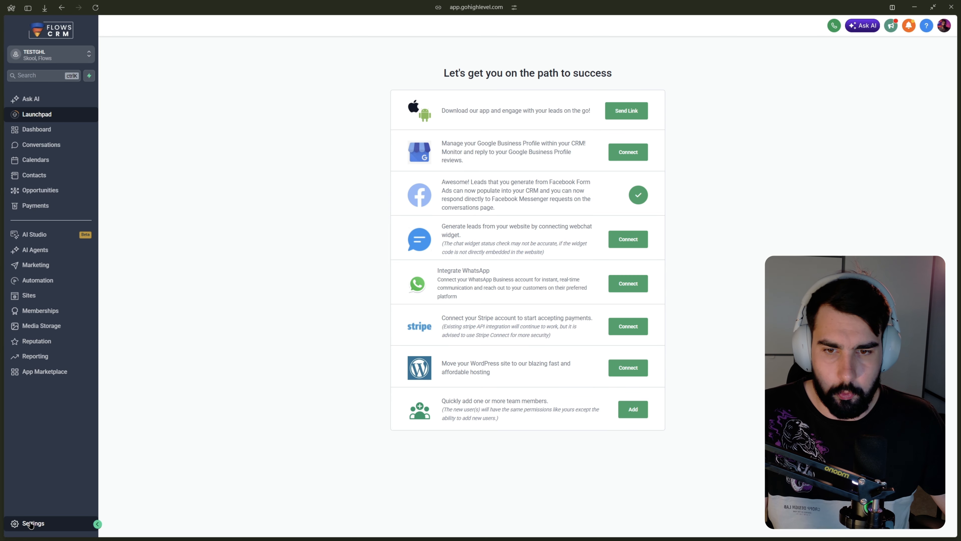
Step: Find the email features in the Labs settings and enable Email AI
click(14, 529)
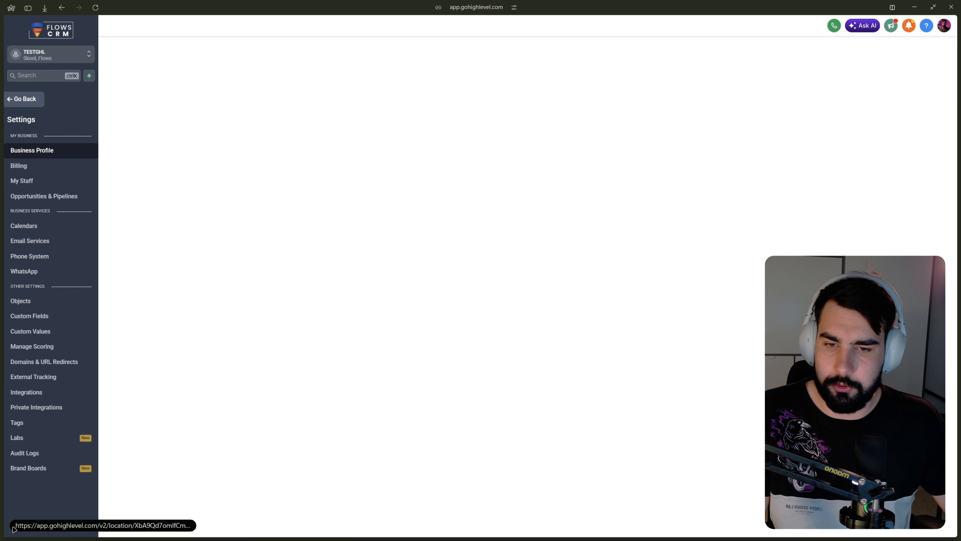
click(27, 442)
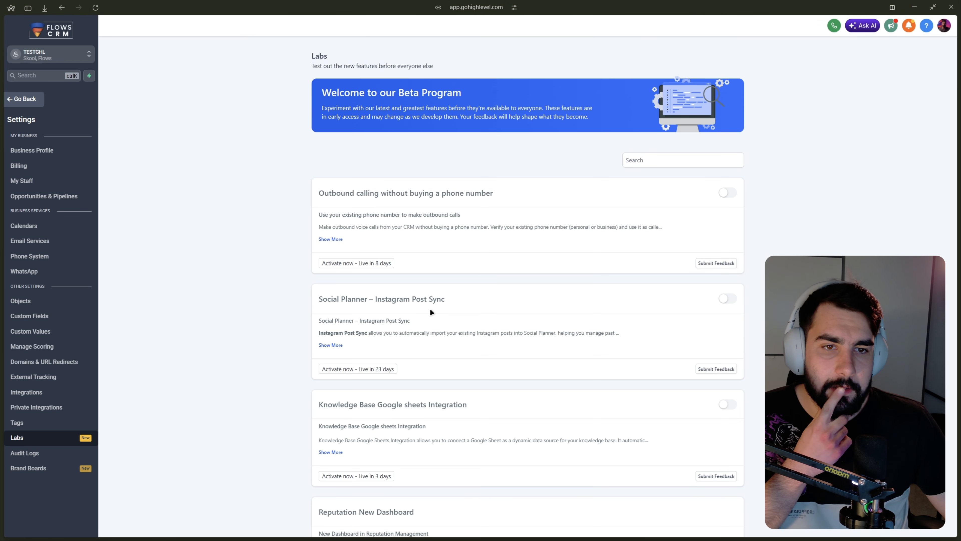
scroll(431, 312, down, 3)
click(668, 67)
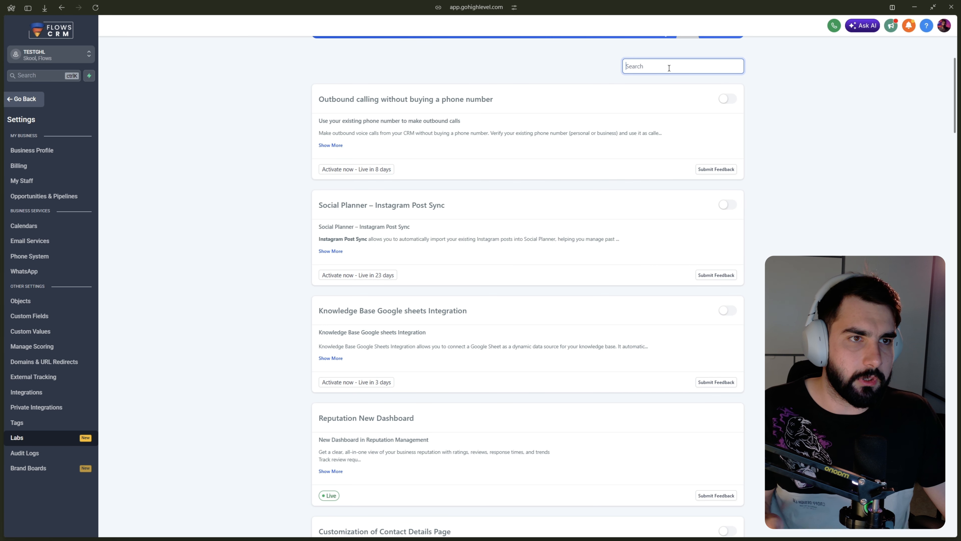
text(email)
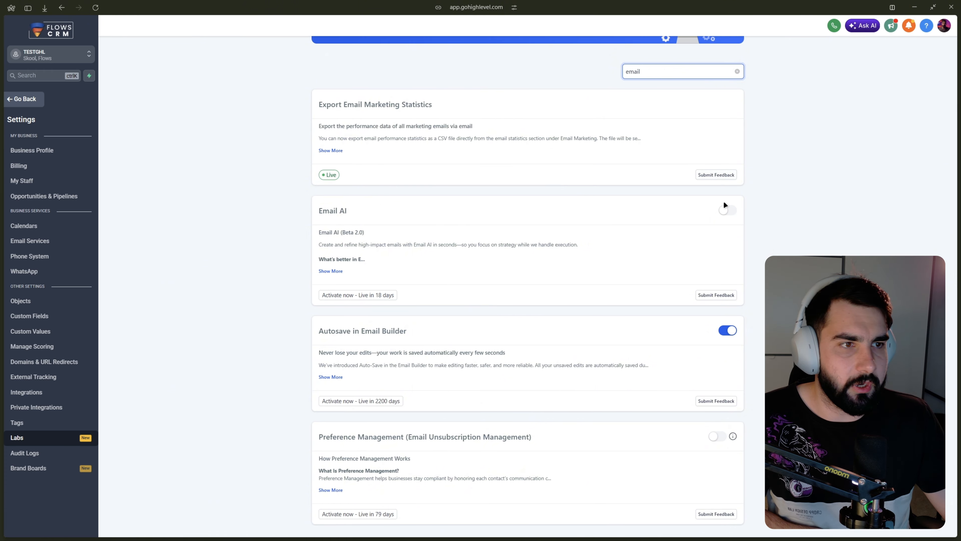
click(723, 212)
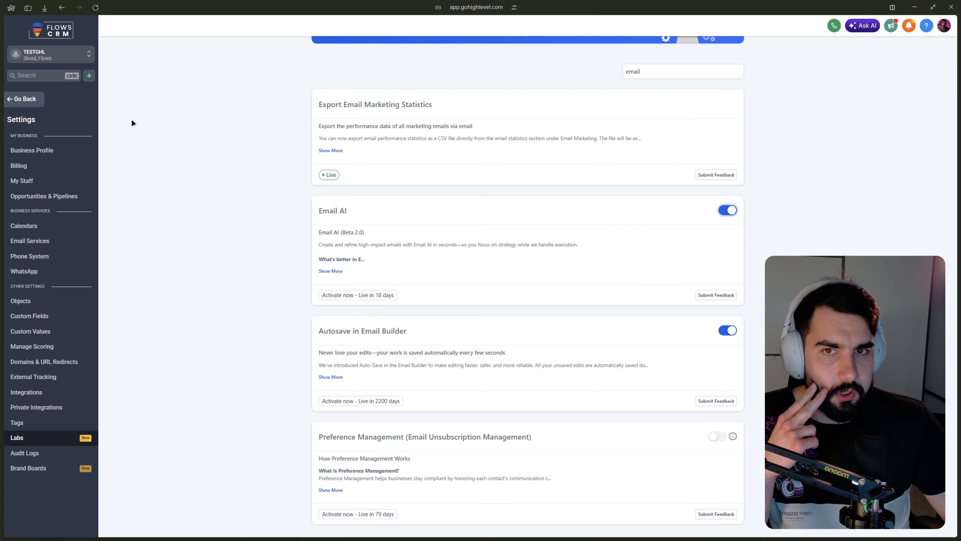
Step: Create a blank email marketing campaign with the Design Editor
click(30, 96)
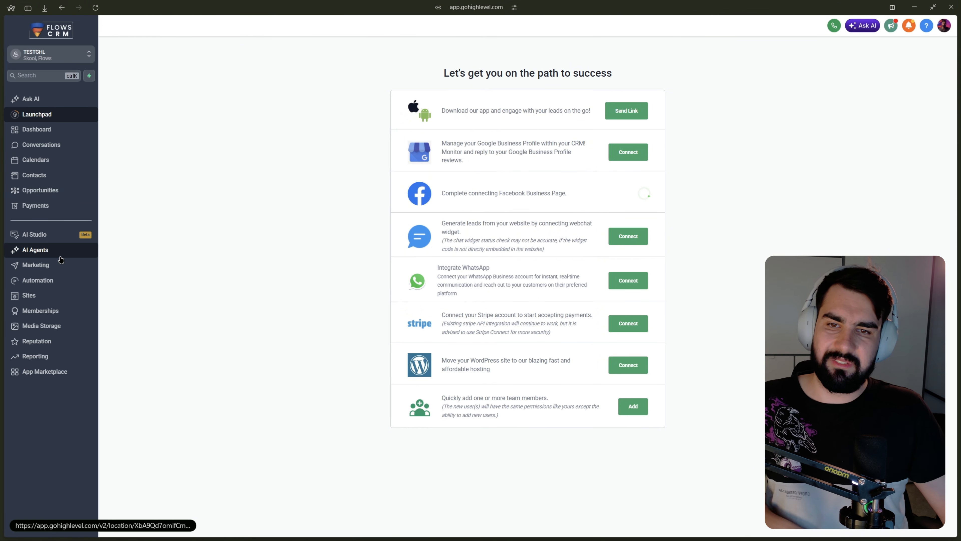
click(70, 269)
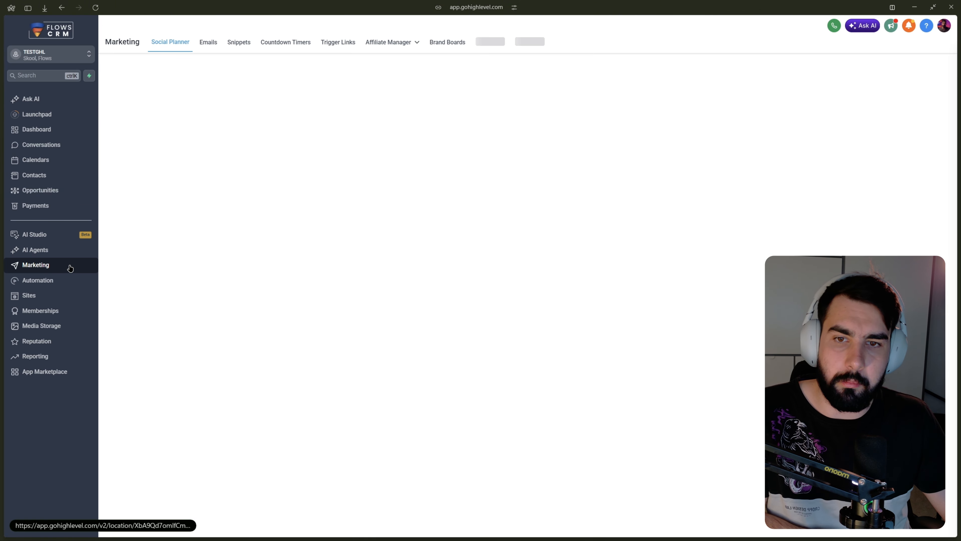
click(207, 45)
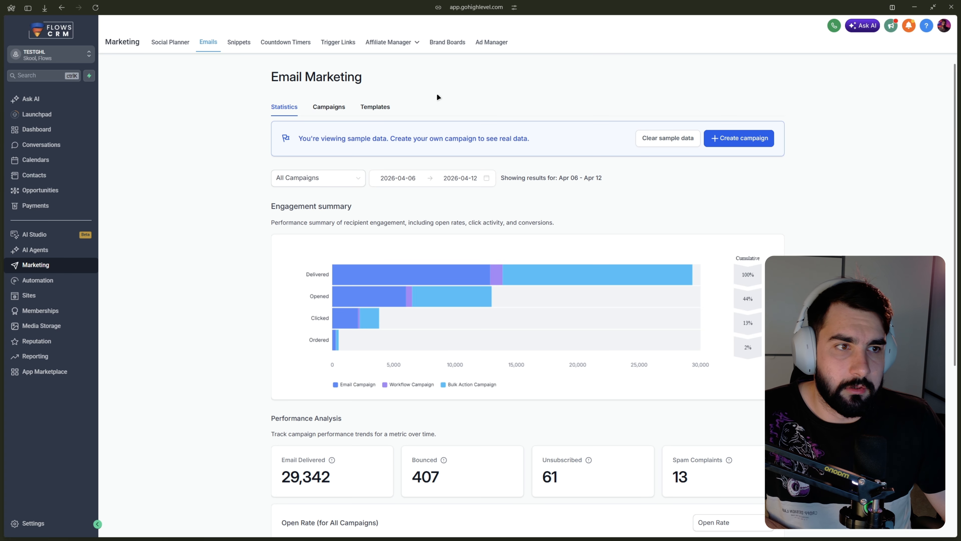
click(318, 109)
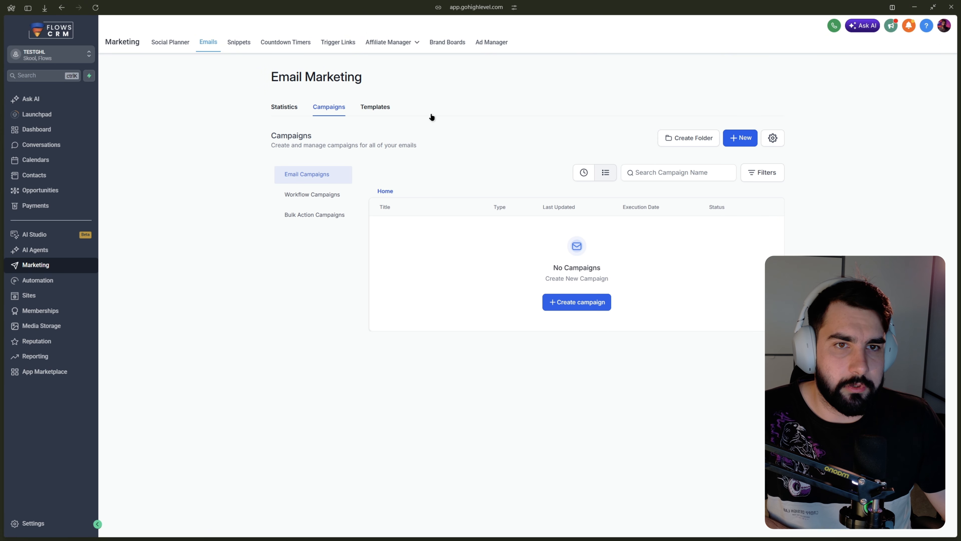
click(740, 140)
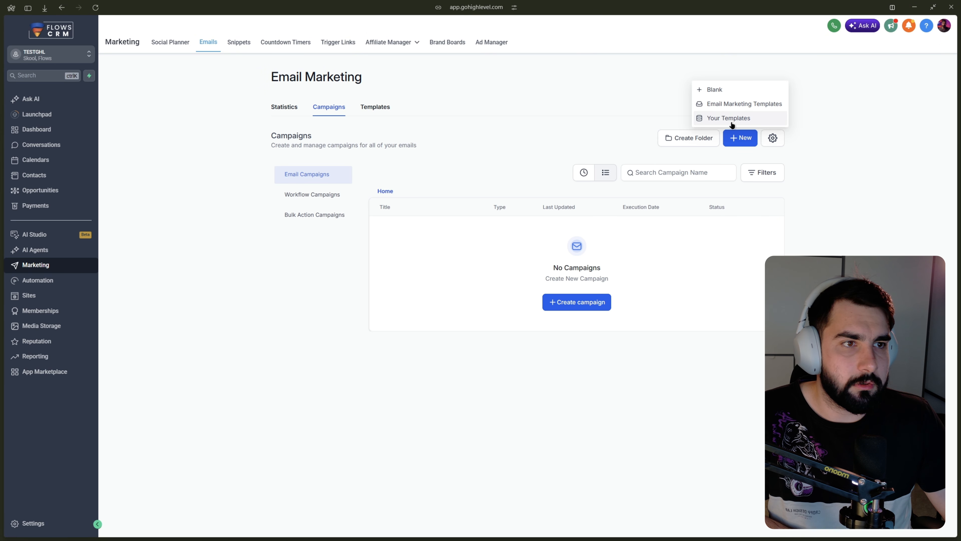
click(719, 90)
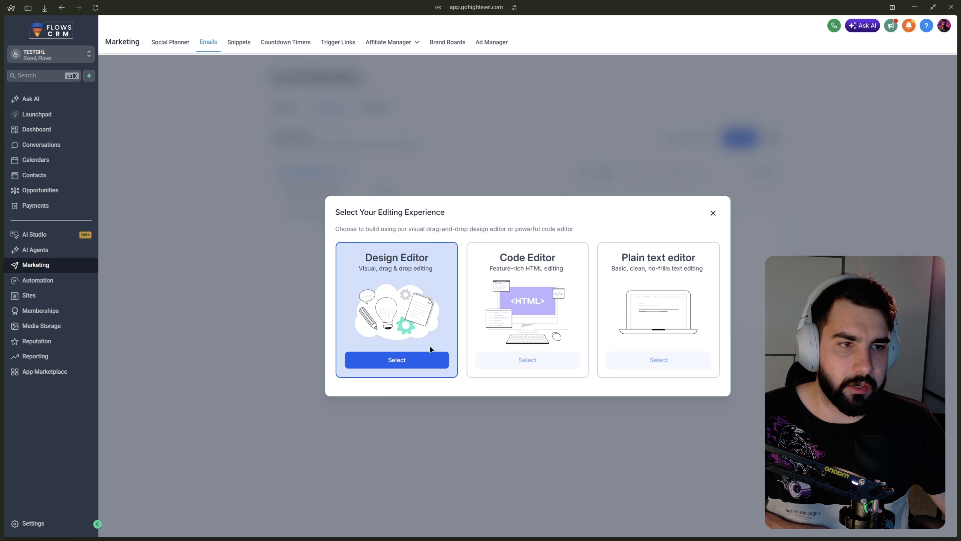
click(385, 358)
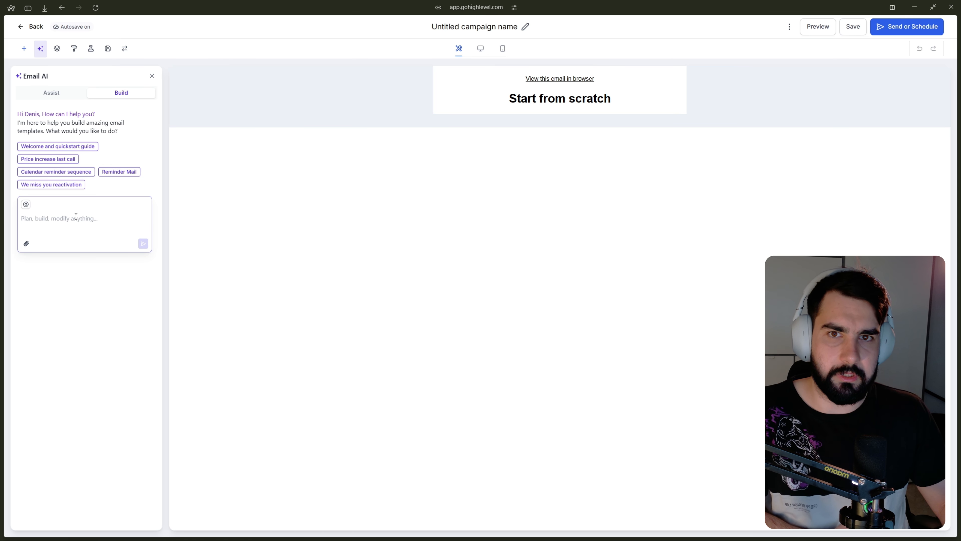
Step: Clear the brand voice, design kit, business name and prompt text in Email AI's Assist mode
click(57, 96)
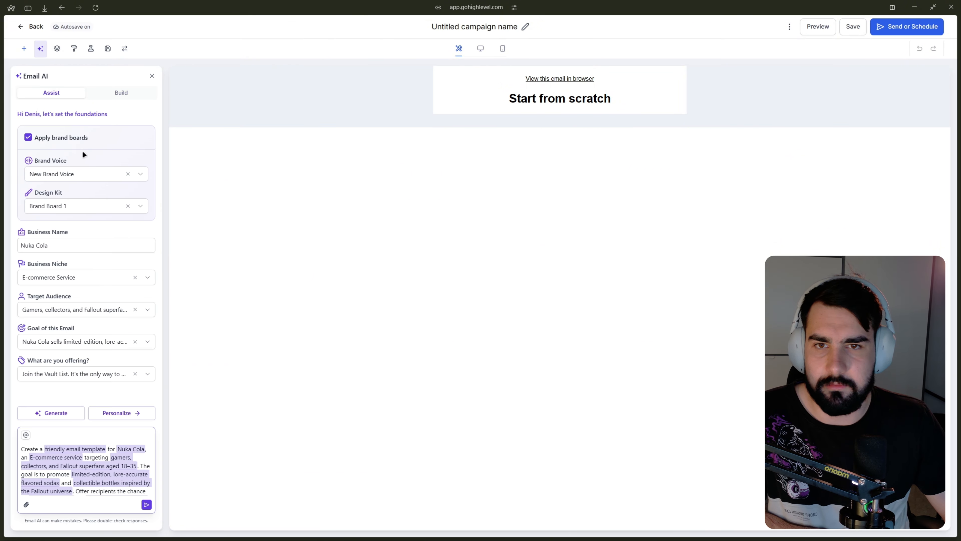
click(127, 174)
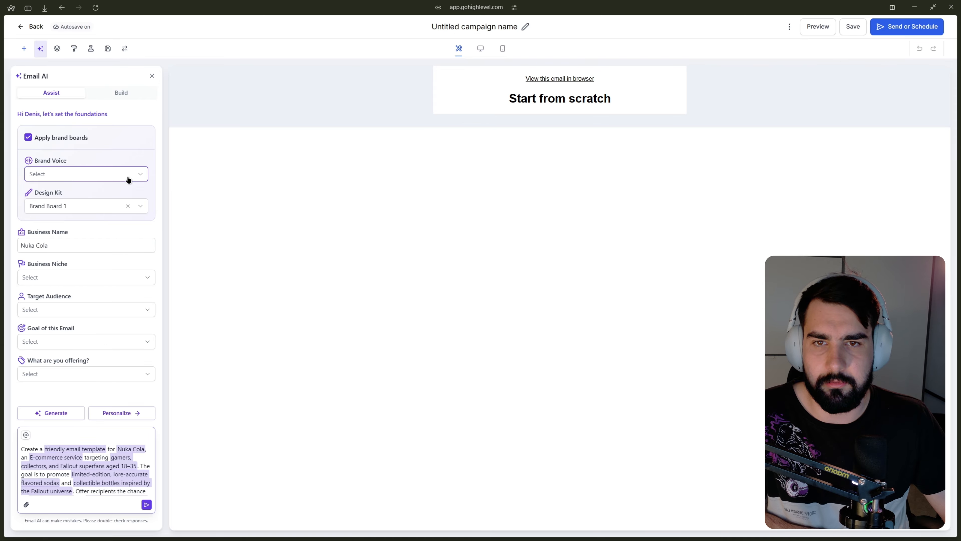
click(127, 207)
click(129, 243)
key(ctrl+shift+Left)
key(ctrl+shift+Left)
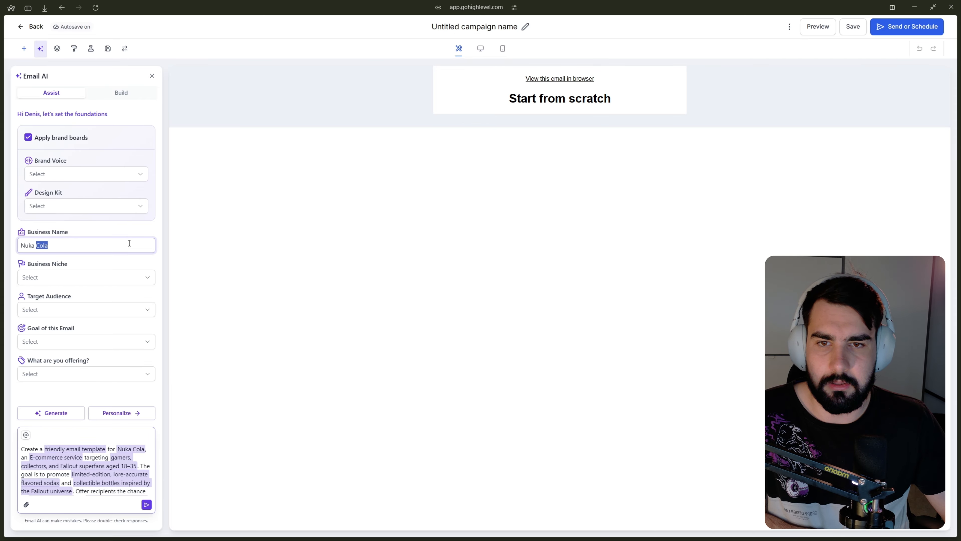
key(BackSpace)
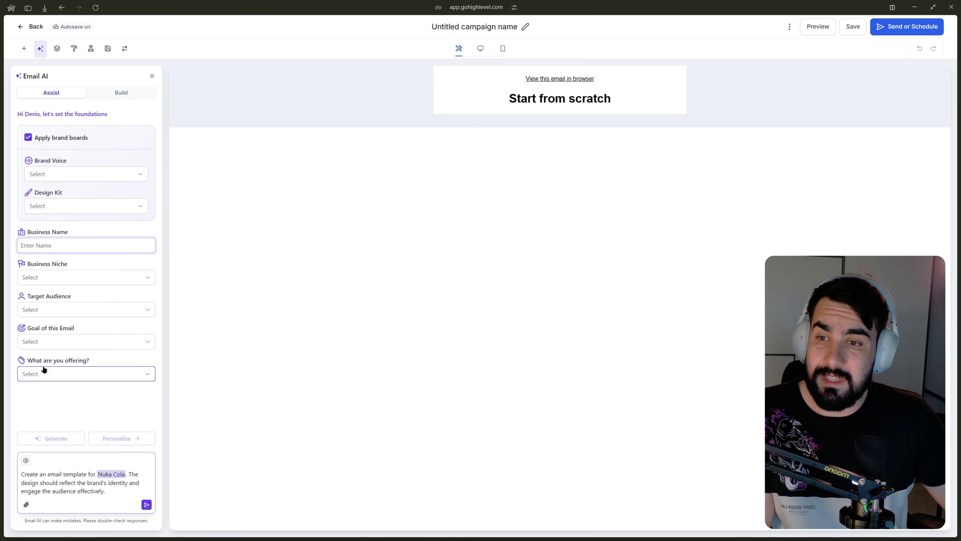
triple_click(48, 482)
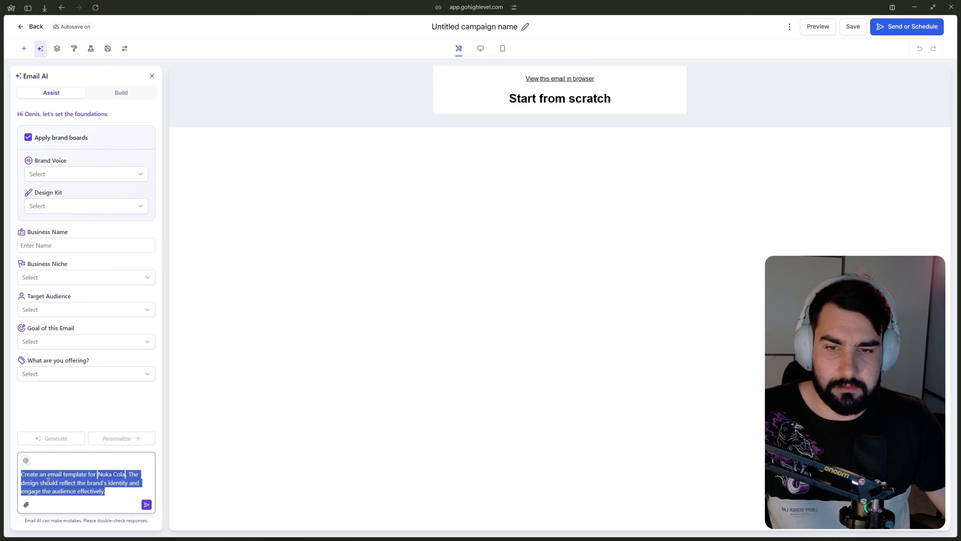
key(BackSpace)
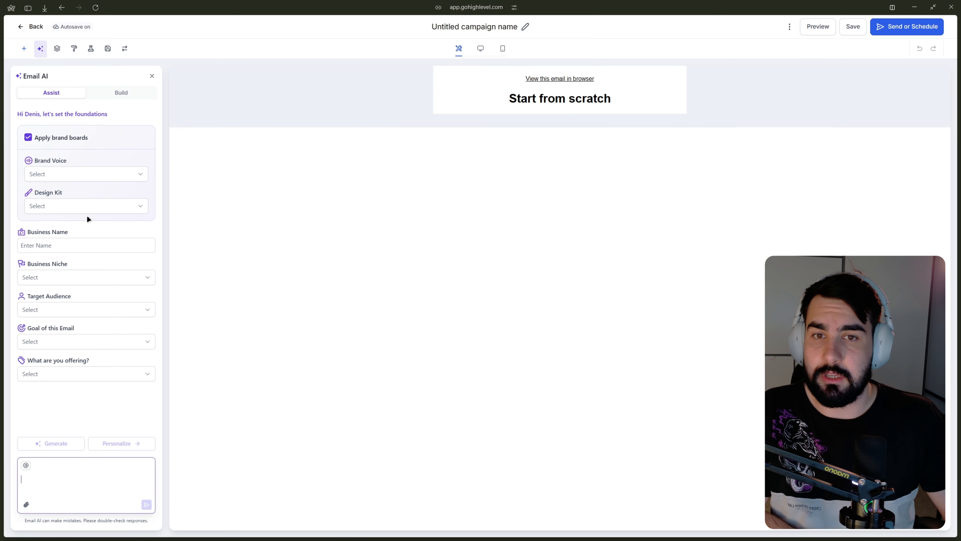
Step: Start creating a new brand voice from scratch from Email AI's Brand Voice setting, opening its form in full view
click(86, 178)
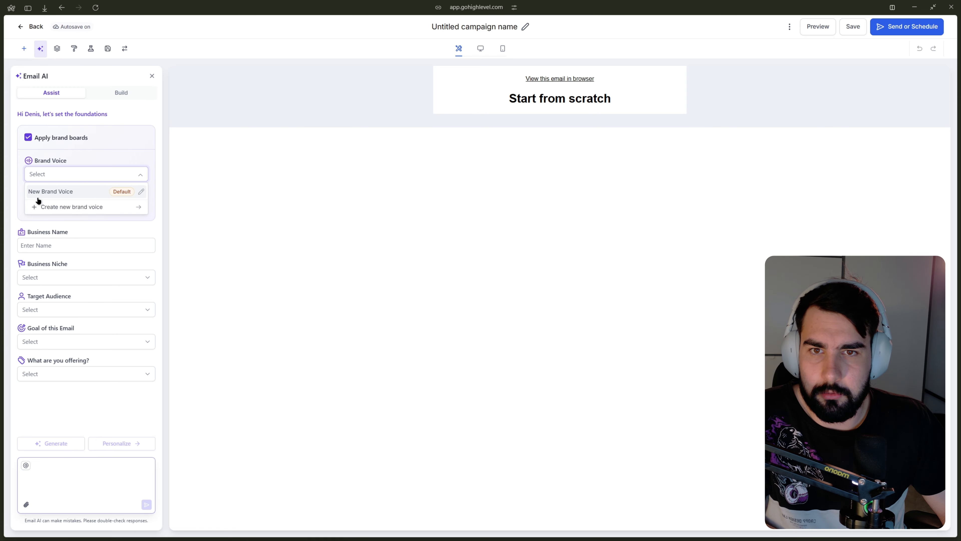
click(42, 211)
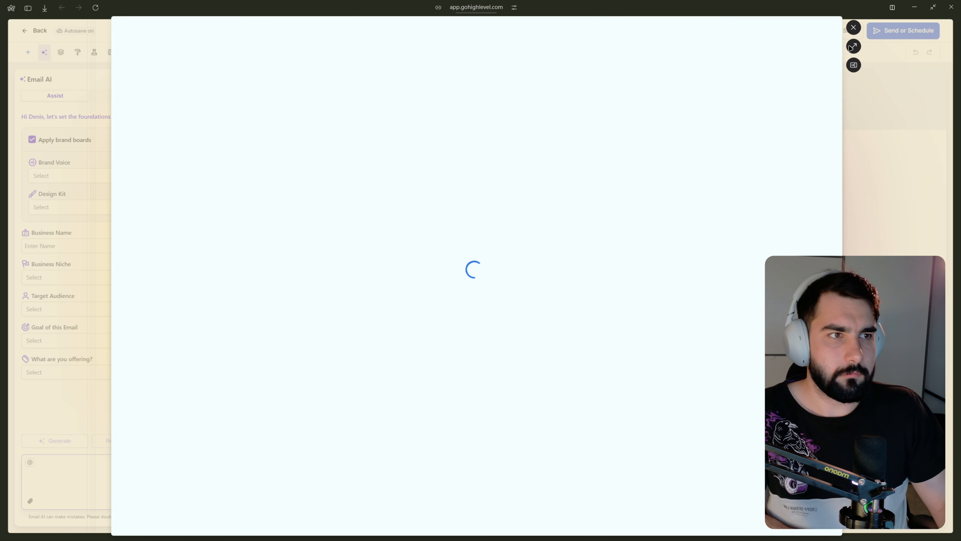
click(854, 46)
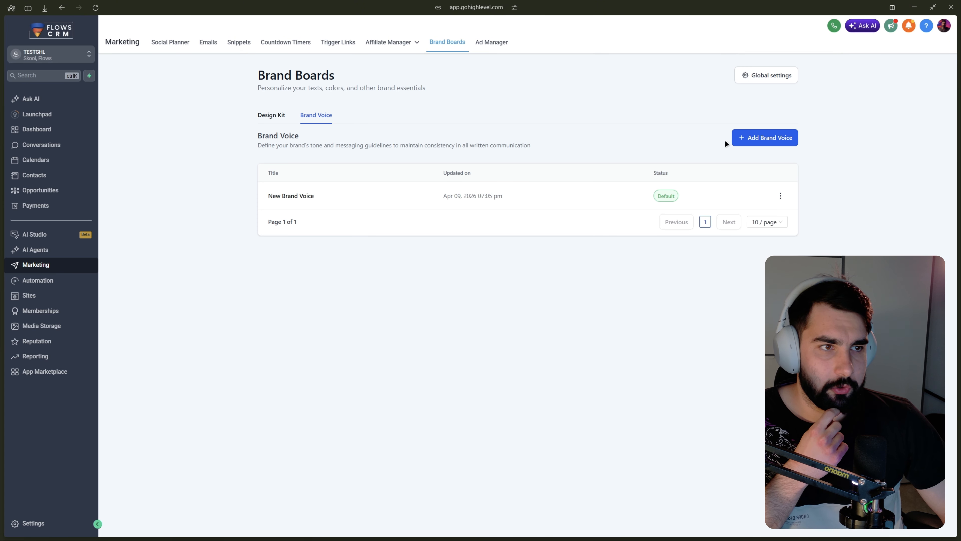
click(758, 138)
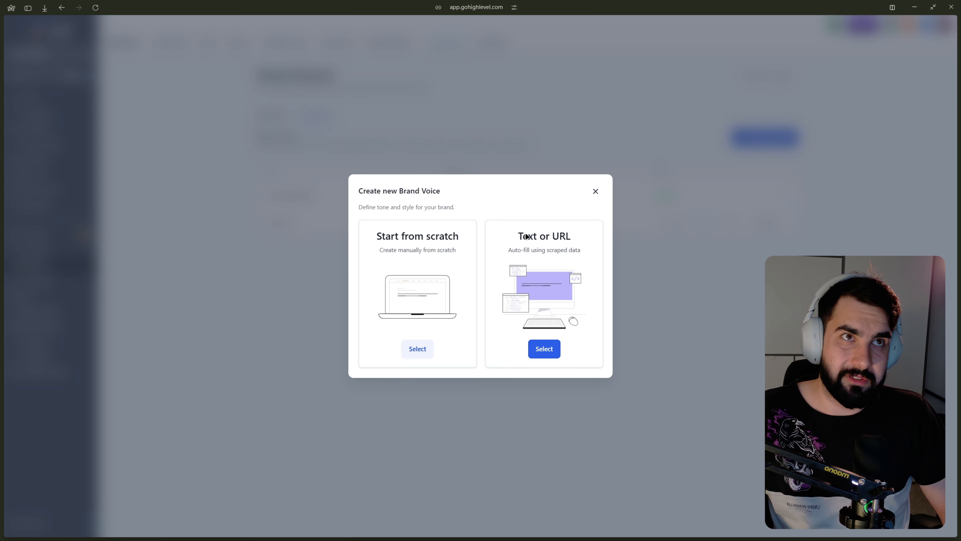
click(415, 352)
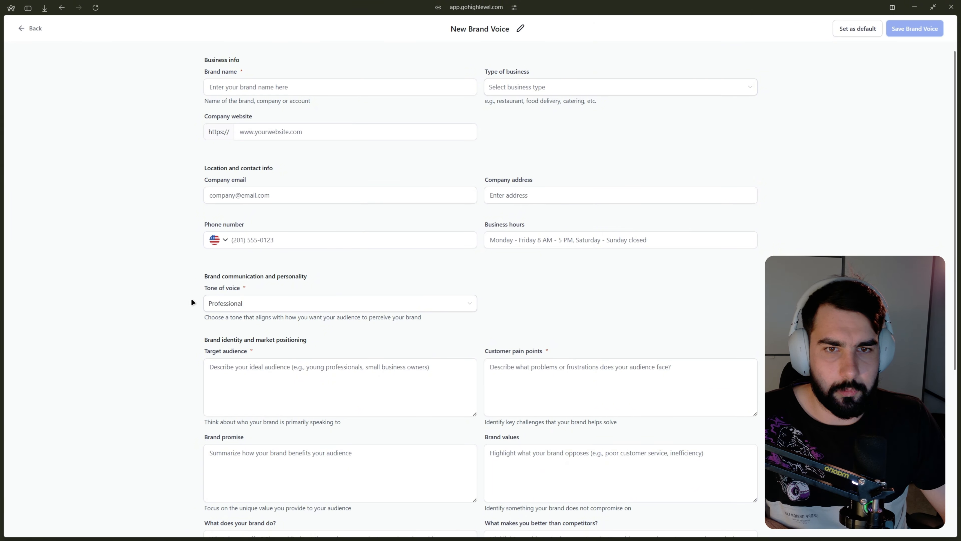
scroll(191, 300, down, 5)
scroll(262, 328, up, 5)
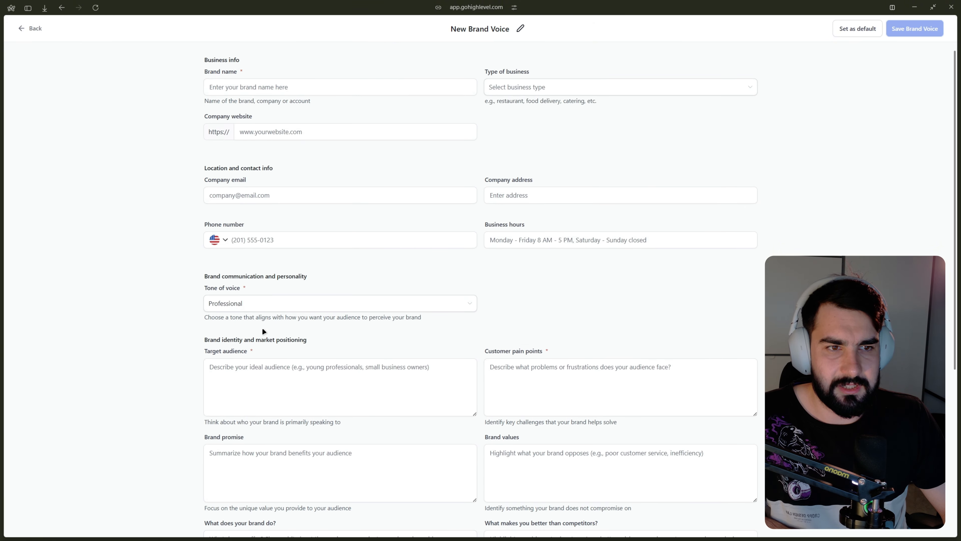
Step: Copy the brand name Lumé from the beauty and wellness branding chat in Claude into the new brand voice's Brand name
click(264, 196)
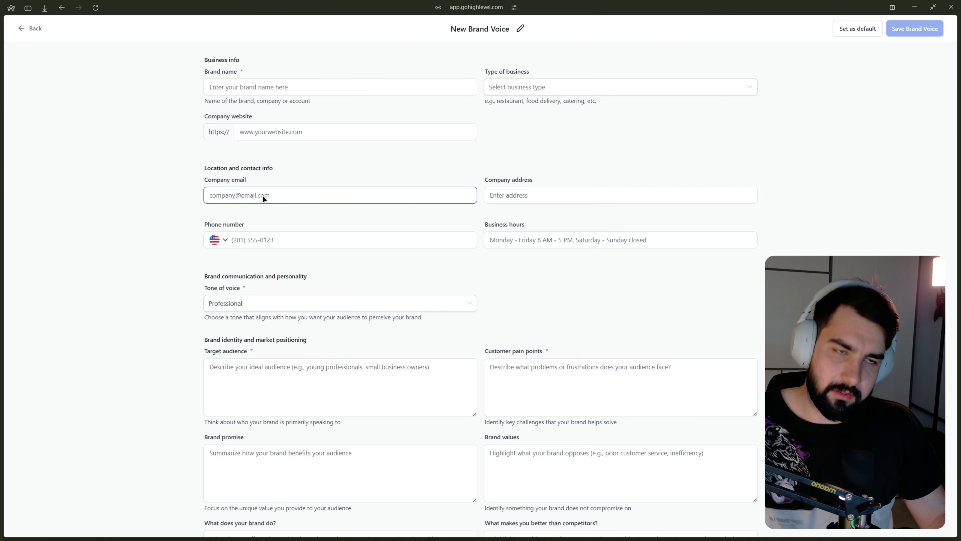
click(240, 89)
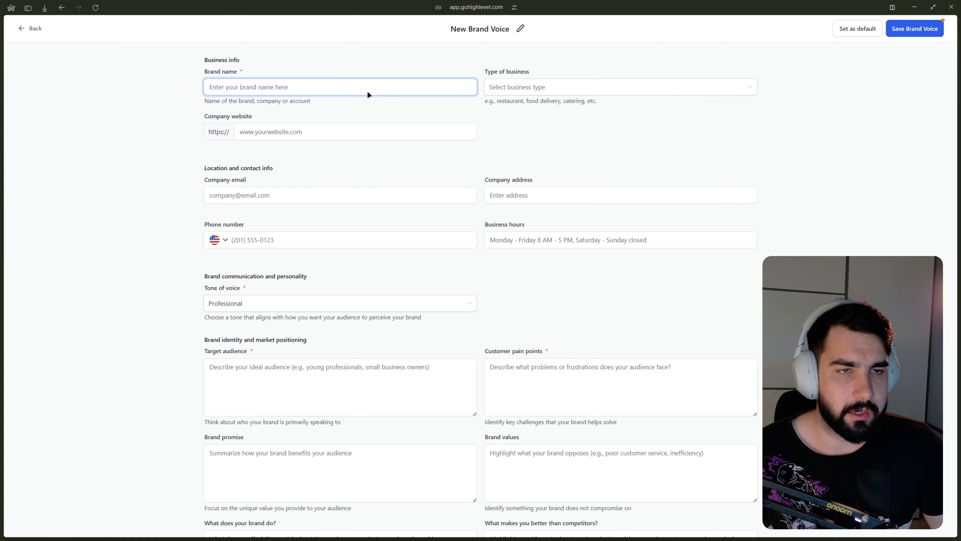
mouse_move(7, 93)
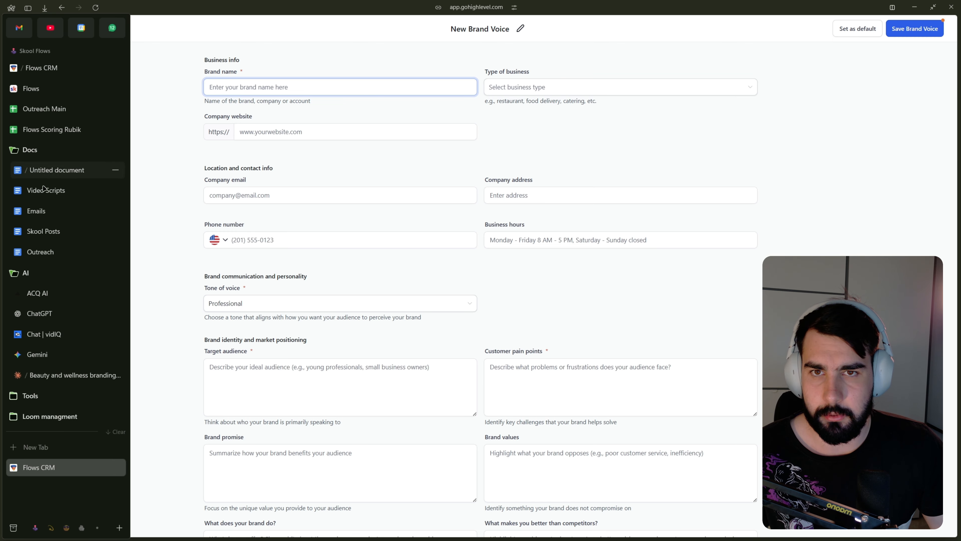
click(56, 375)
scroll(294, 183, up, 10)
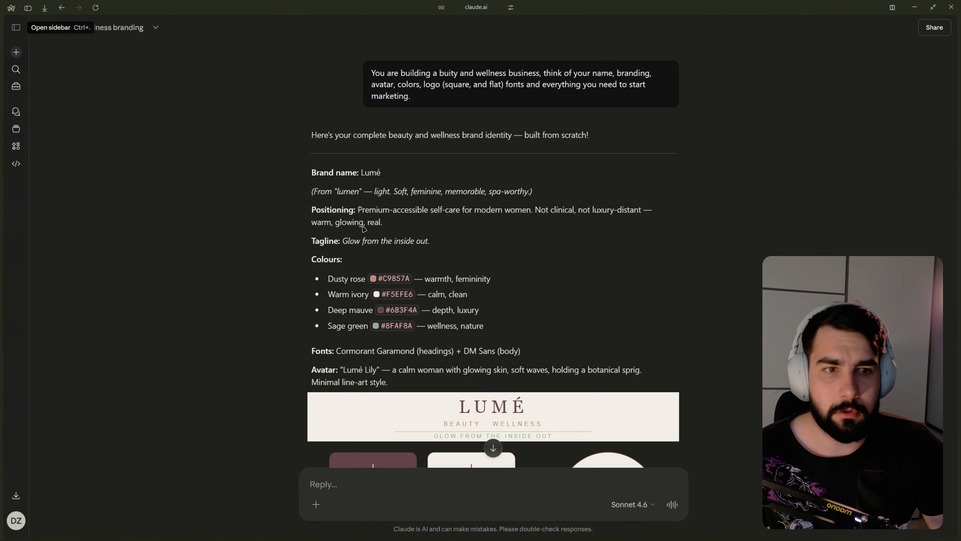
drag(385, 173, 361, 173)
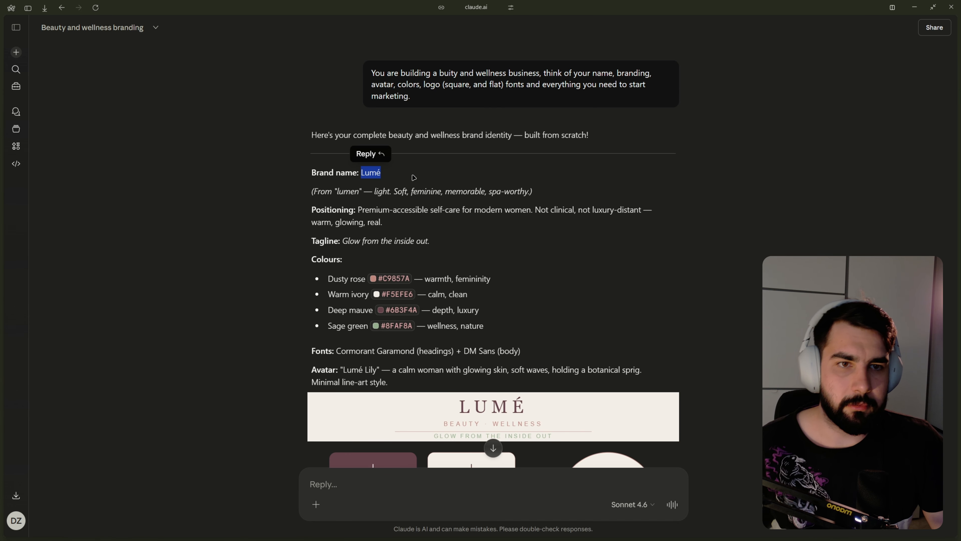
key(ctrl+c)
key(ctrl+Tab)
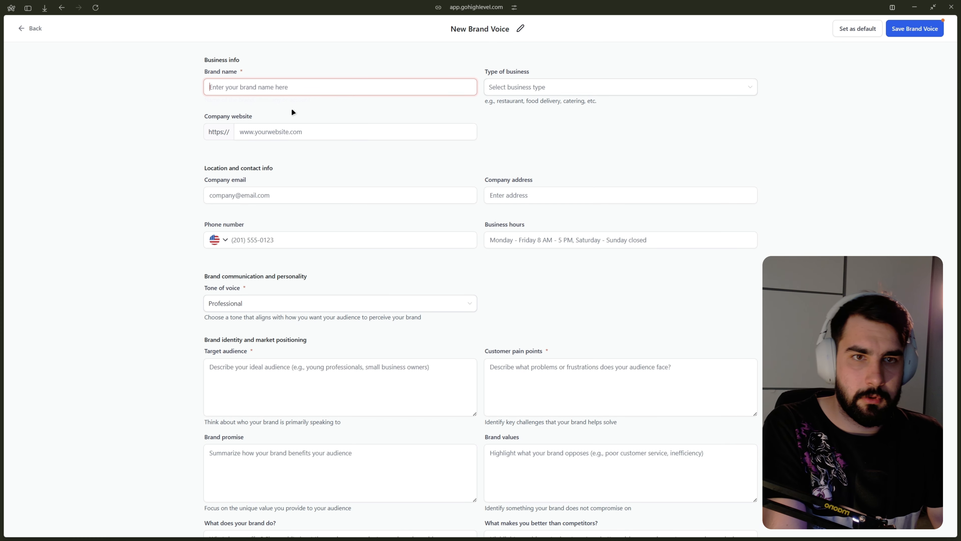
key(ctrl+v)
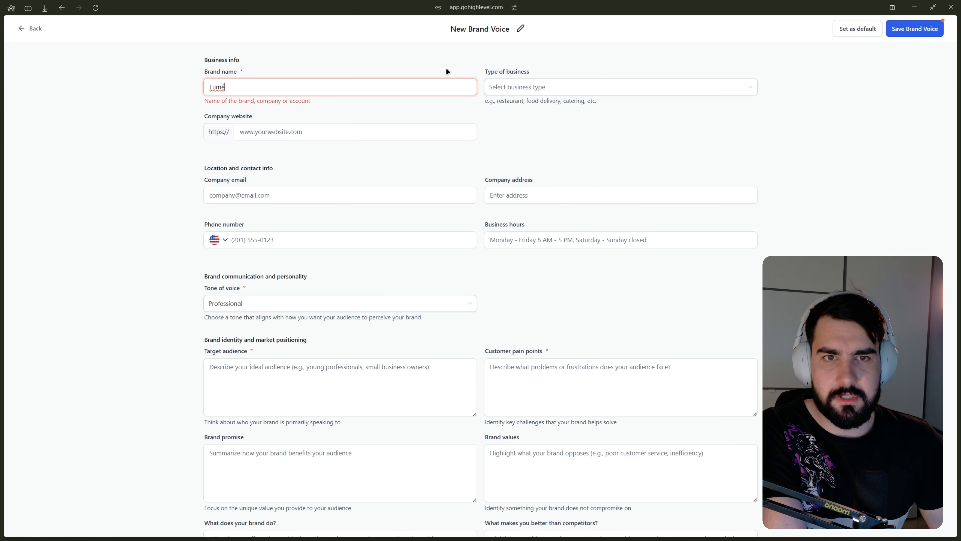
Step: Set the brand voice's type of business to Wellness Center
click(515, 87)
text(well)
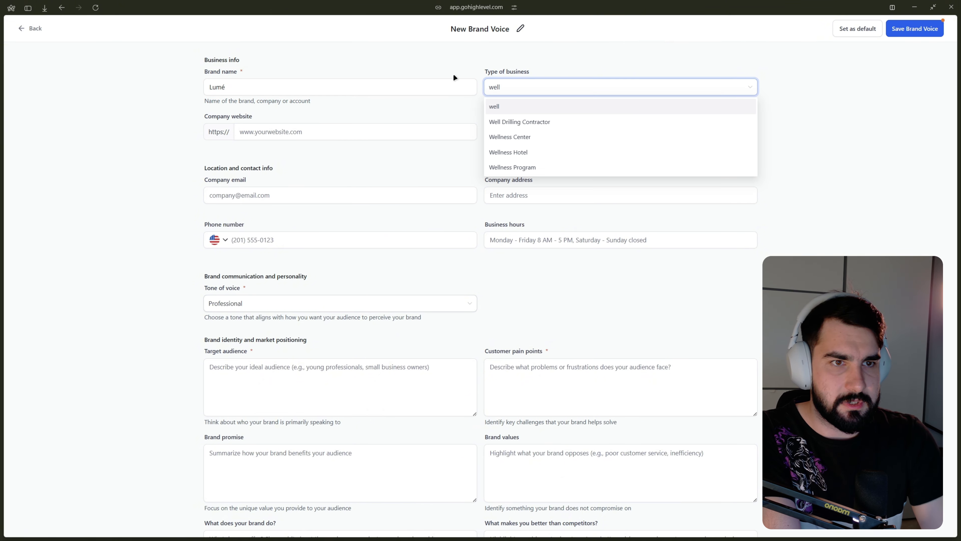
click(527, 135)
click(347, 131)
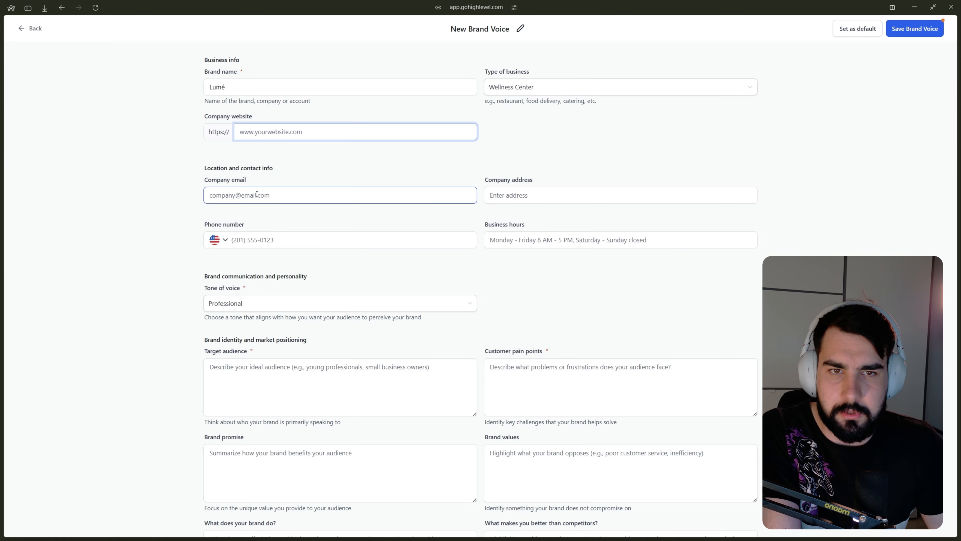
click(369, 193)
click(494, 194)
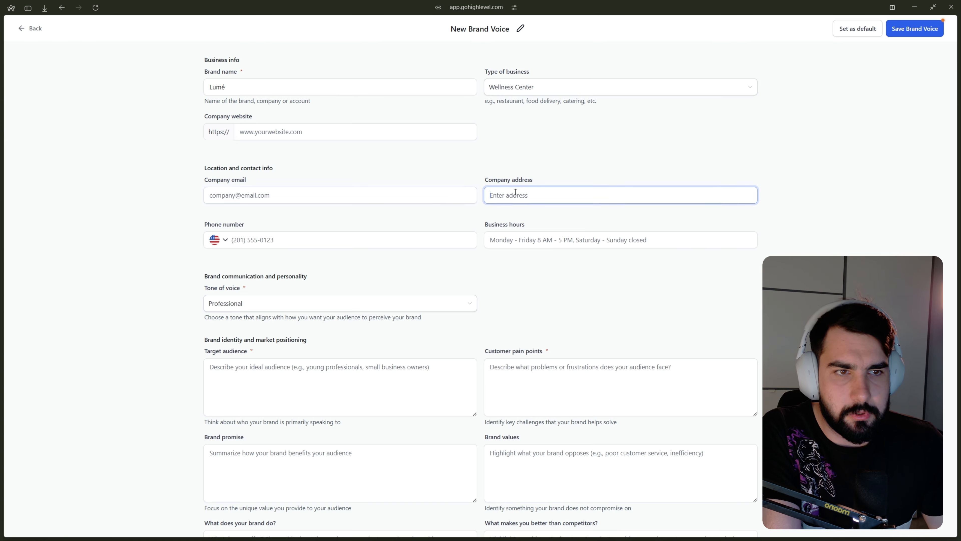
click(315, 238)
click(497, 238)
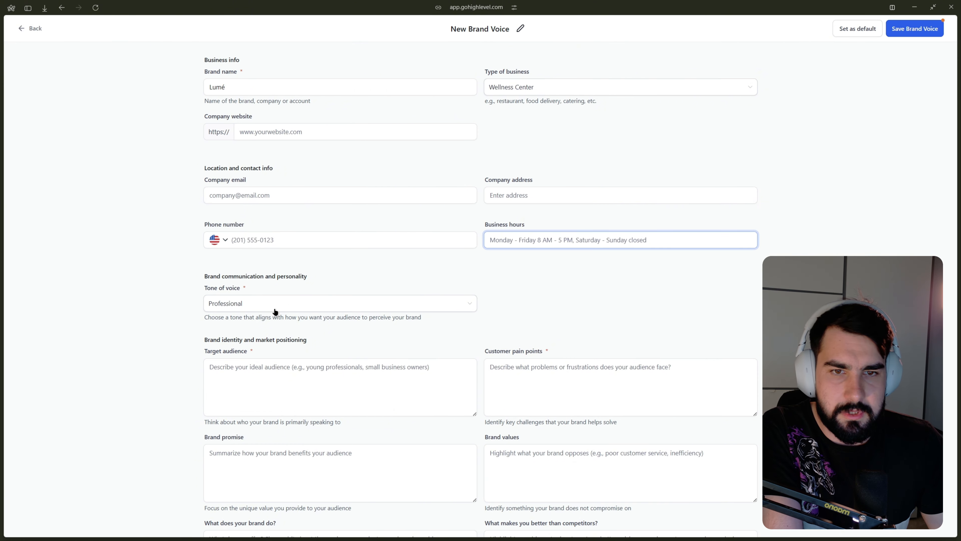
Step: Set the brand voice's tone of voice to Friendly
click(304, 304)
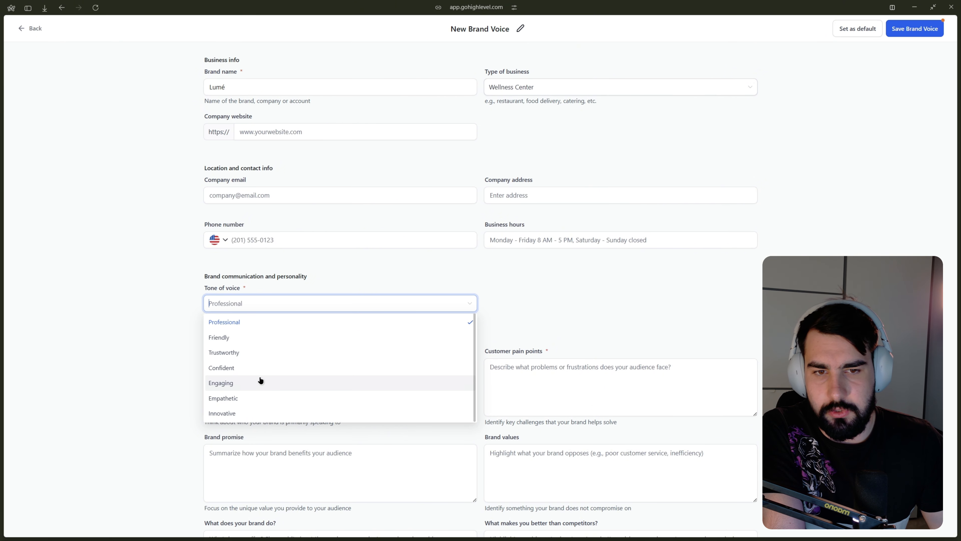
click(241, 333)
Step: Examine the brand identity and market positioning fields, from Target audience and Customer pain points through Risks of inaction and Call to action
scroll(235, 301, down, 2)
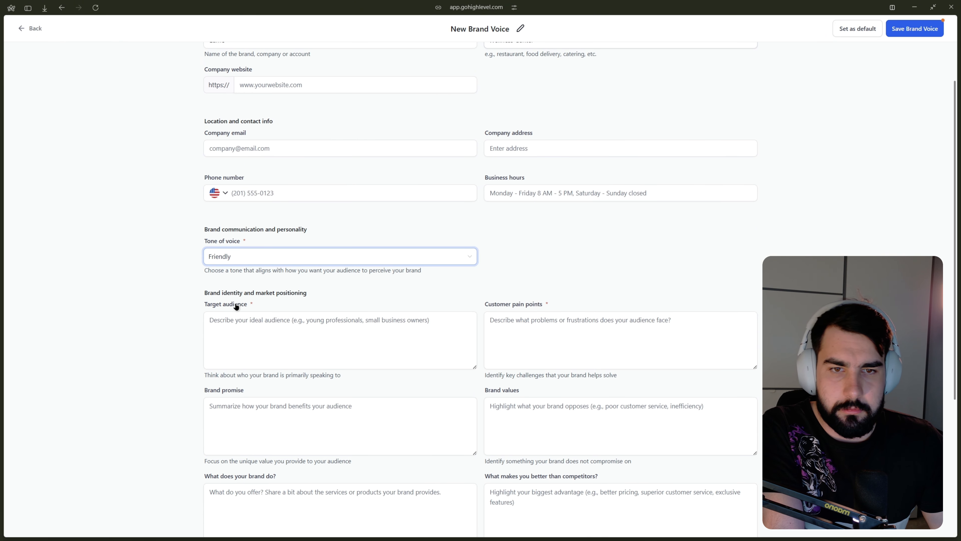
click(270, 285)
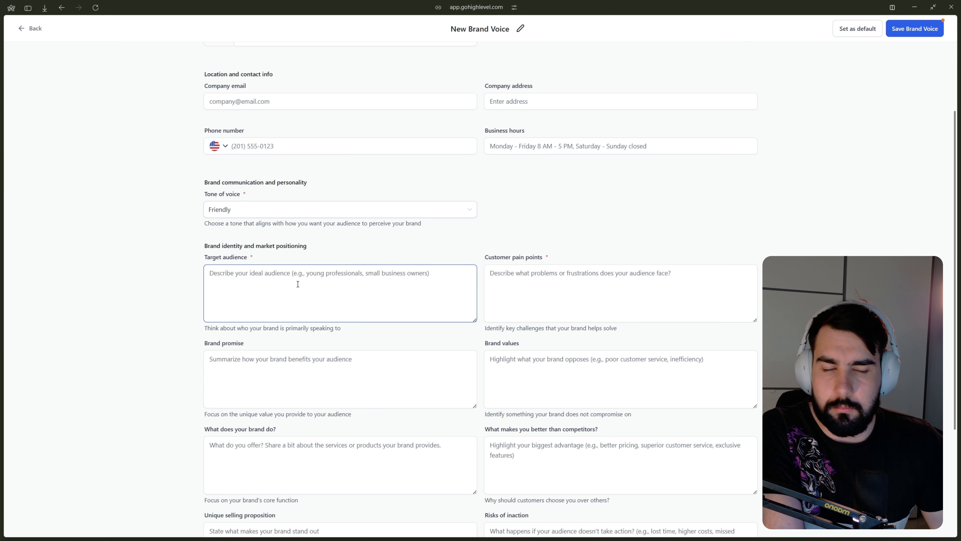
scroll(298, 284, down, 1)
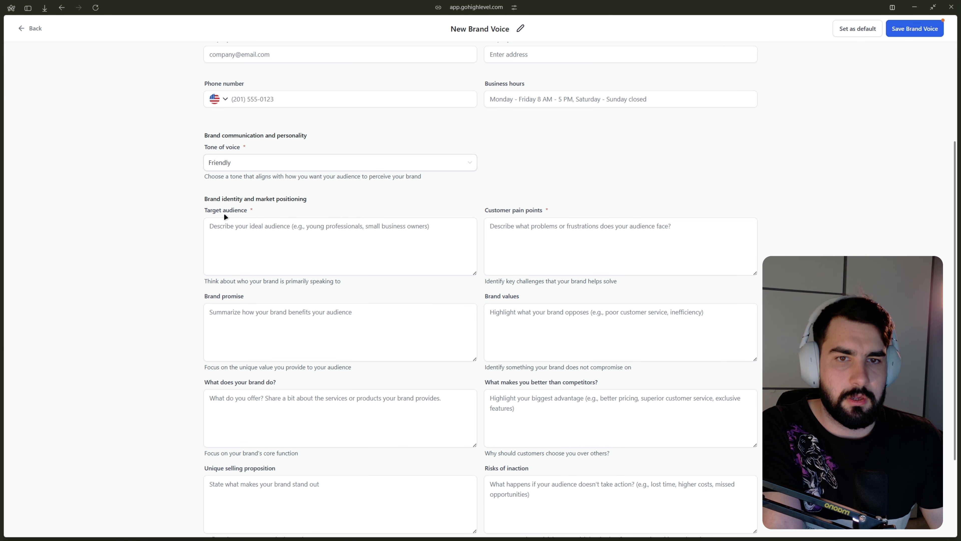
scroll(281, 247, down, 1)
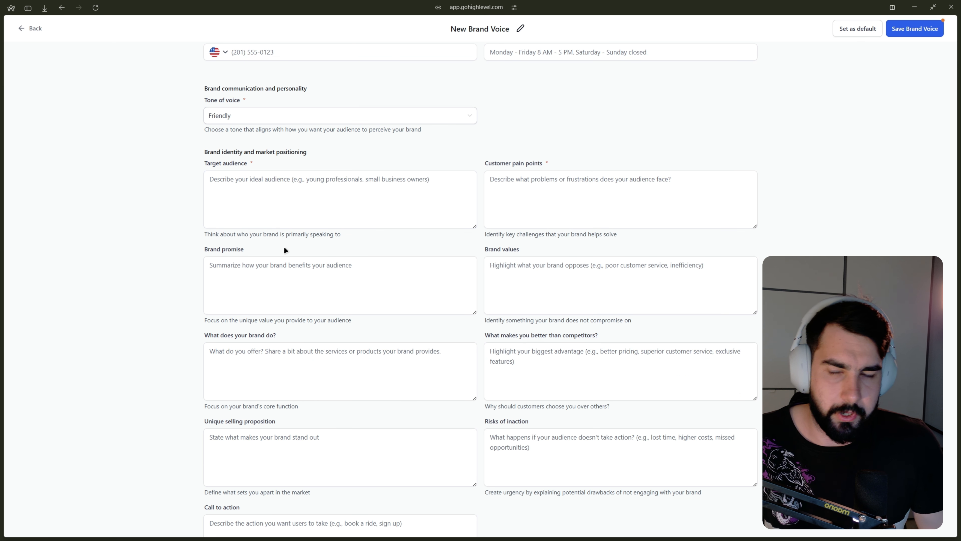
click(226, 181)
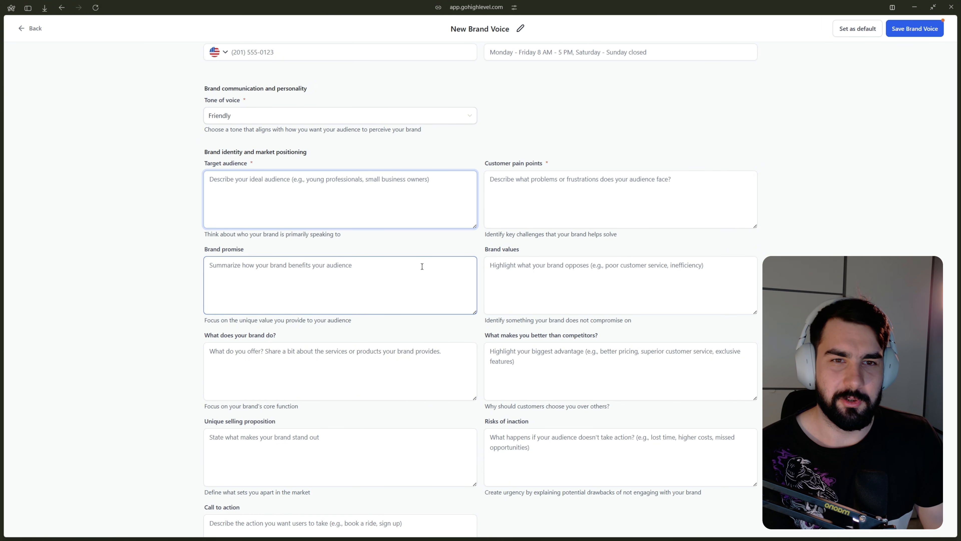
click(515, 189)
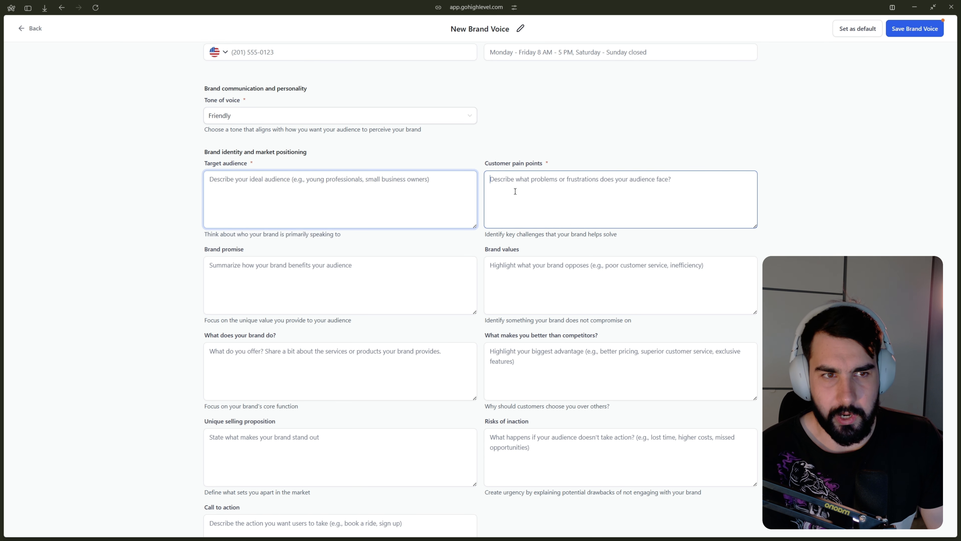
click(440, 277)
click(509, 272)
click(506, 376)
click(450, 382)
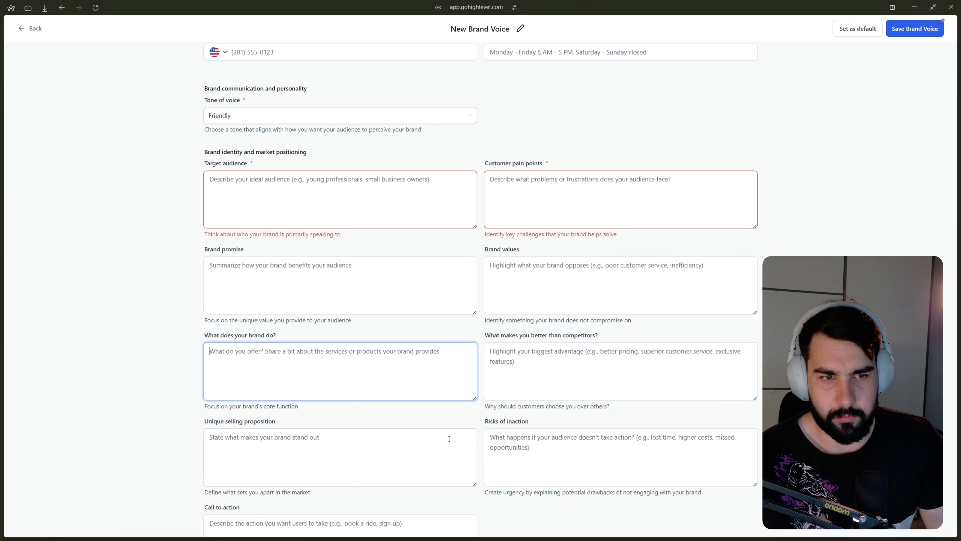
click(449, 439)
click(497, 442)
scroll(462, 447, down, 2)
click(395, 463)
click(388, 386)
click(515, 382)
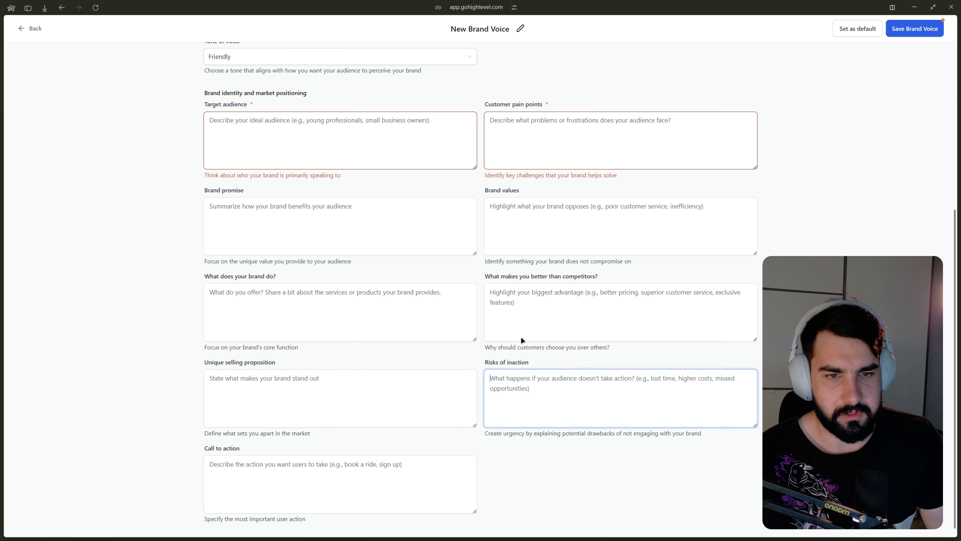
click(517, 314)
click(441, 305)
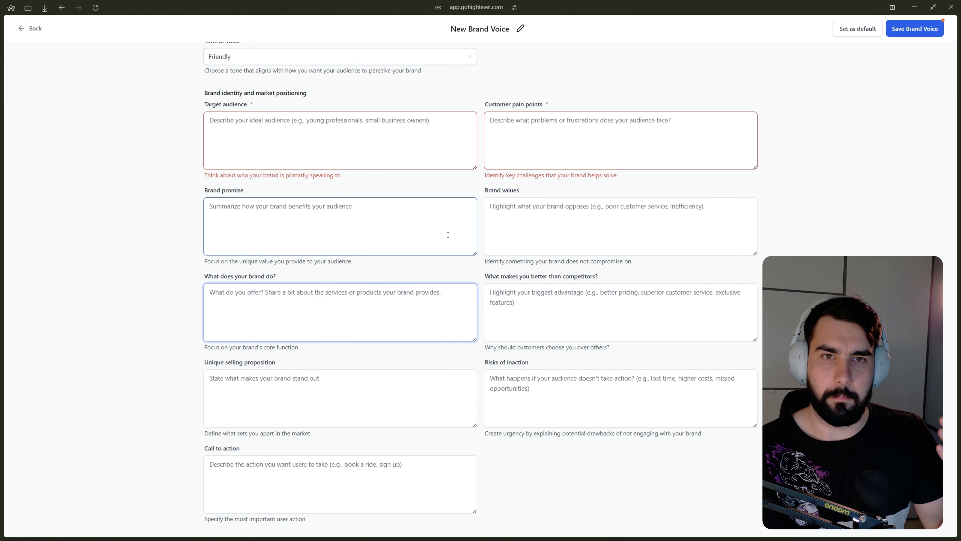
click(416, 143)
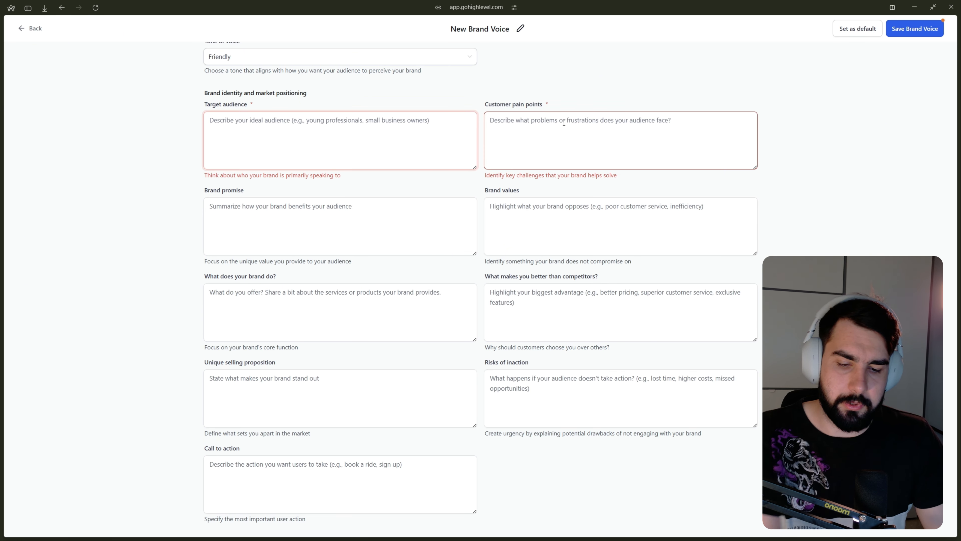
Step: Switch to the beauty and wellness branding chat in Claude and send the copied prompt to get Lumé's brand voice answers
key(ctrl+Tab)
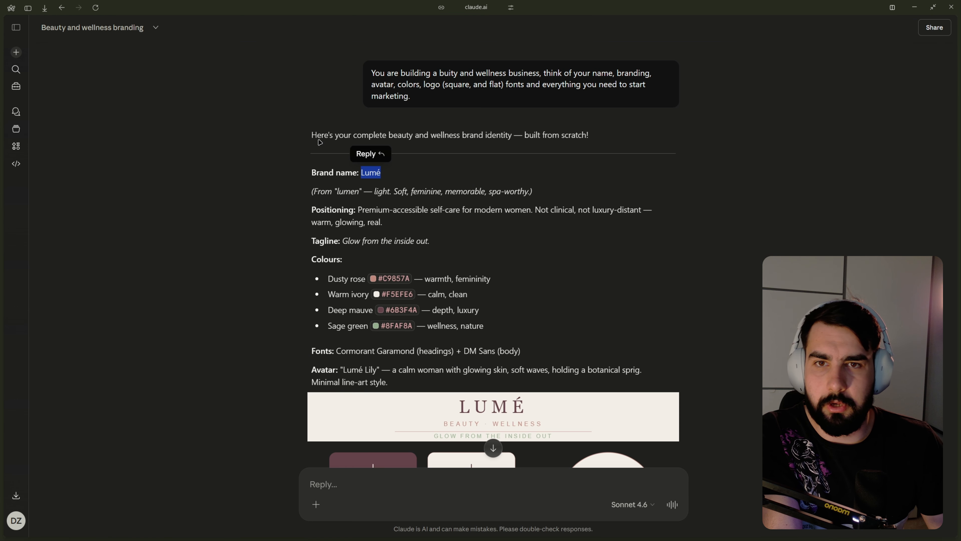
scroll(283, 127, down, 4)
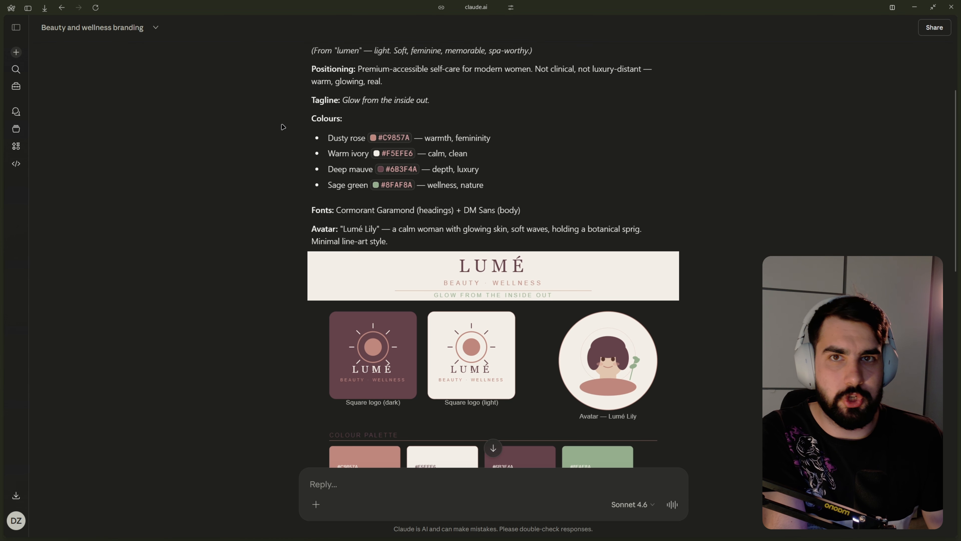
scroll(352, 221, down, 6)
scroll(352, 221, down, 10)
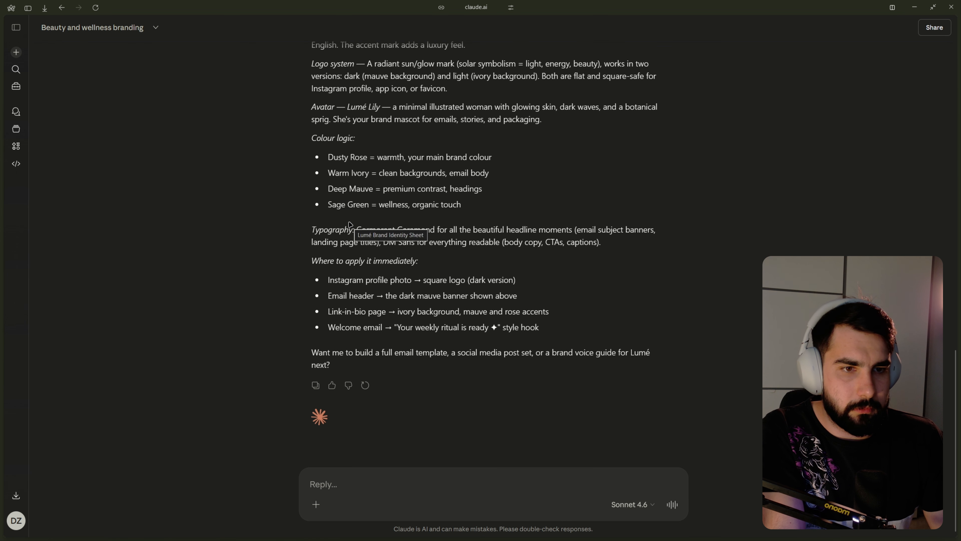
click(343, 483)
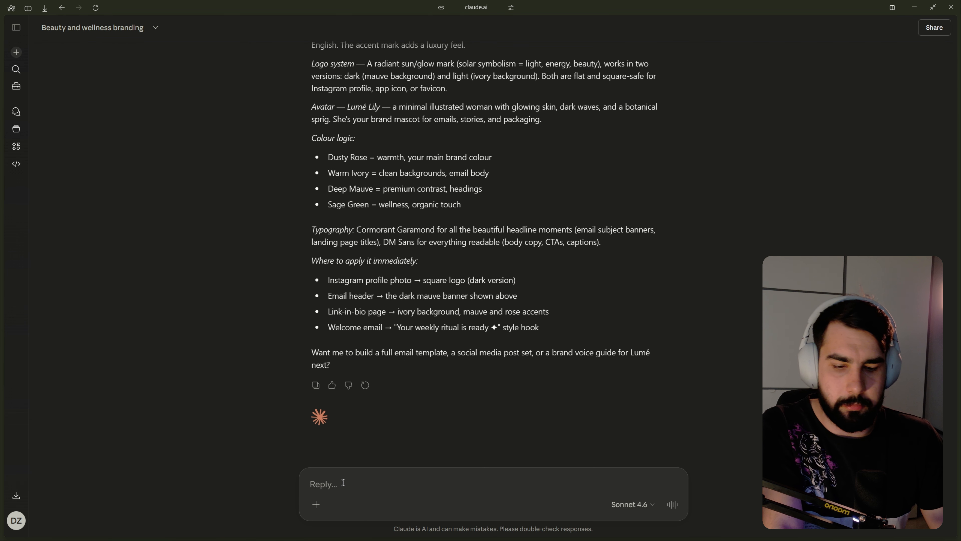
key(ctrl+v)
click(672, 505)
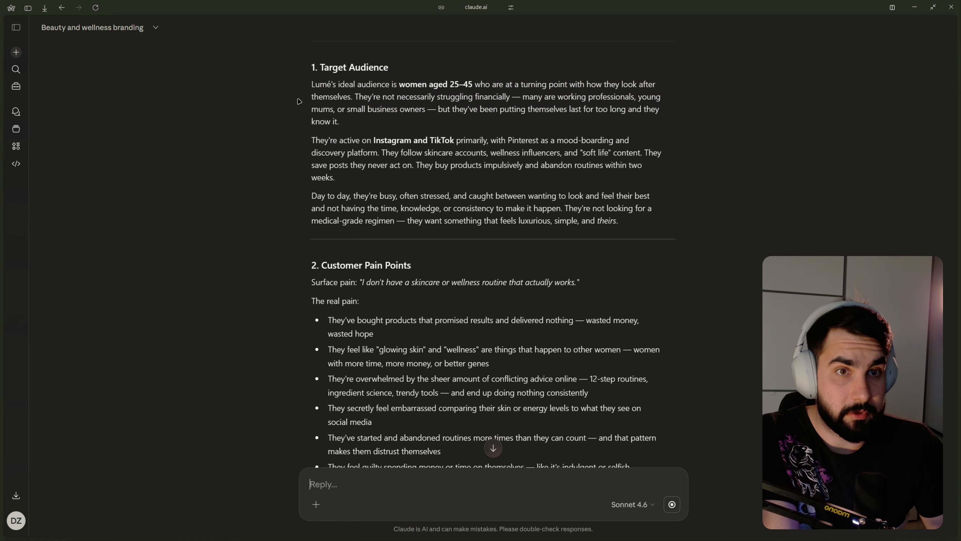
Step: Copy the full text of Claude's Target Audience section into the brand voice's Target audience field in GoHighLevel
drag(303, 83, 633, 220)
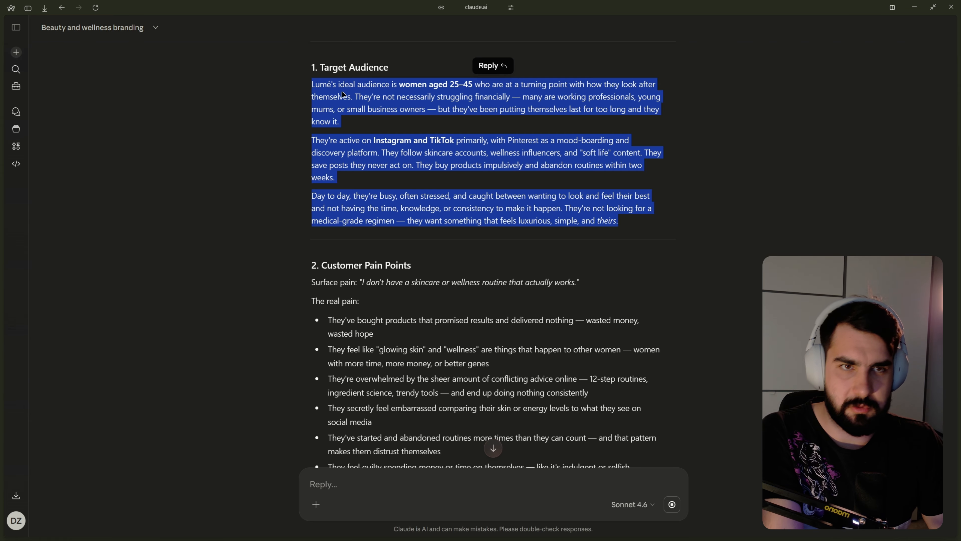
key(ctrl+Tab)
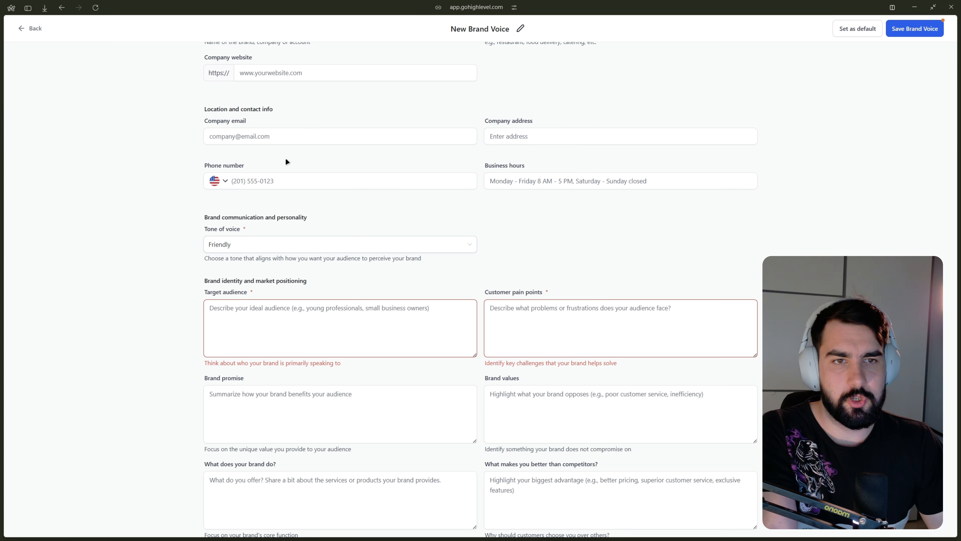
click(240, 306)
key(ctrl+v)
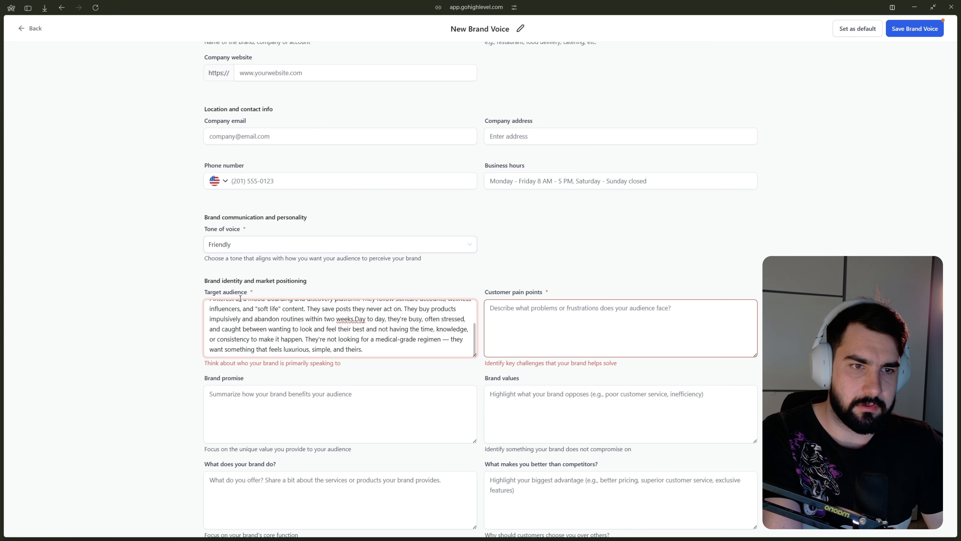
Step: Copy Claude's Customer Pain Points section, from the surface pain to the closing paragraph, into the Customer pain points field
key(ctrl+Tab)
scroll(265, 265, down, 3)
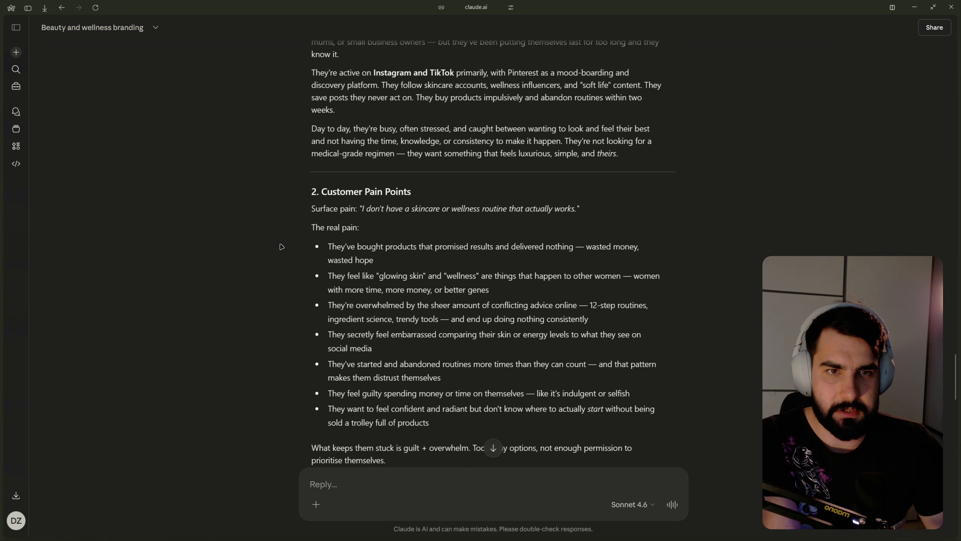
drag(310, 175, 456, 428)
key(ctrl+c)
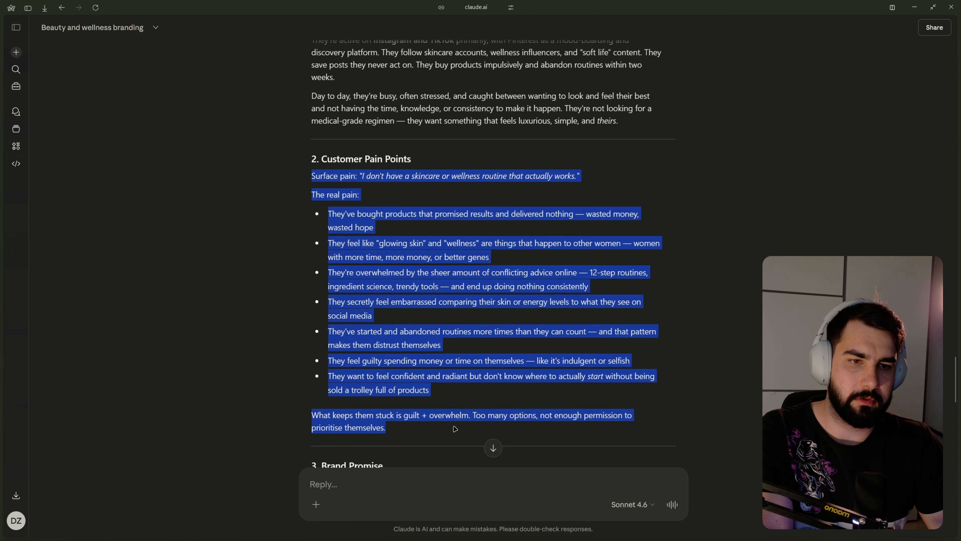
key(ctrl+Tab)
click(505, 308)
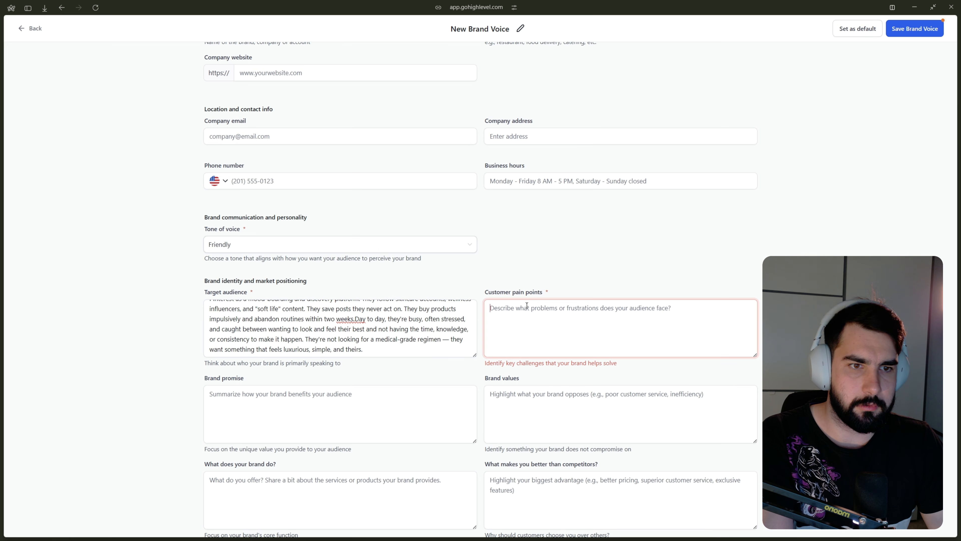
key(ctrl+v)
Step: Try to copy Claude's Brand Promise section, including the tagline line, into the brand voice's Brand promise field
key(ctrl+Tab)
scroll(442, 281, down, 5)
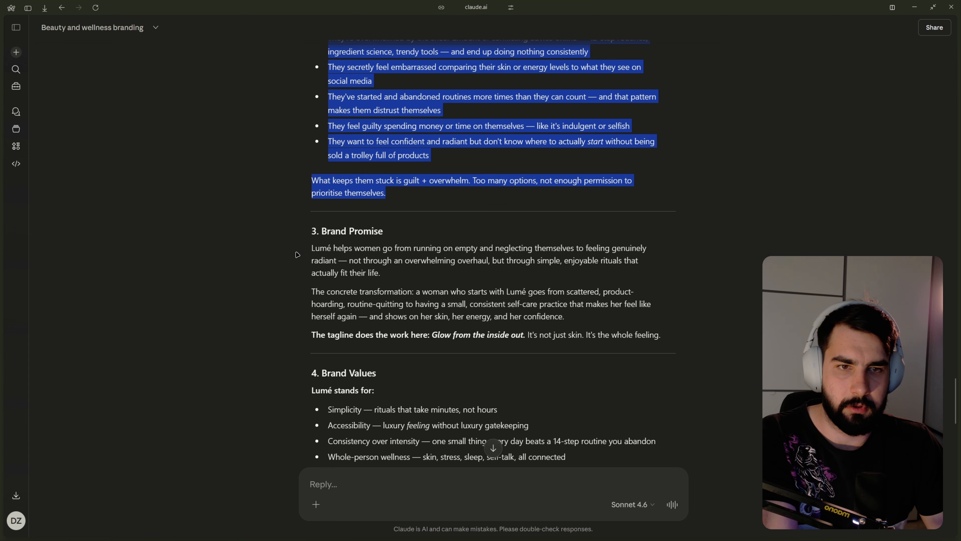
drag(310, 247, 683, 335)
key(ctrl+c)
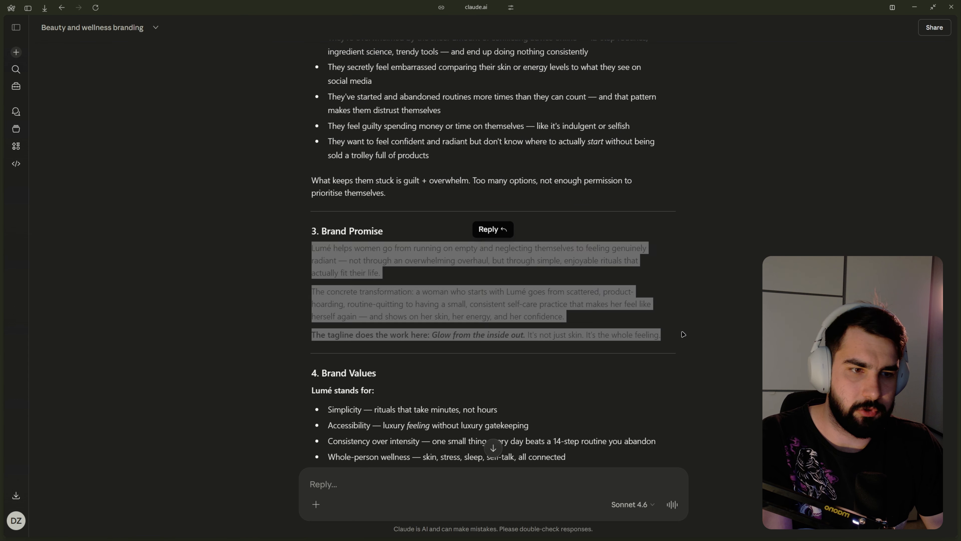
key(ctrl+Tab)
click(330, 416)
Step: Copy Claude's Brand Values section, from what Lumé stands for to what it would never do, into the Brand values field
key(ctrl+Tab)
scroll(319, 347, down, 2)
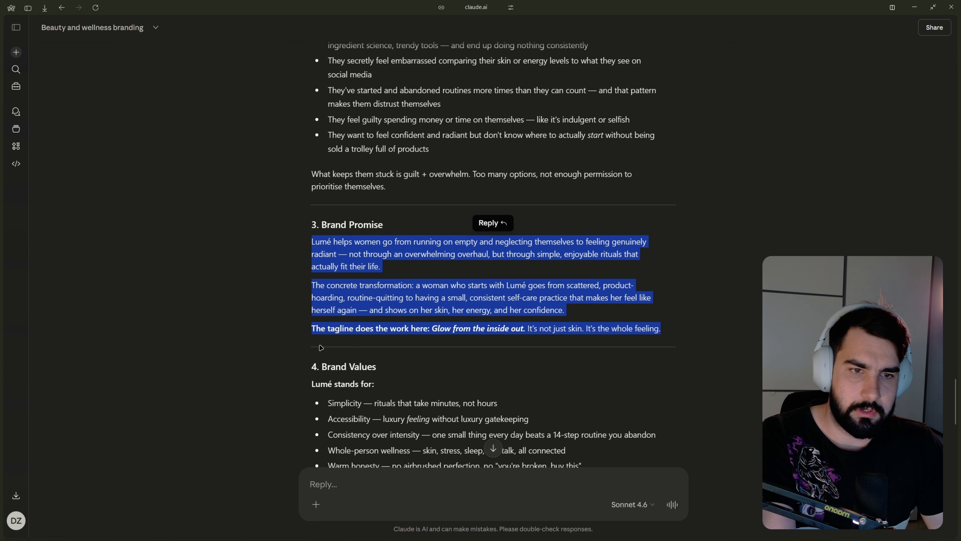
drag(310, 297, 476, 385)
scroll(416, 356, down, 3)
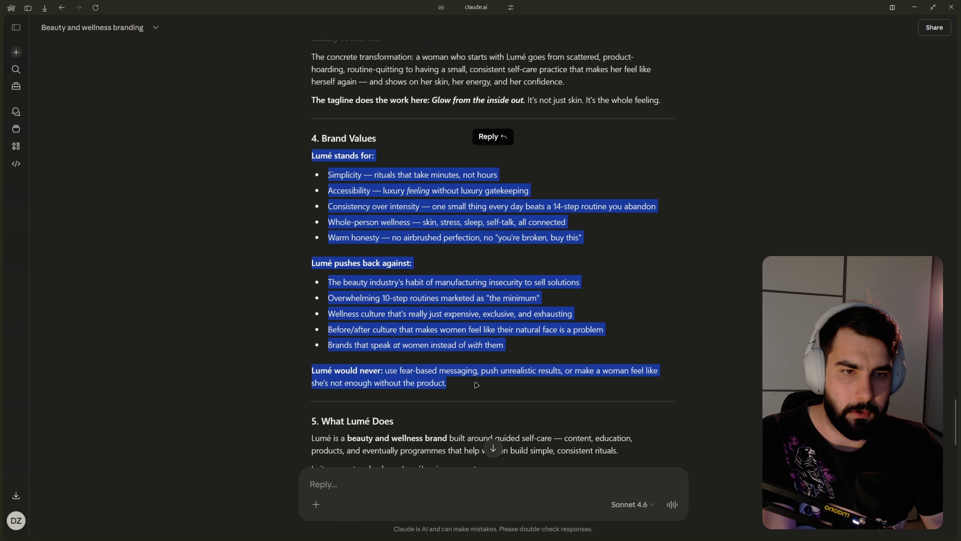
key(ctrl+c)
key(ctrl+Tab)
key(ctrl+v)
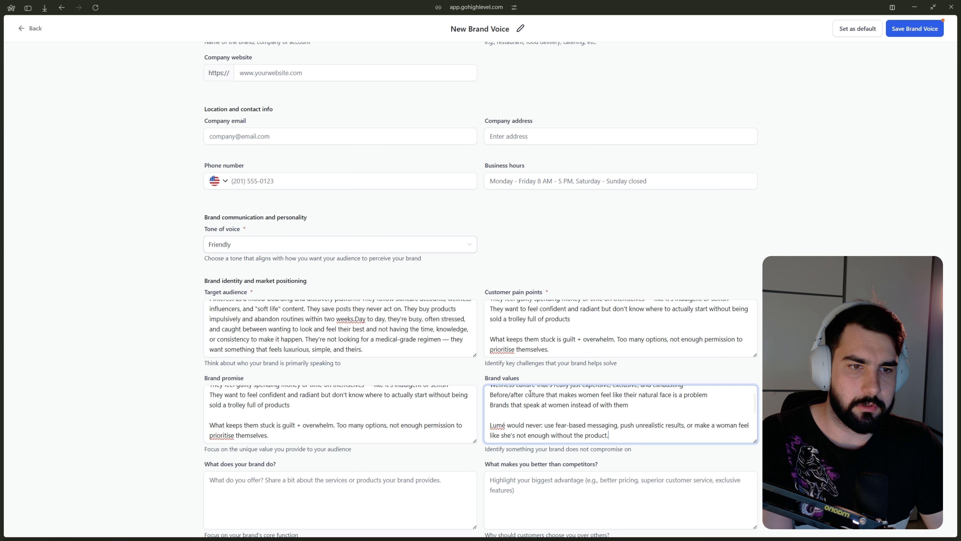
Step: Copy the text of Claude's What Lumé Does section into the brand voice's What does your brand do? field
key(ctrl+Tab)
scroll(326, 256, down, 5)
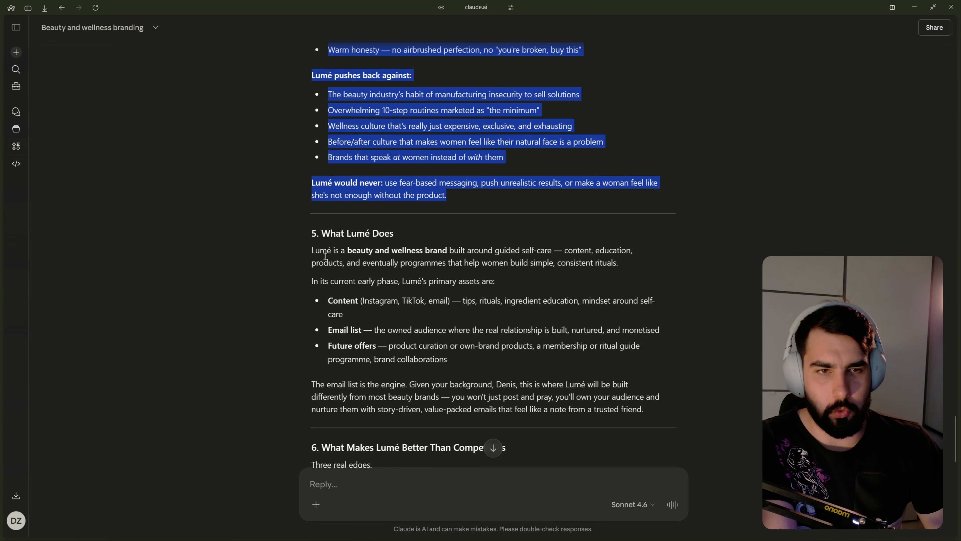
drag(302, 250, 666, 412)
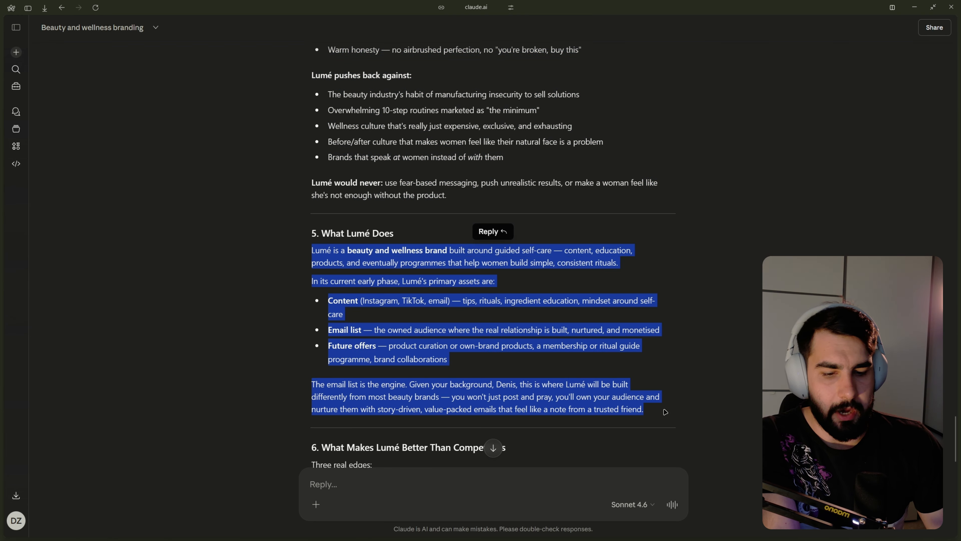
key(ctrl+c)
key(ctrl+Tab)
click(363, 433)
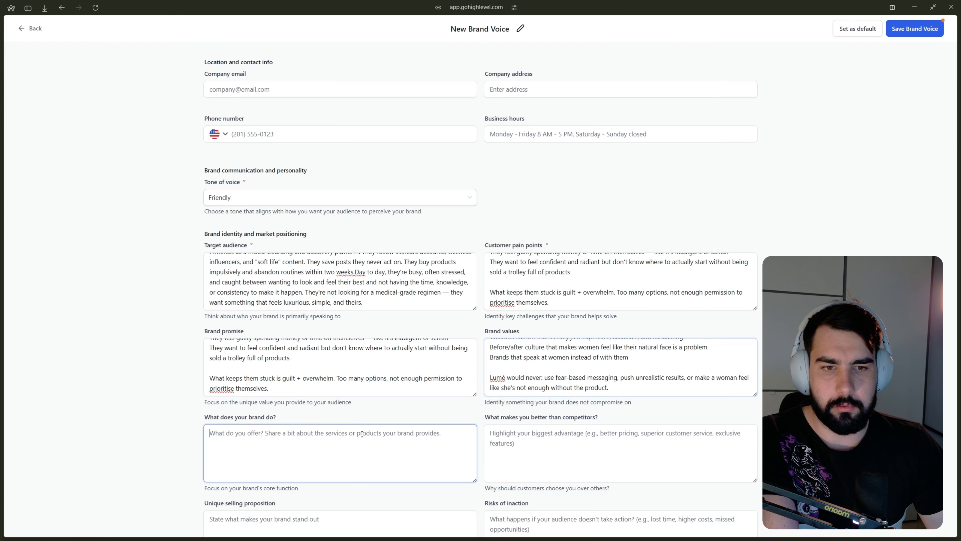
key(ctrl+v)
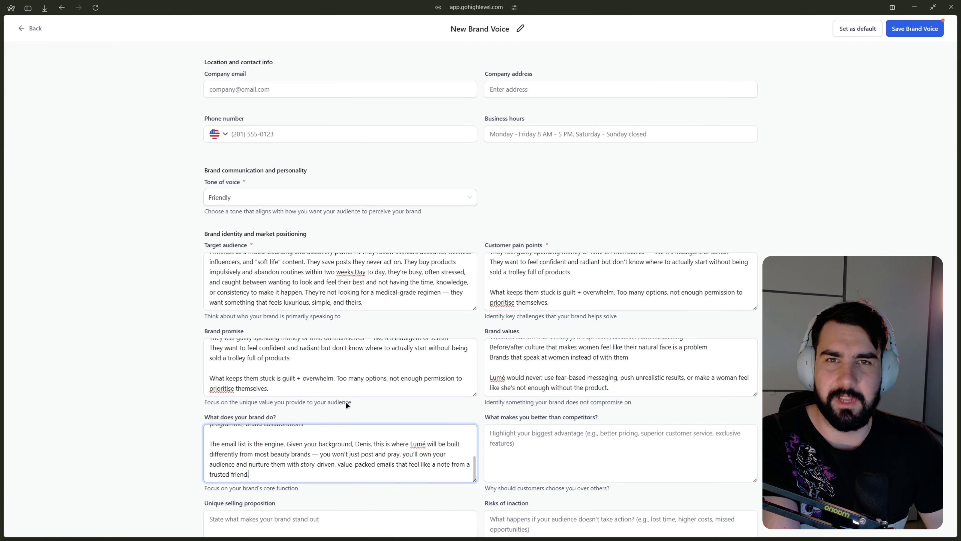
Step: Copy Claude's three edges from What Makes Lumé Better Than Competitors into the What makes you better than competitors? field
key(ctrl+Tab)
scroll(308, 255, down, 5)
drag(302, 236, 728, 359)
key(ctrl+c)
key(ctrl+Tab)
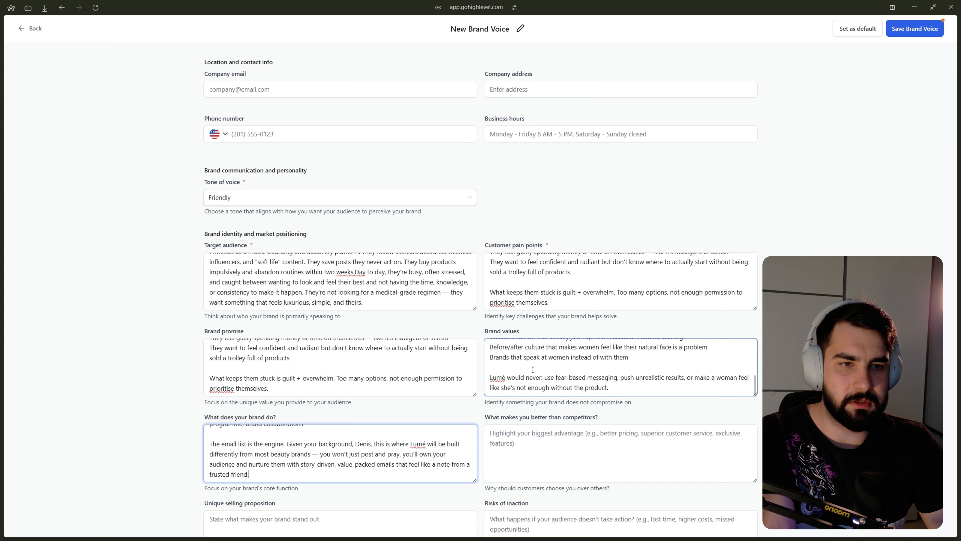
click(511, 451)
key(ctrl+v)
Step: Copy the text of Claude's Unique Selling Proposition section into the brand voice's Unique selling proposition field
scroll(462, 334, down, 3)
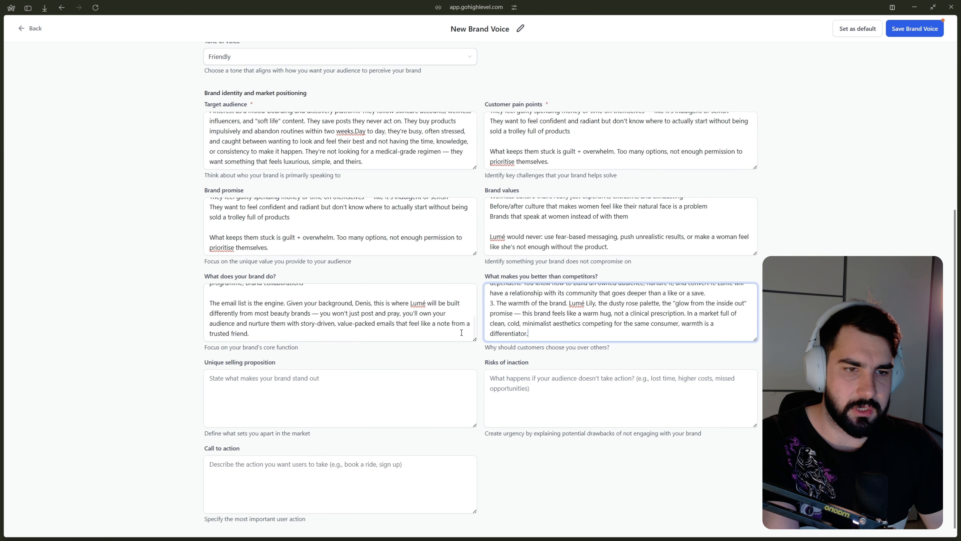
key(ctrl+Tab)
scroll(340, 277, down, 4)
drag(311, 274, 458, 343)
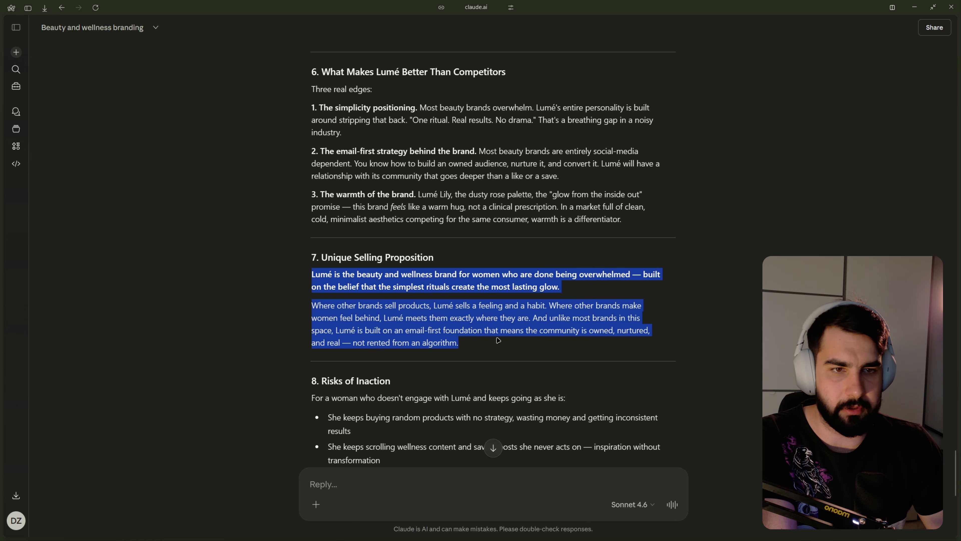
key(ctrl+c)
key(ctrl+Tab)
click(314, 390)
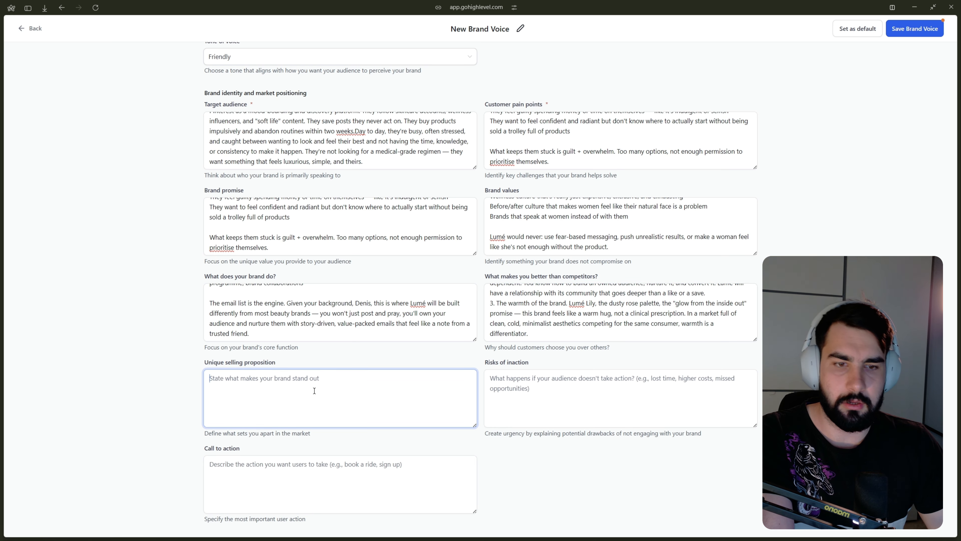
key(ctrl+v)
Step: Copy Claude's Risks of Inaction section, including the intro line and all bullets, into the Risks of inaction field
key(ctrl+Tab)
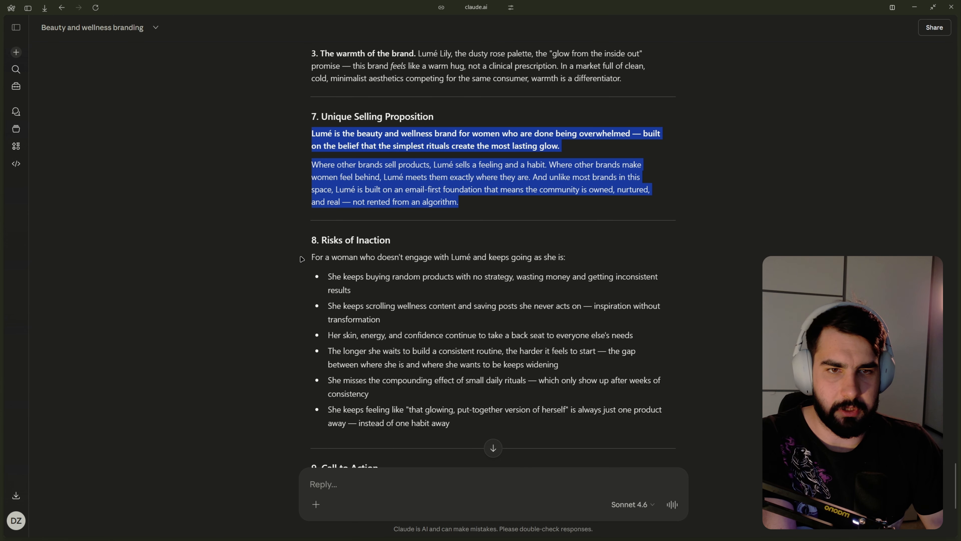
drag(307, 255, 471, 419)
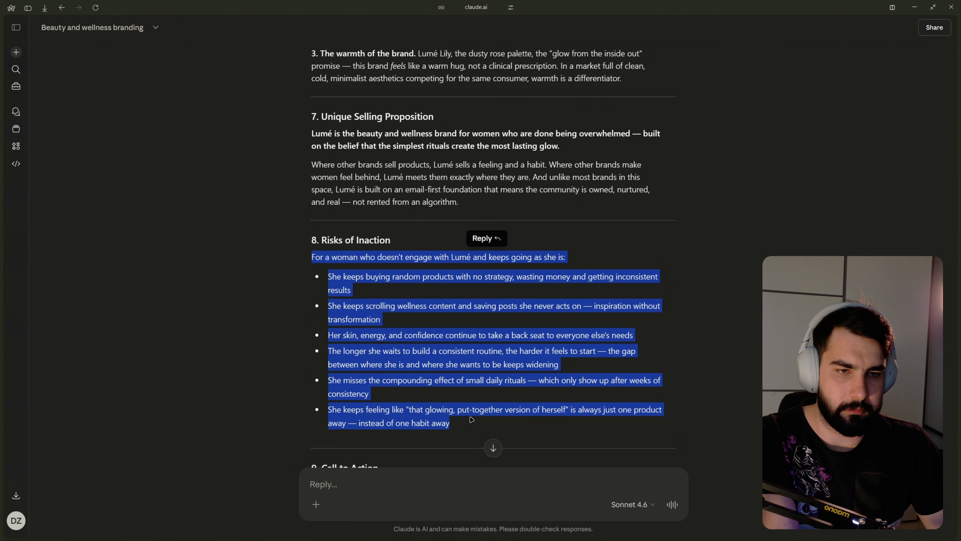
key(ctrl+c)
key(ctrl+Tab)
click(509, 410)
key(ctrl+v)
key(super)
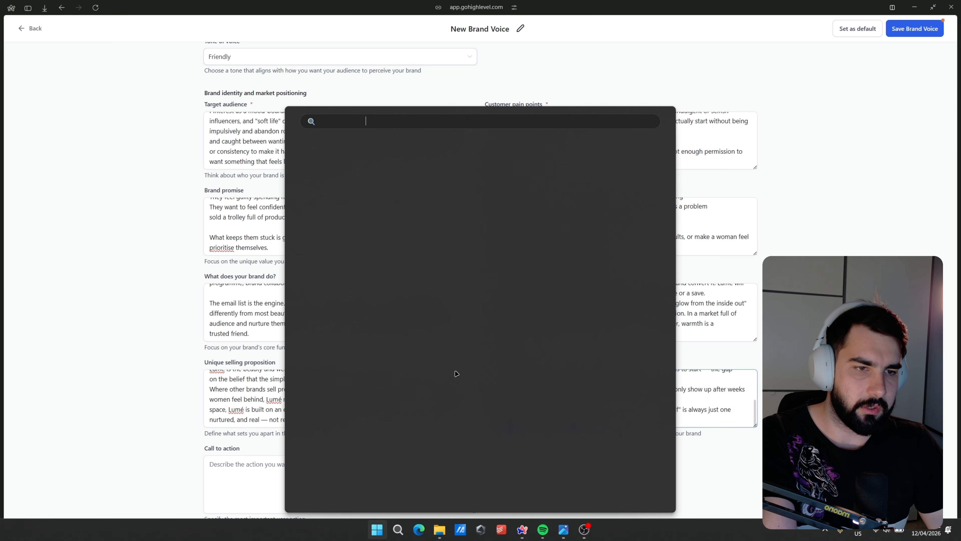
click(256, 357)
Step: Copy Claude's Call to Action text, without its heading, into the brand voice's Call to action field
key(ctrl+Tab)
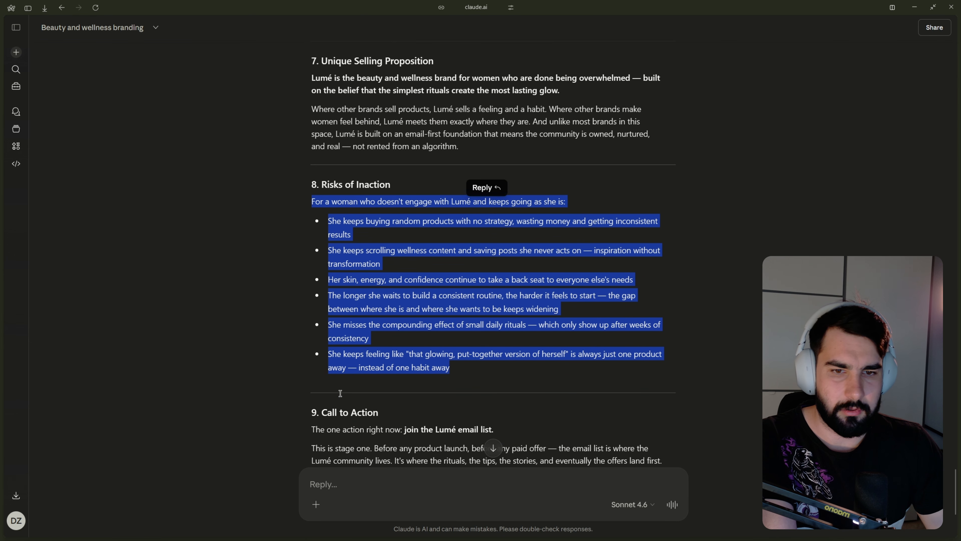
scroll(340, 393, down, 4)
drag(312, 279, 449, 382)
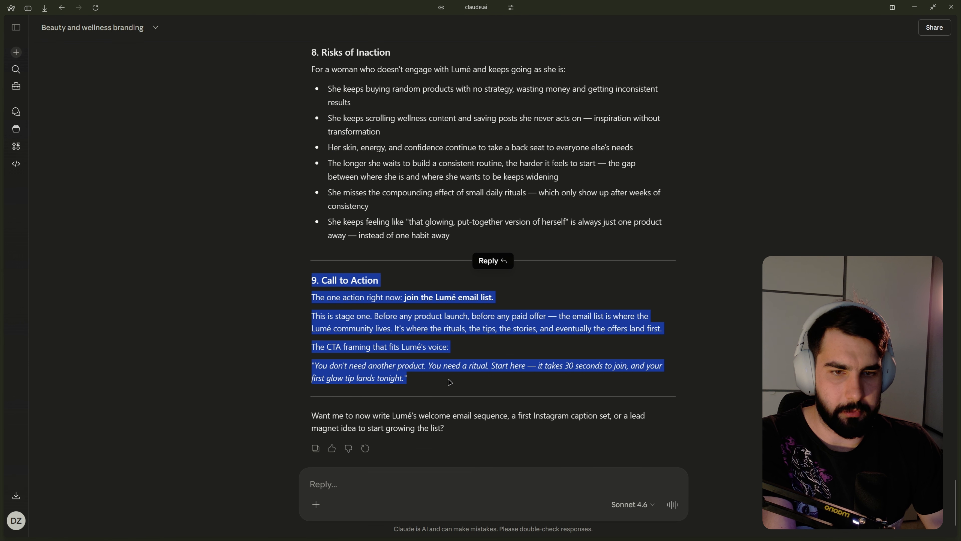
drag(311, 297, 414, 375)
key(ctrl+Tab)
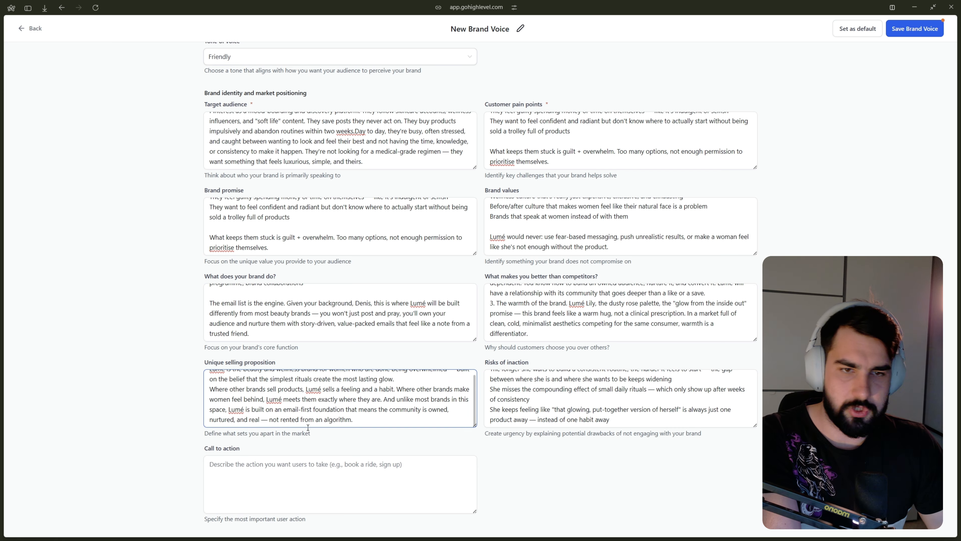
click(289, 463)
key(ctrl+v)
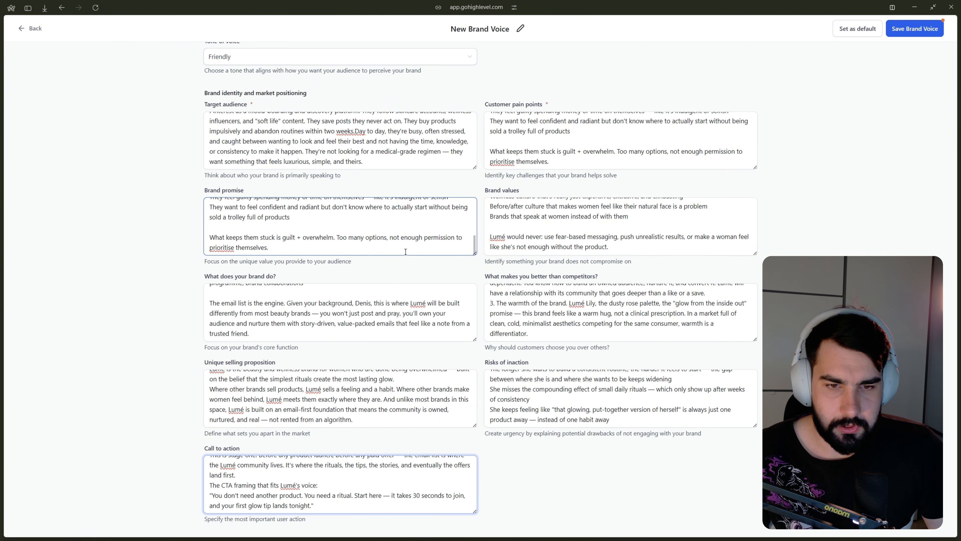
Step: Save the Lumé brand voice, return to the Brand Voice list and set it as the default
scroll(394, 277, up, 4)
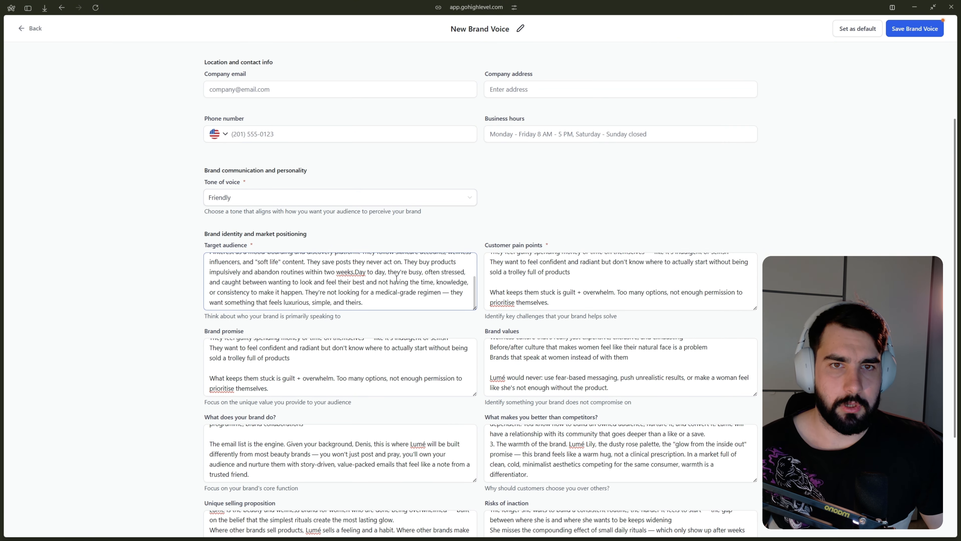
scroll(438, 276, down, 4)
scroll(438, 275, up, 7)
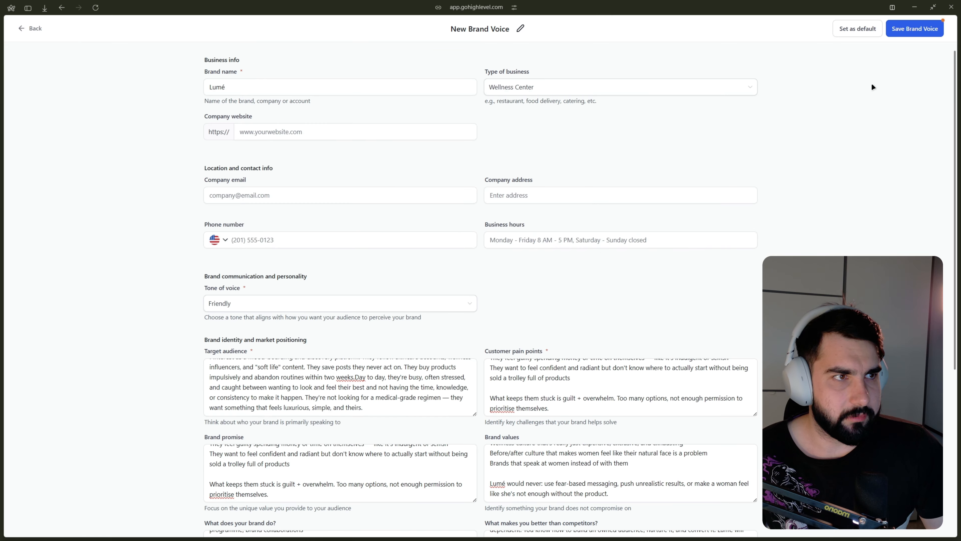
click(915, 31)
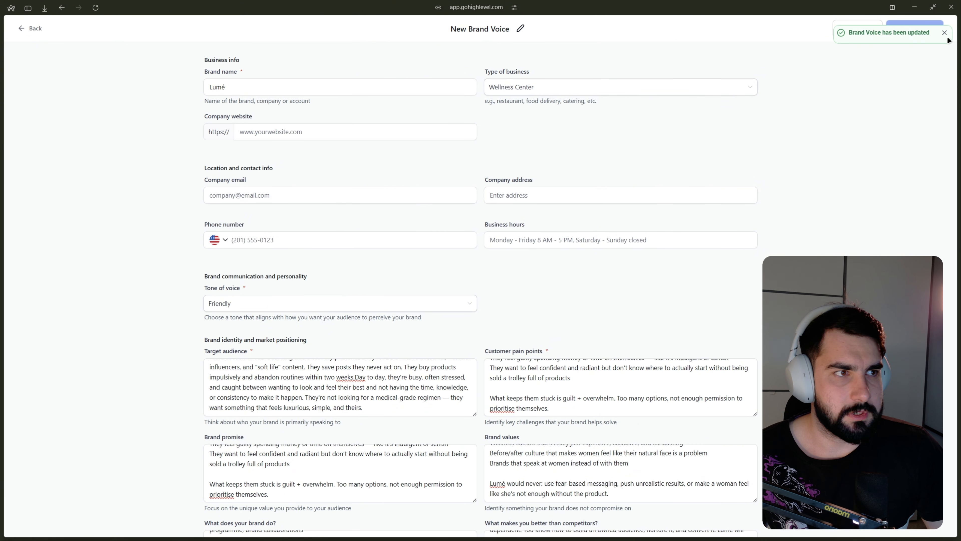
click(22, 28)
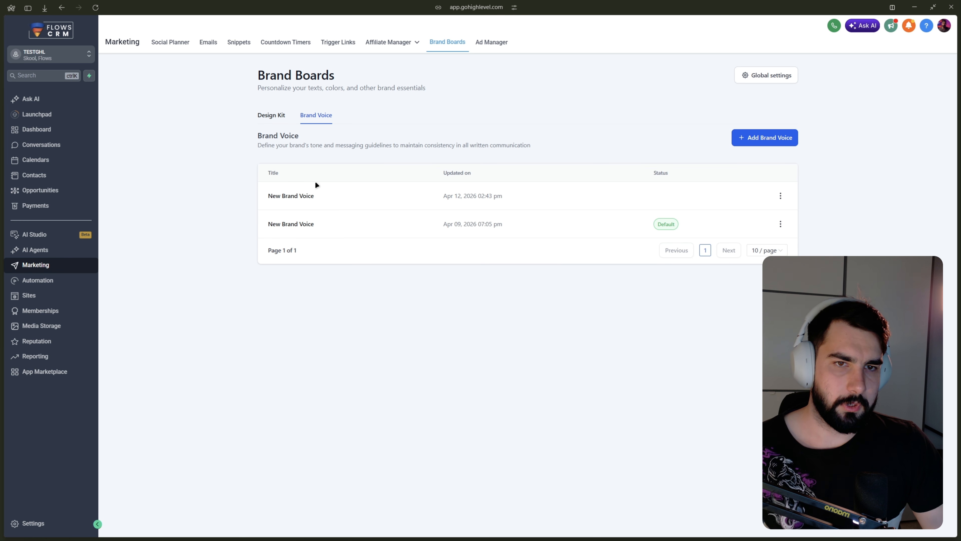
click(781, 196)
click(779, 152)
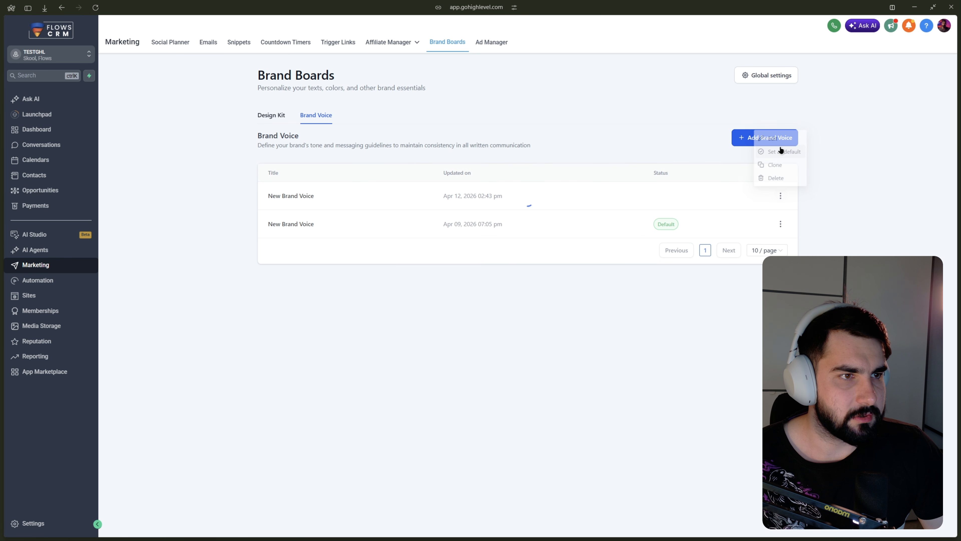
Step: Add a new design kit in Brand Boards, starting from blank
click(268, 119)
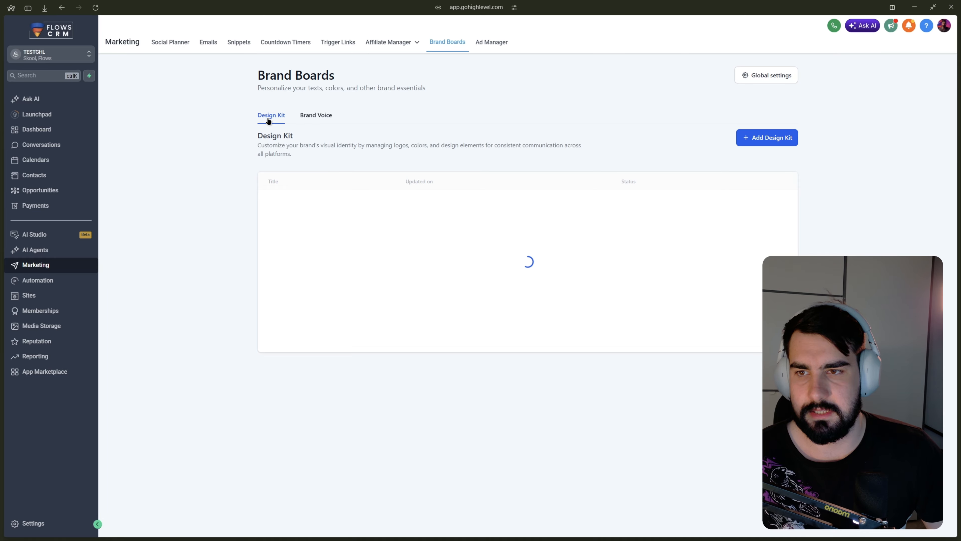
click(761, 138)
mouse_move(322, 241)
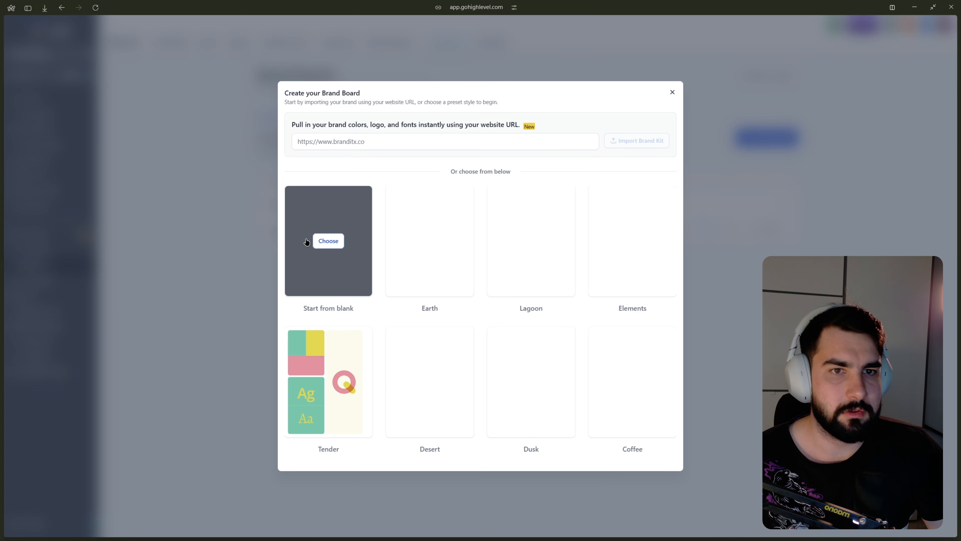
click(339, 238)
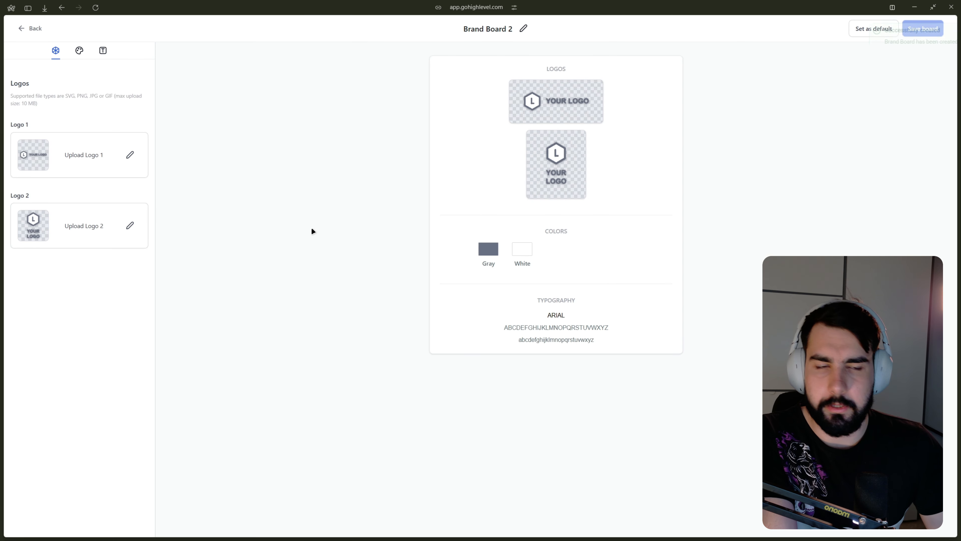
Step: Switch to the Claude branding chat and download the Lumé brand visual as lume_brand_identity.svg
key(alt+Tab)
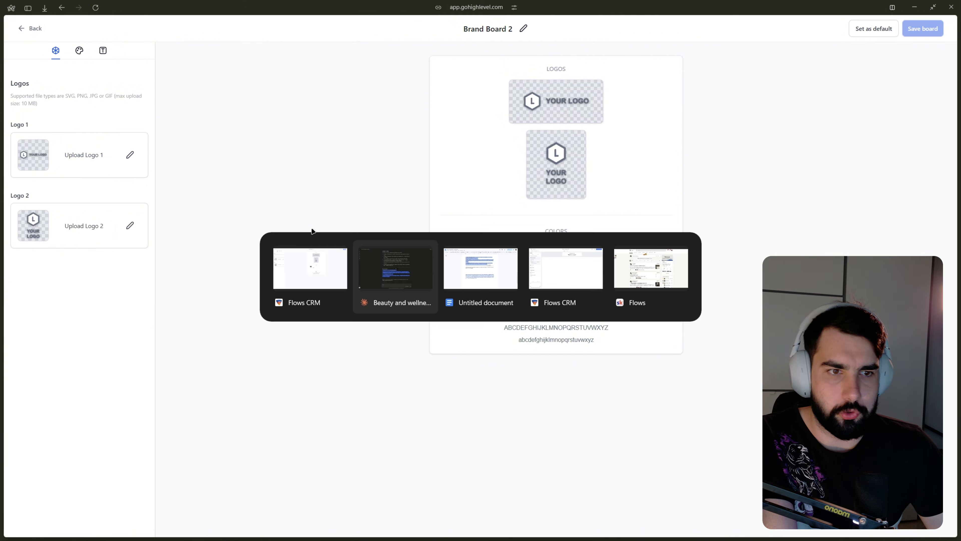
scroll(373, 271, up, 20)
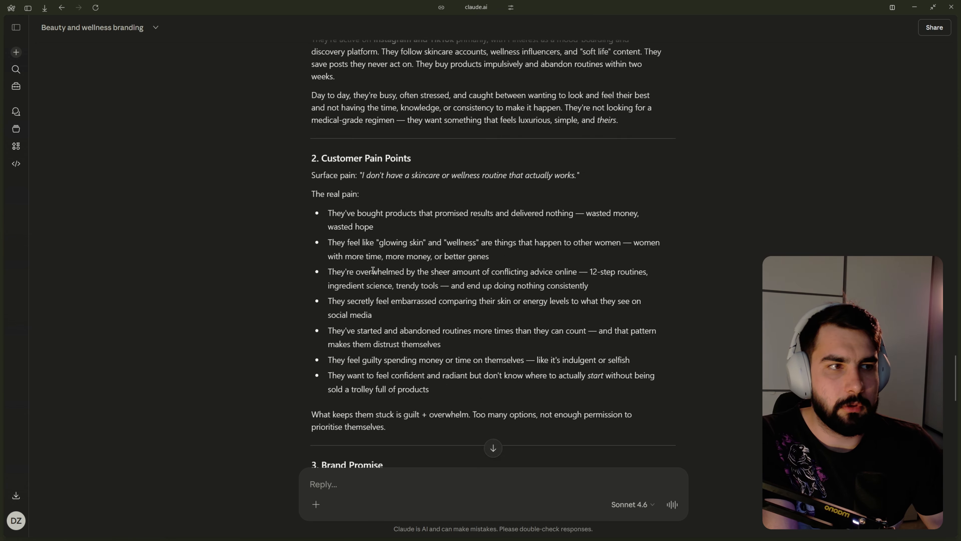
scroll(372, 271, up, 20)
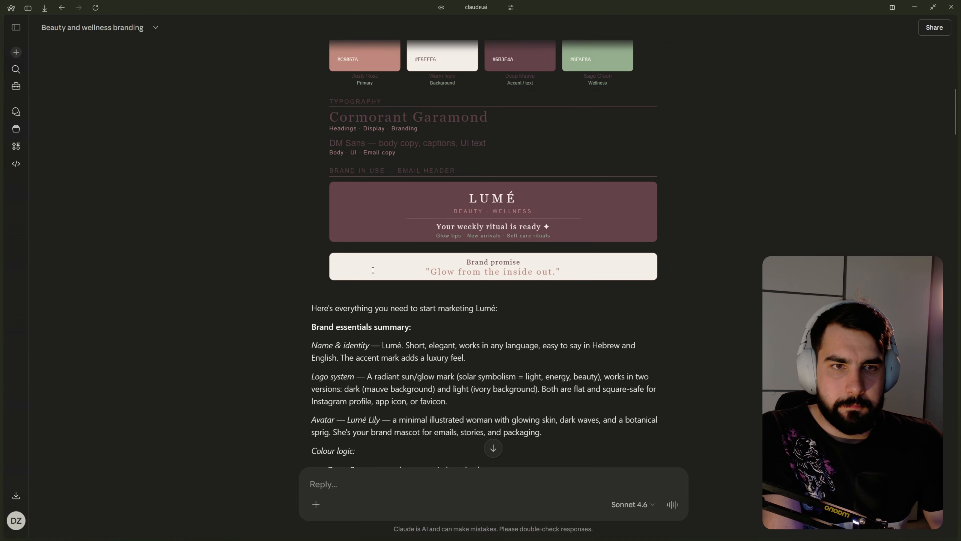
scroll(373, 271, up, 12)
scroll(423, 229, down, 4)
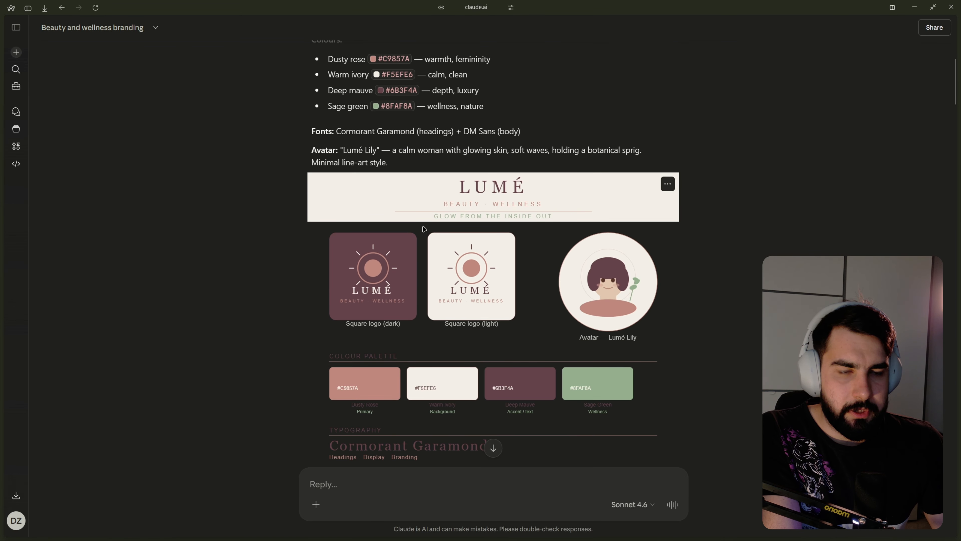
click(668, 184)
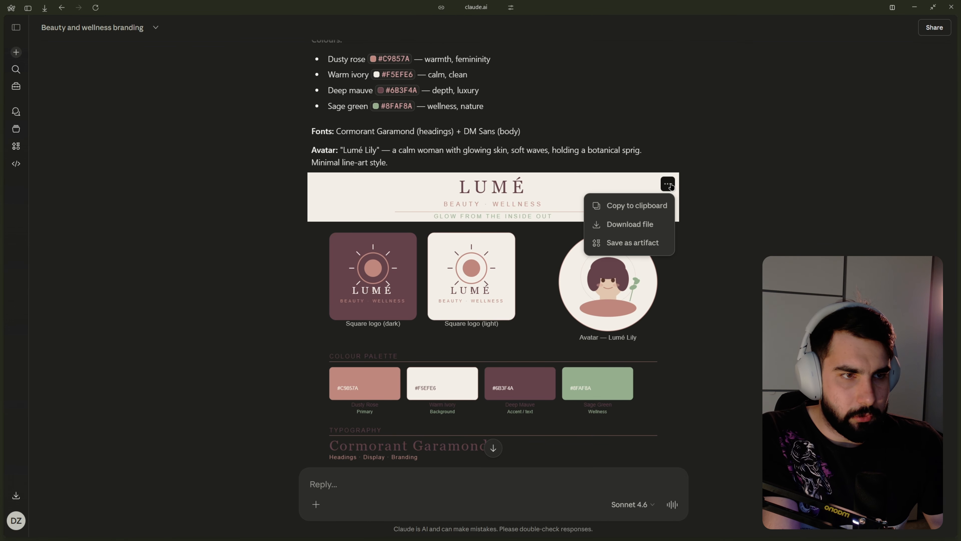
click(647, 225)
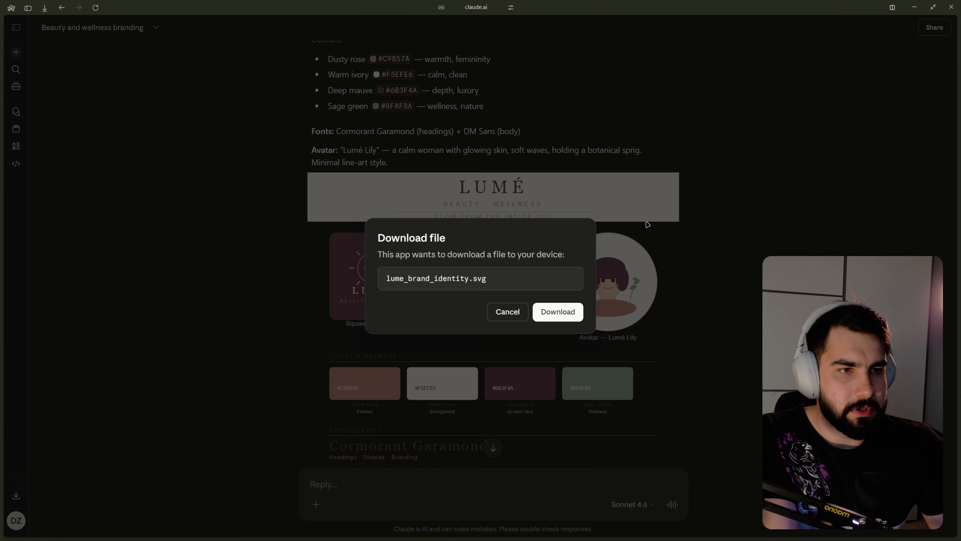
click(554, 313)
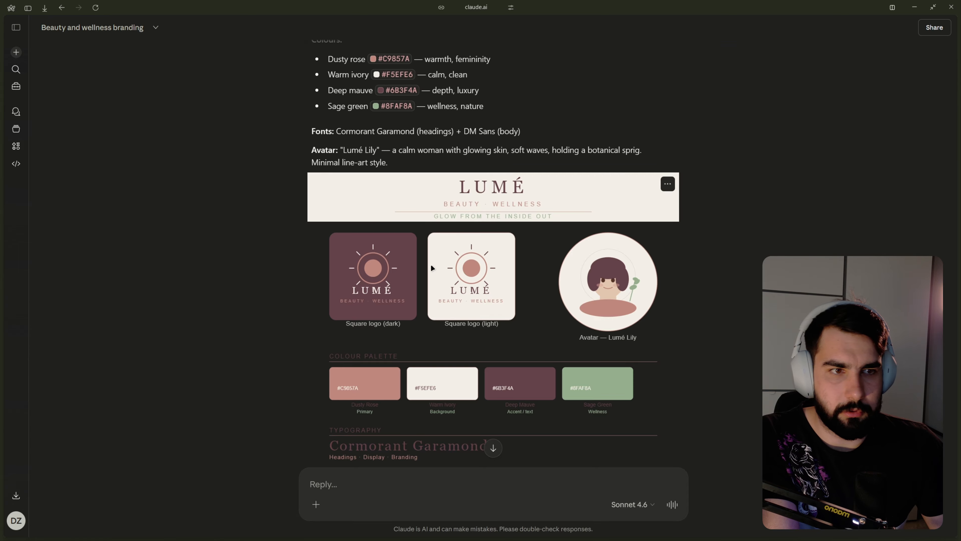
Step: Capture separate screenshots of the wide Lumé banner and the light square logo in Claude's brand visual
scroll(447, 331, down, 2)
scroll(430, 235, up, 3)
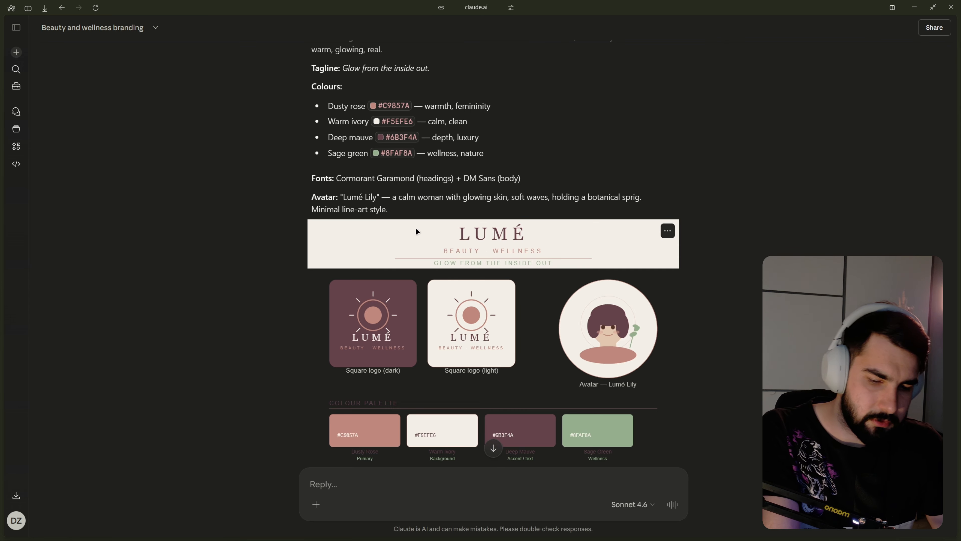
key(super+shift+s)
drag(302, 220, 680, 269)
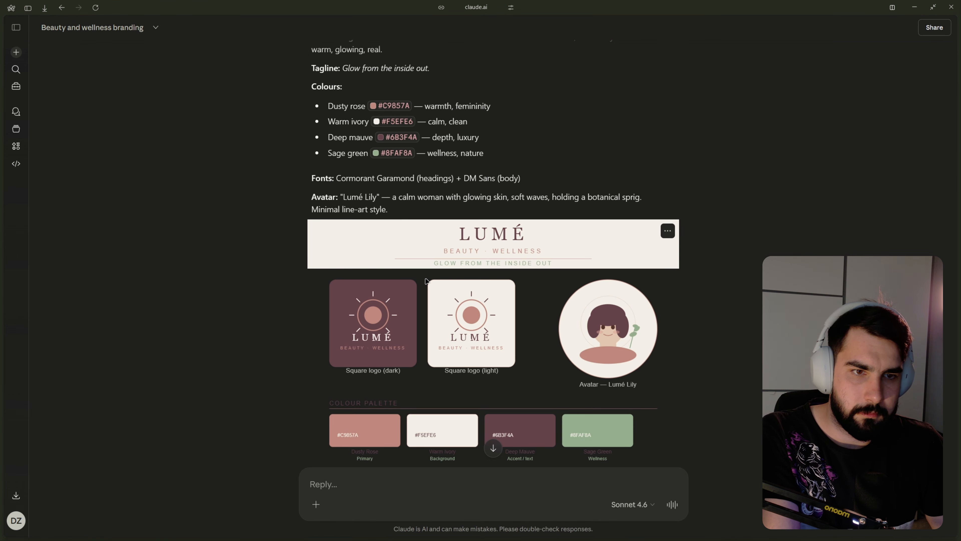
key(super+shift+s)
drag(426, 280, 514, 367)
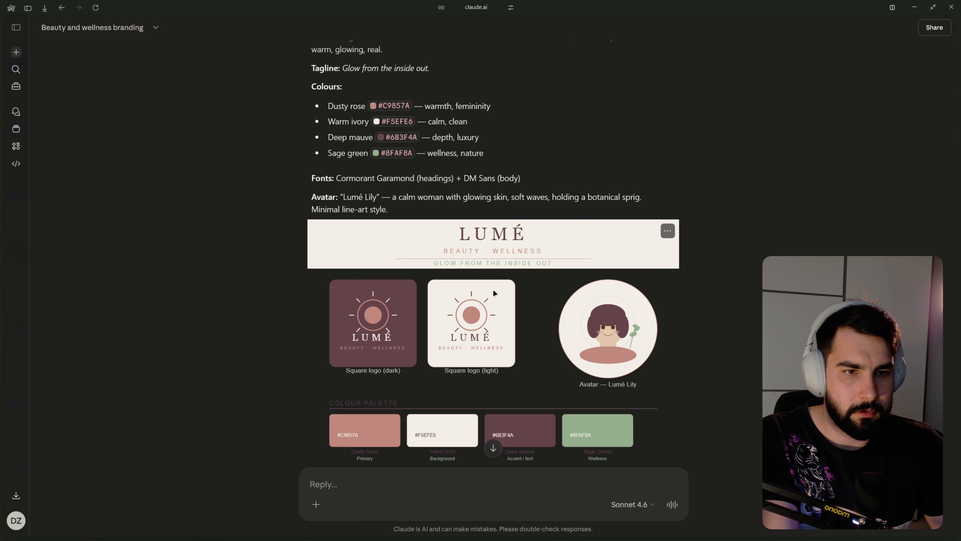
Step: Return to Brand Board 2 in GoHighLevel and upload both Lumé logo screenshots to Media Storage through Logo 1
key(ctrl+Tab)
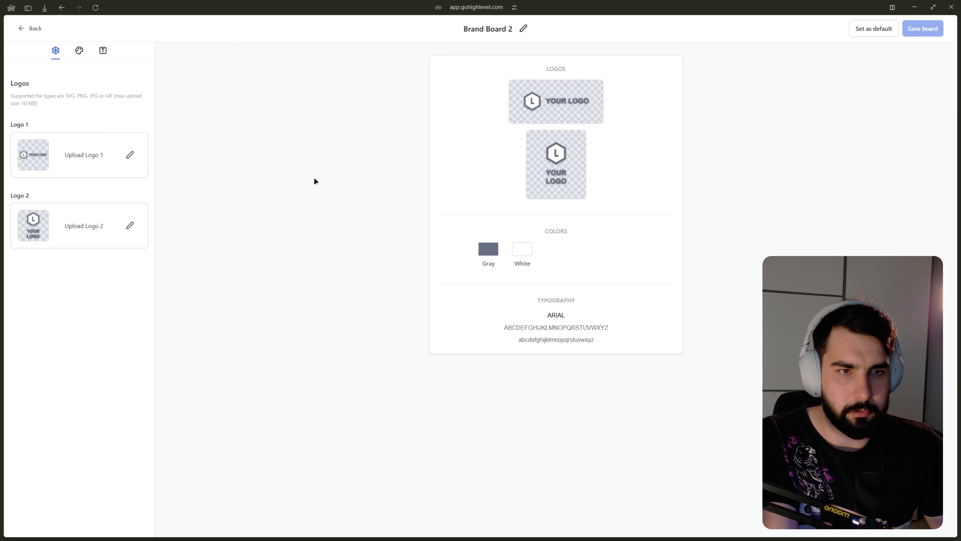
click(130, 156)
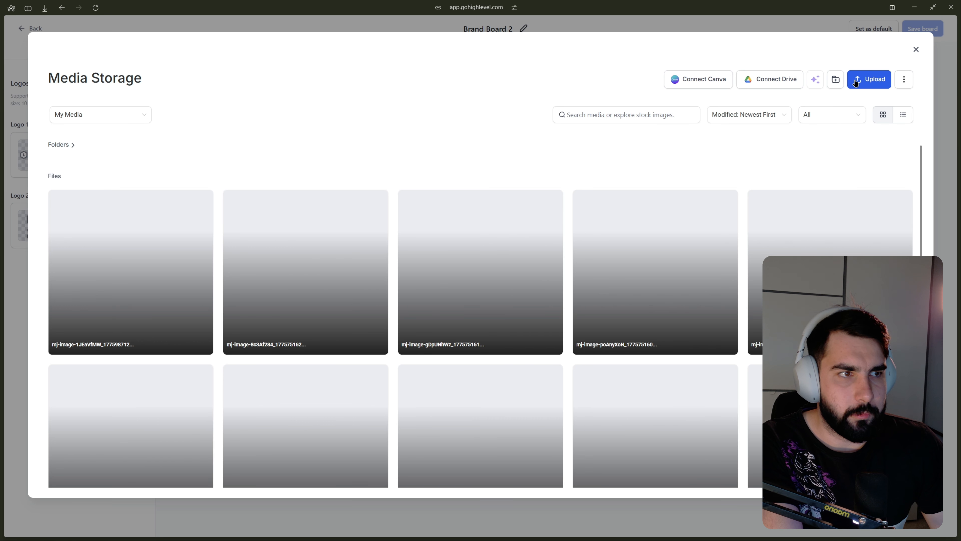
click(861, 82)
key(Escape)
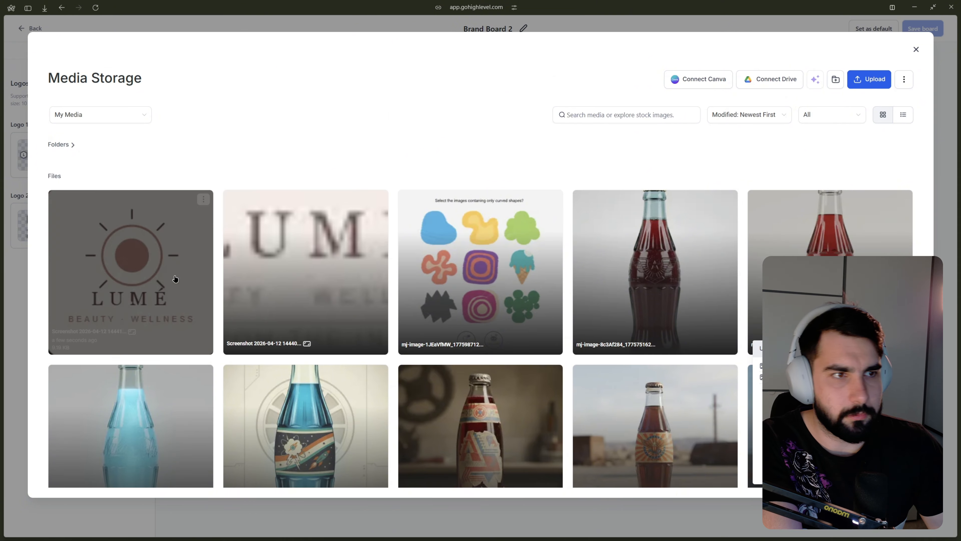
Step: Set Logo 1 to the wide Lumé banner screenshot and Logo 2 to the light square logo screenshot
click(174, 270)
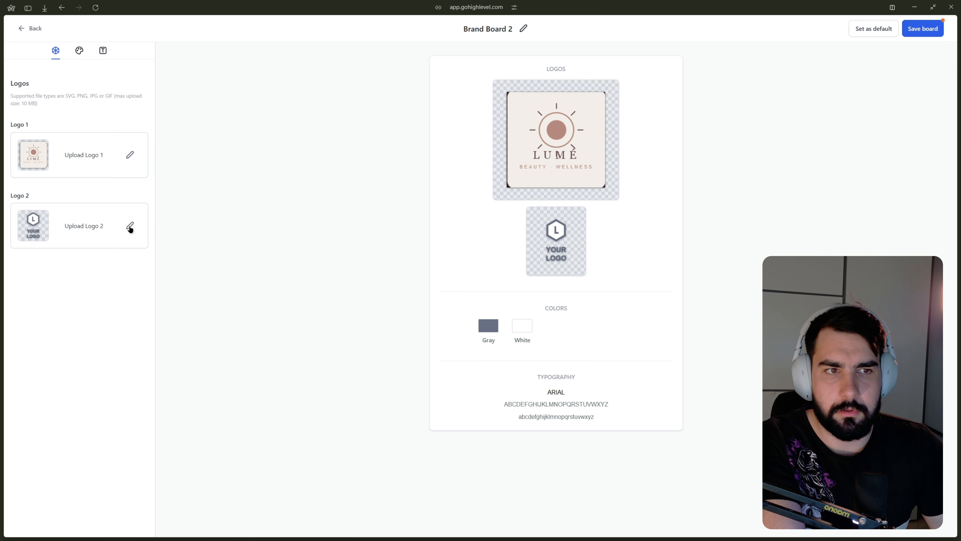
click(131, 155)
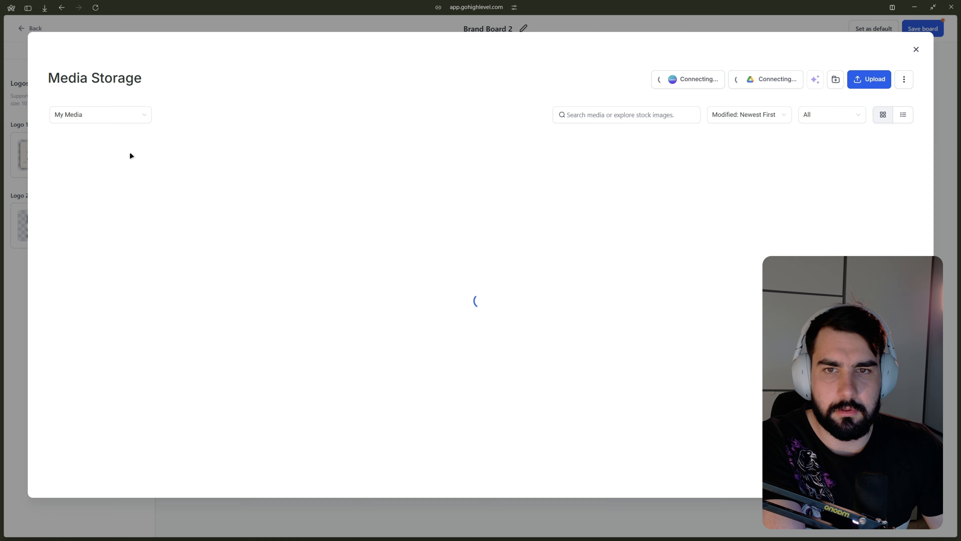
click(261, 235)
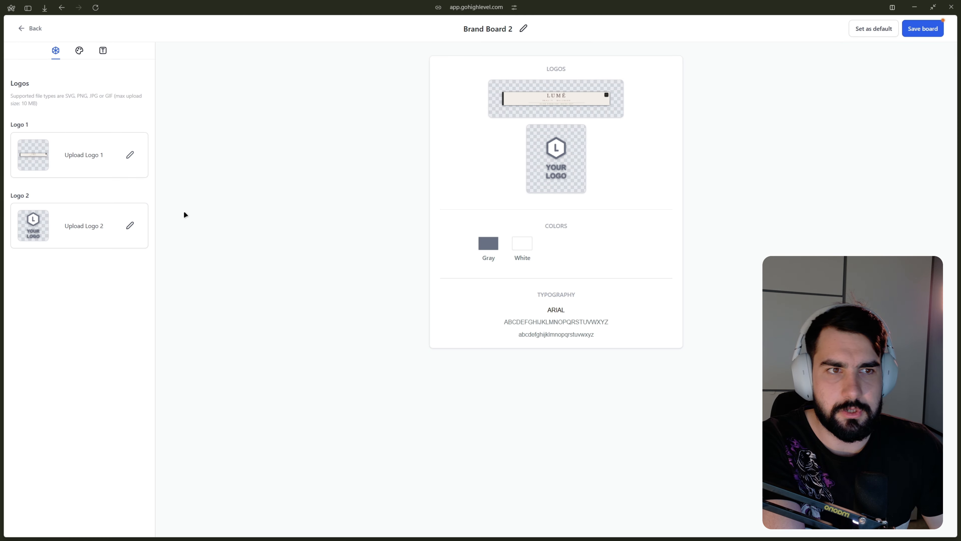
click(130, 225)
click(212, 240)
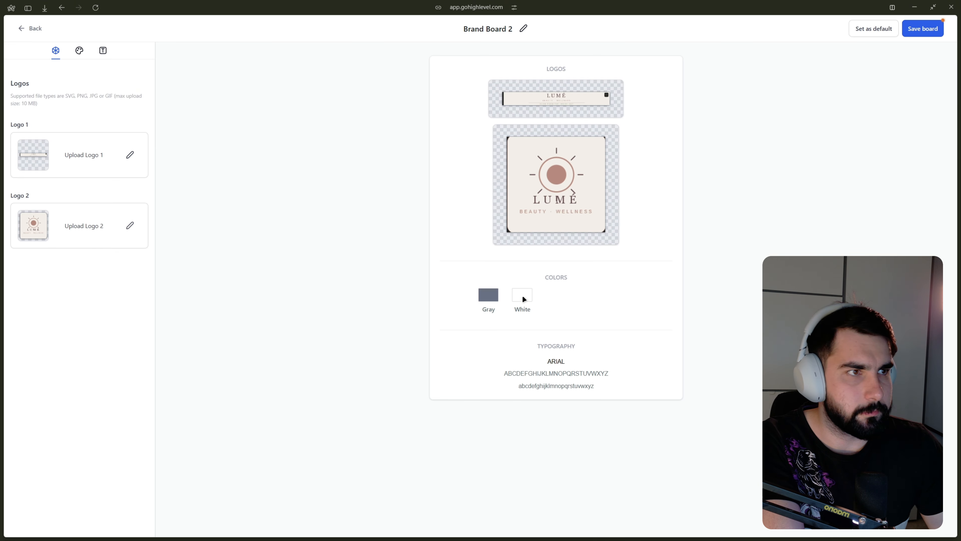
Step: Rename the board's Gray color as Dusty rose, copying the color name from the Claude branding chat
click(79, 51)
click(74, 150)
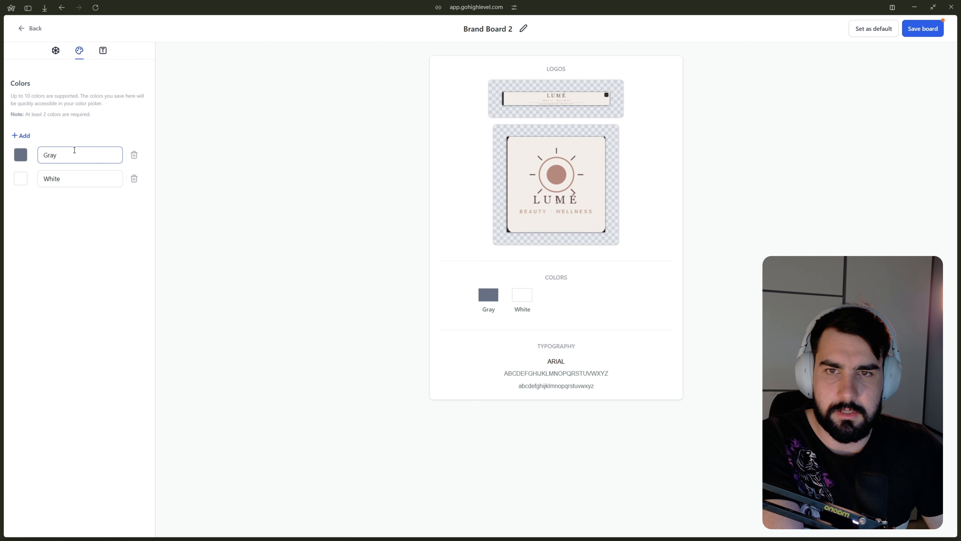
key(ctrl+Tab)
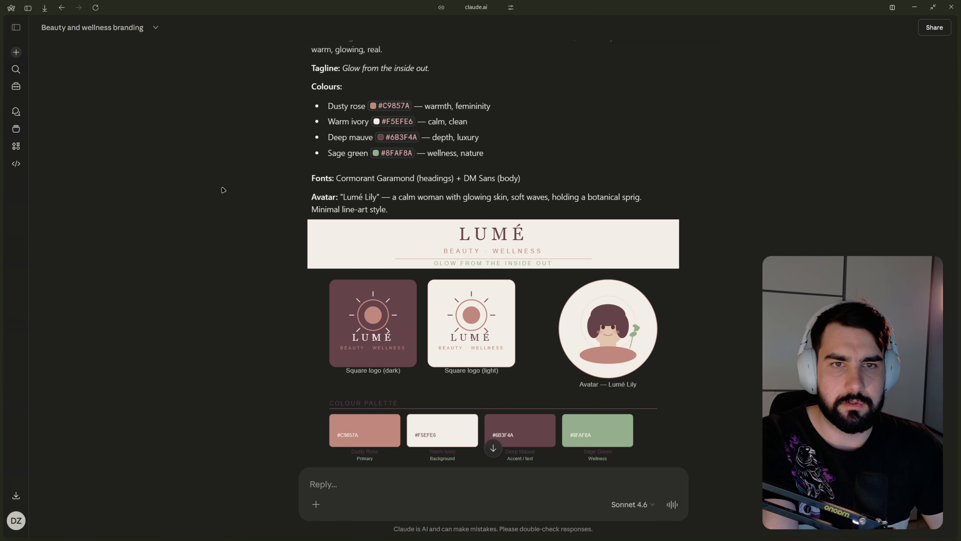
drag(327, 107, 372, 109)
key(ctrl+c)
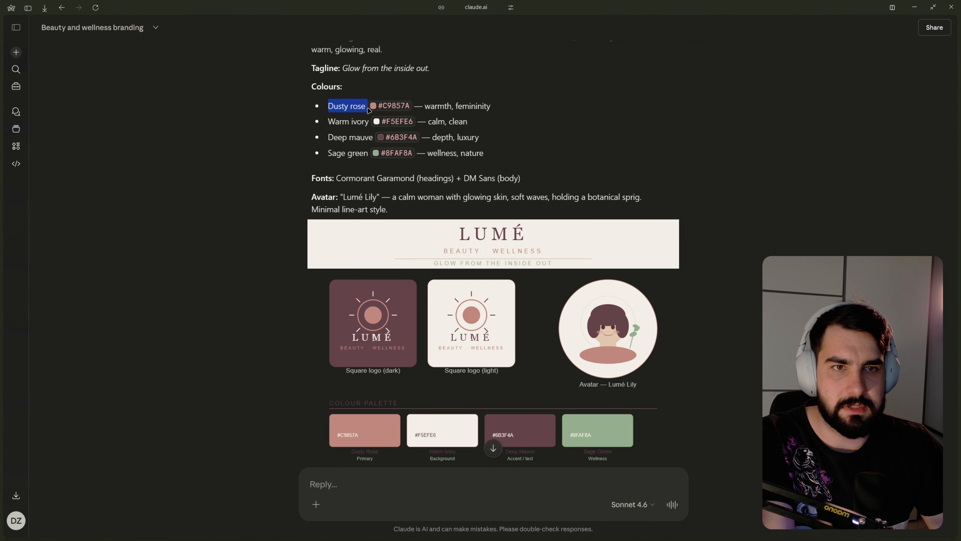
key(ctrl+Tab)
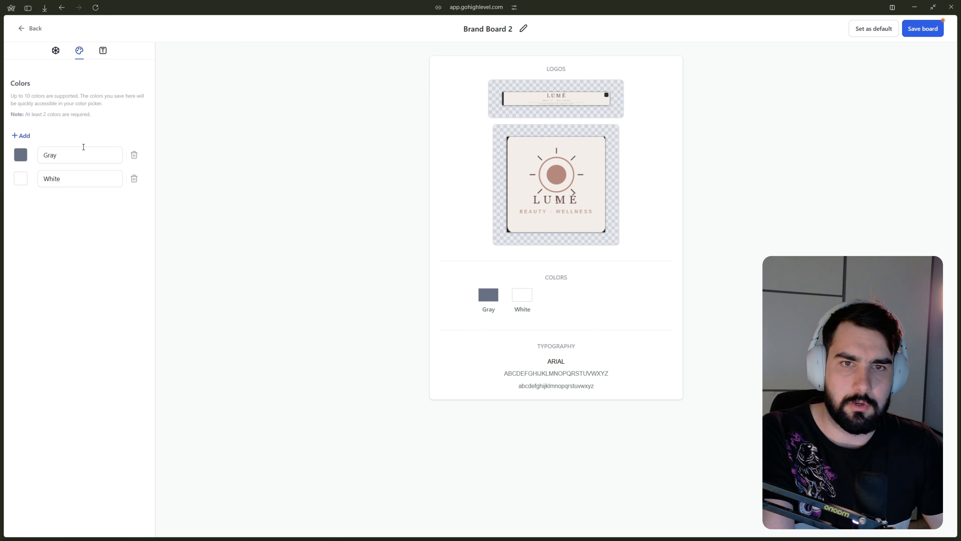
double_click(78, 155)
key(ctrl+v)
Step: Set the Dusty rose color's hex value to C9857A, copied from the Claude chat
click(24, 157)
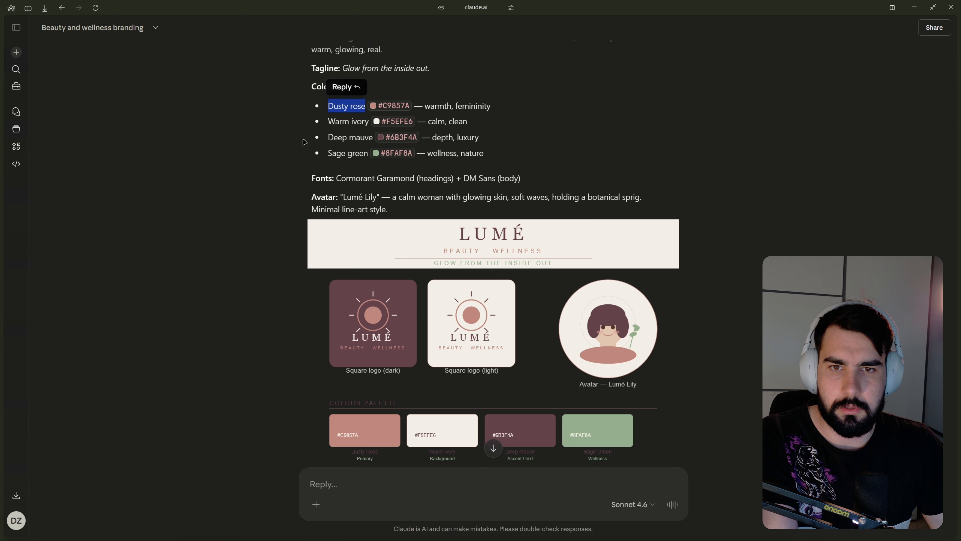
key(ctrl+Tab)
double_click(392, 106)
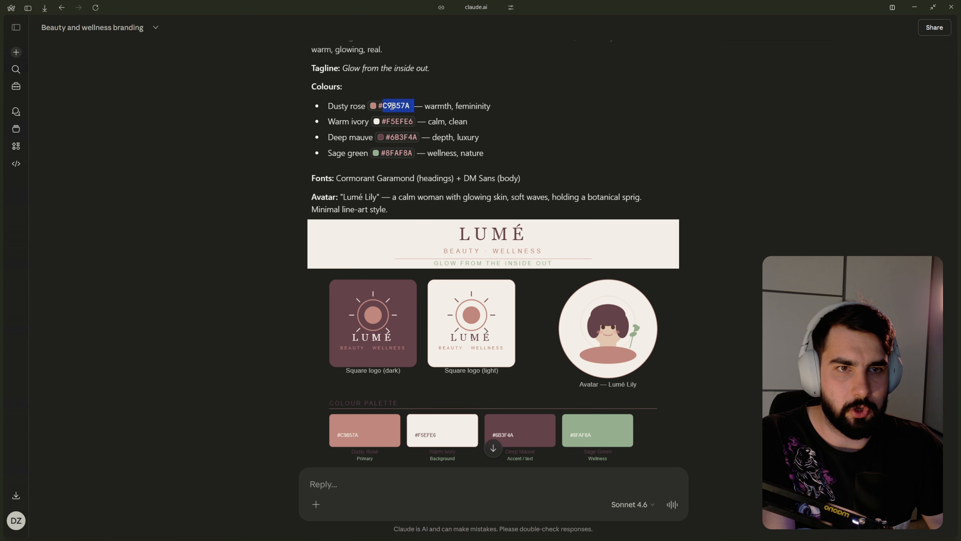
key(ctrl+c)
key(ctrl+Tab)
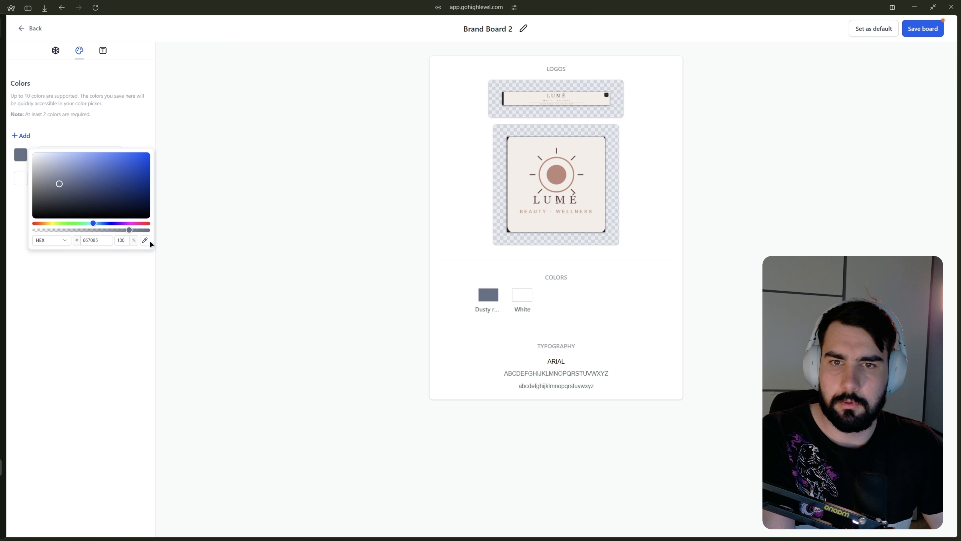
double_click(95, 240)
key(ctrl+v)
click(105, 263)
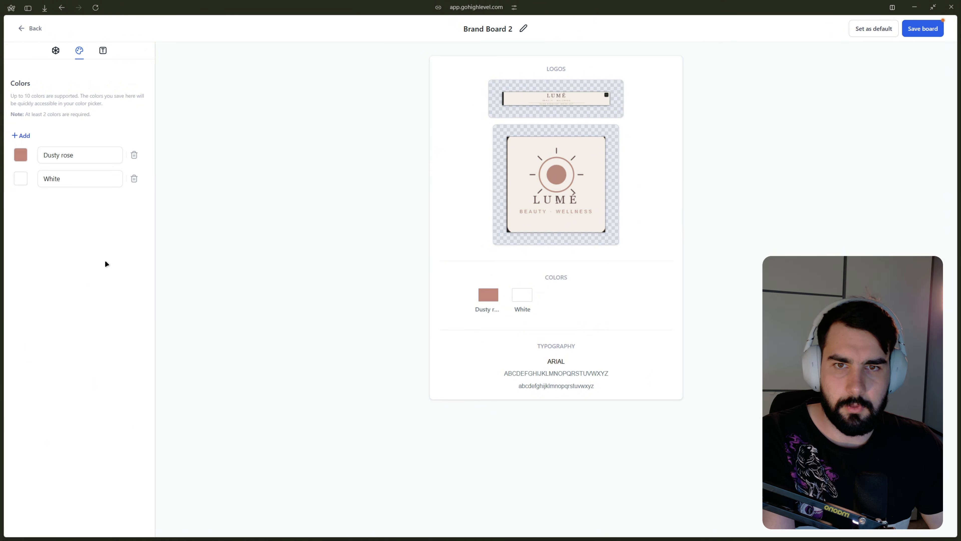
Step: Rename the White color as Warm Ivory and set its hex value to F5EFE6, copied from the Claude chat
key(ctrl+Tab)
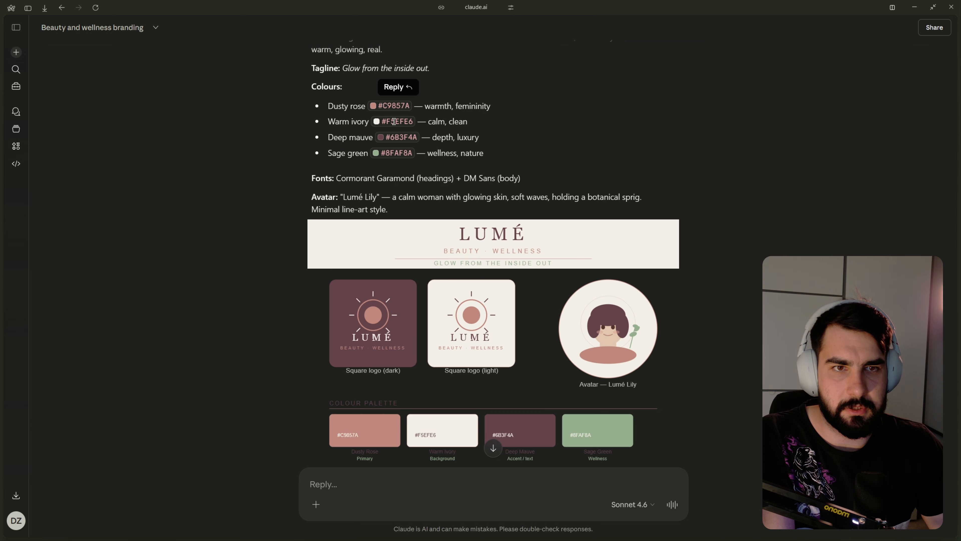
double_click(393, 121)
key(ctrl+c)
key(ctrl+Tab)
click(71, 183)
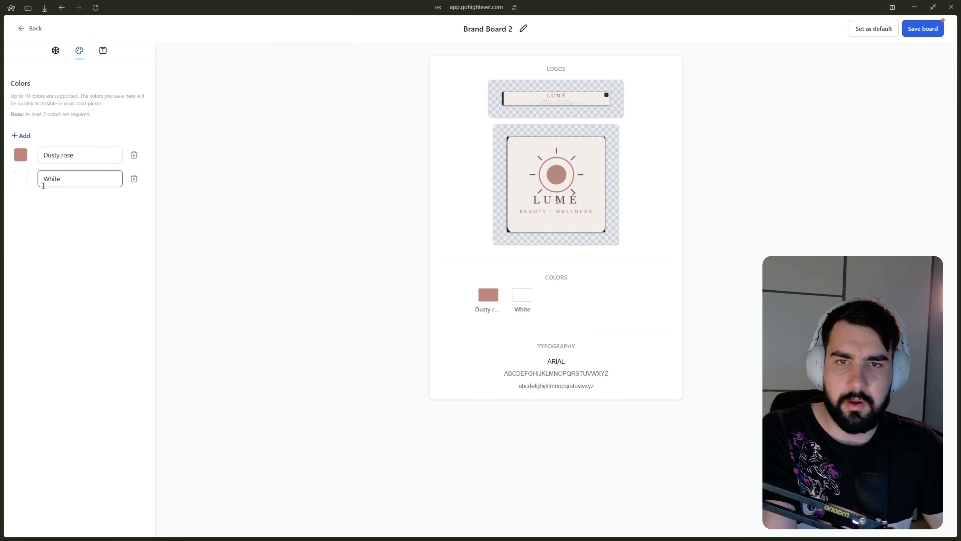
double_click(71, 184)
text(Warm Ivory)
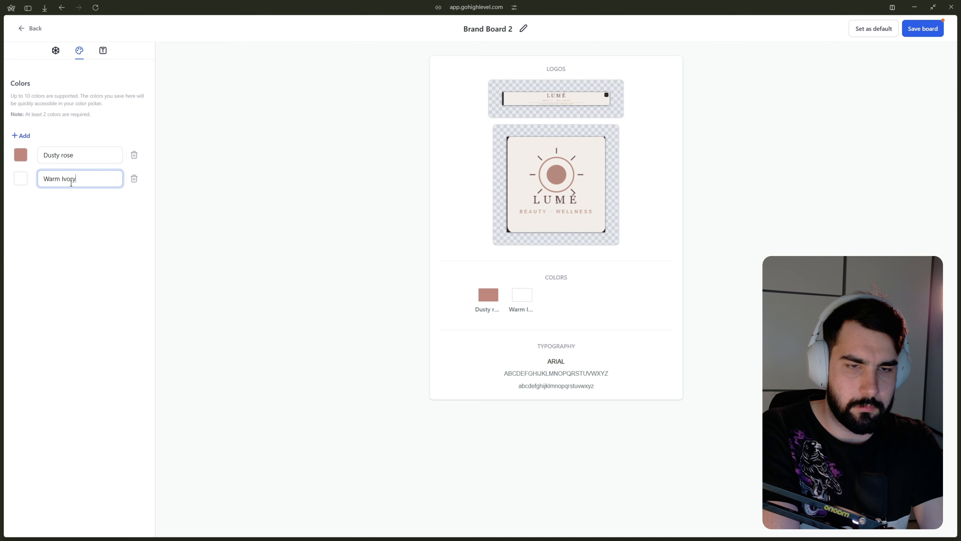
click(21, 178)
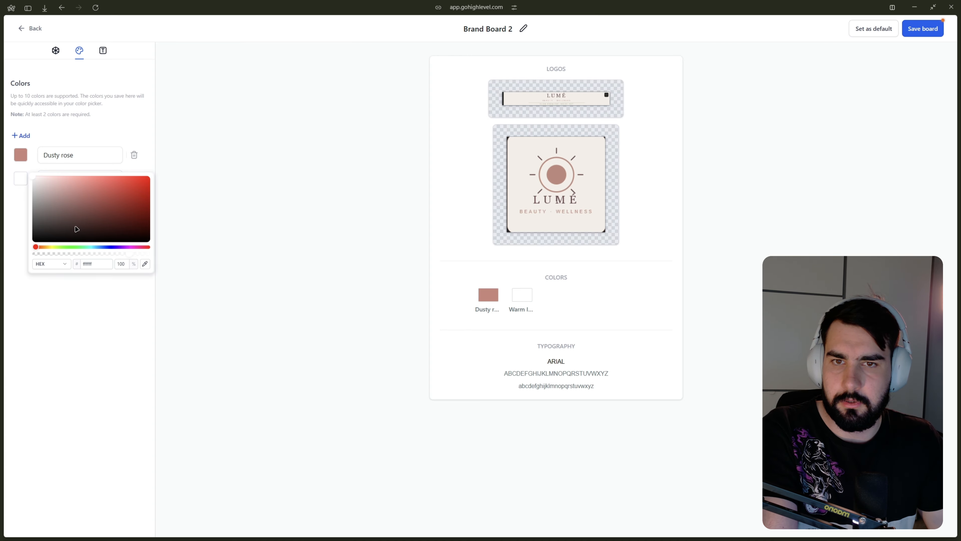
click(90, 263)
double_click(91, 263)
key(ctrl+v)
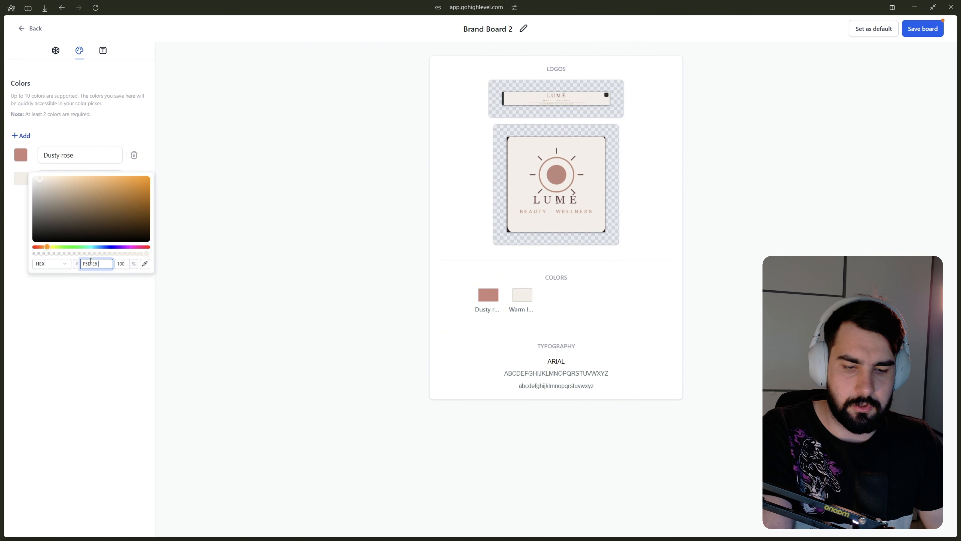
click(119, 285)
Step: Add a third brand color named Deep with hex value 6B3F4A, copied from the Deep mauve entry in the Claude chat
key(ctrl+Tab)
double_click(398, 139)
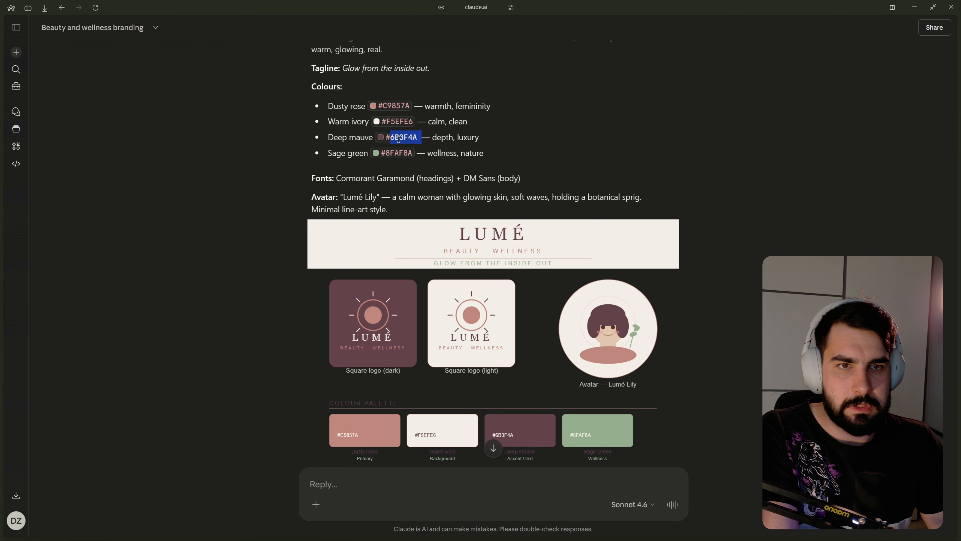
key(ctrl+Tab)
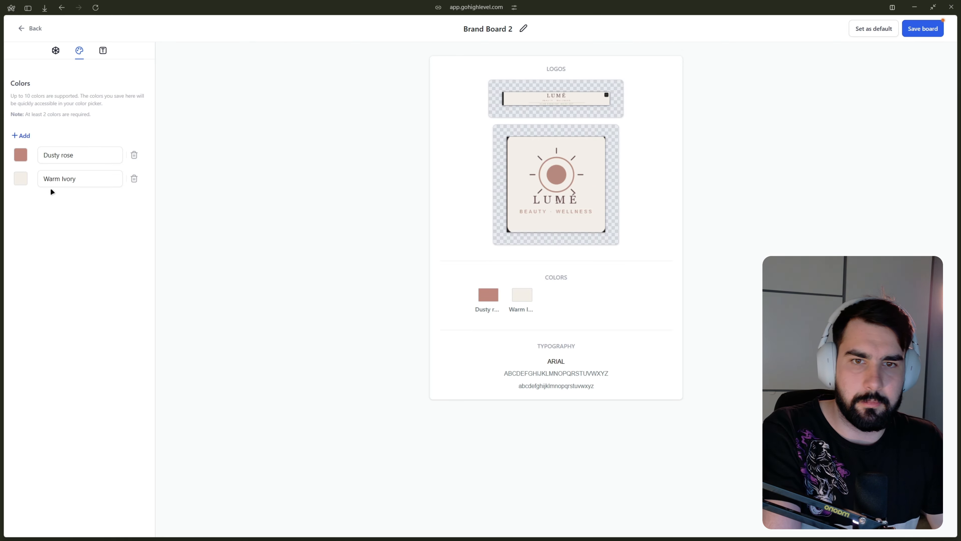
click(24, 137)
double_click(57, 203)
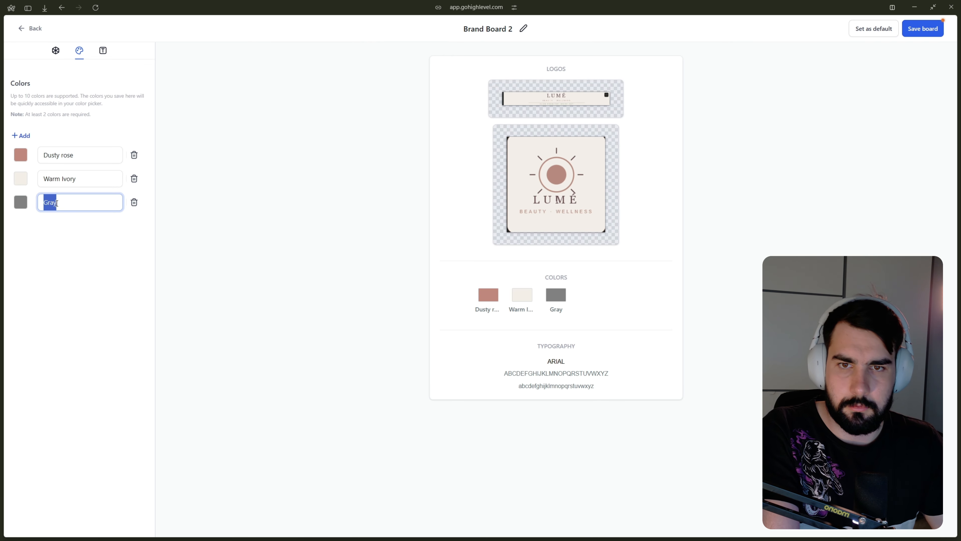
text(Deeap)
key(BackSpace)
key(BackSpace)
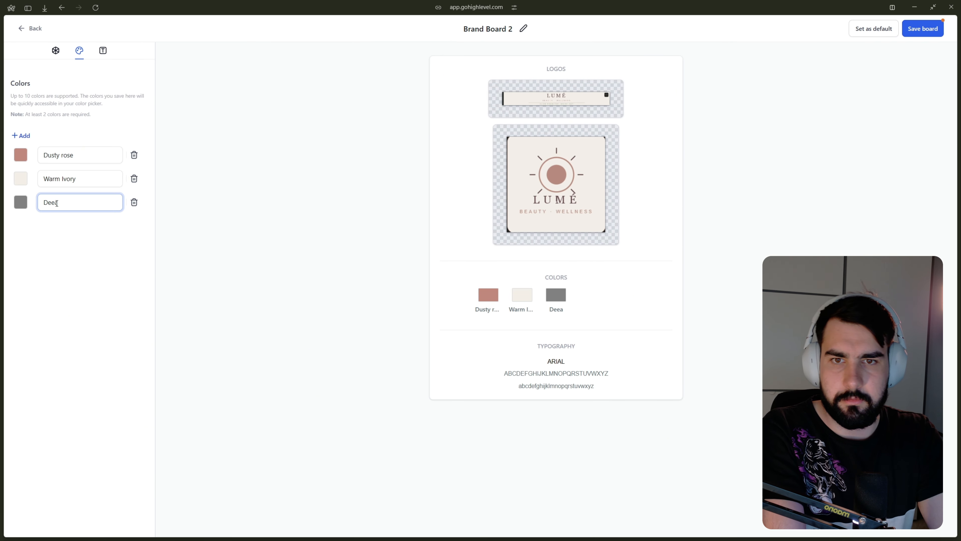
text(p)
click(16, 203)
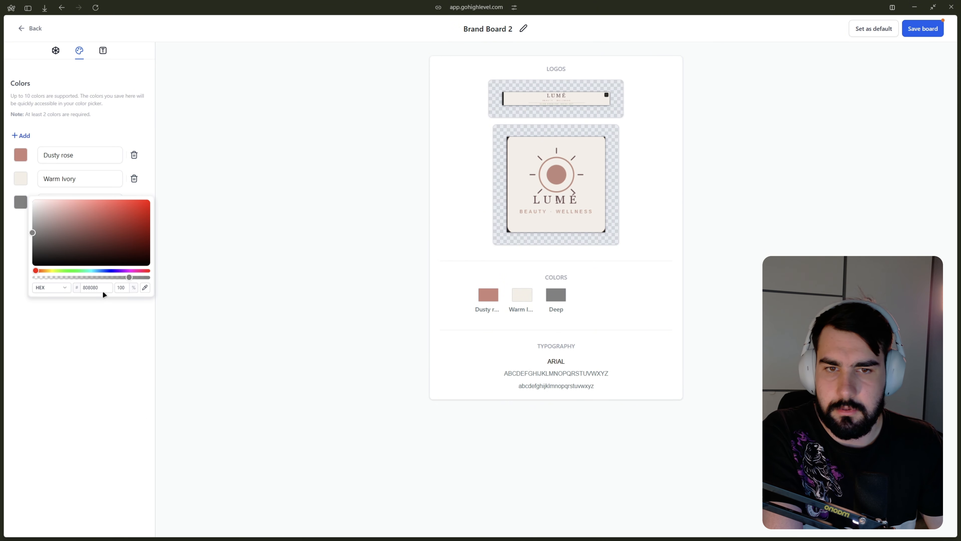
double_click(101, 289)
key(ctrl+v)
click(131, 342)
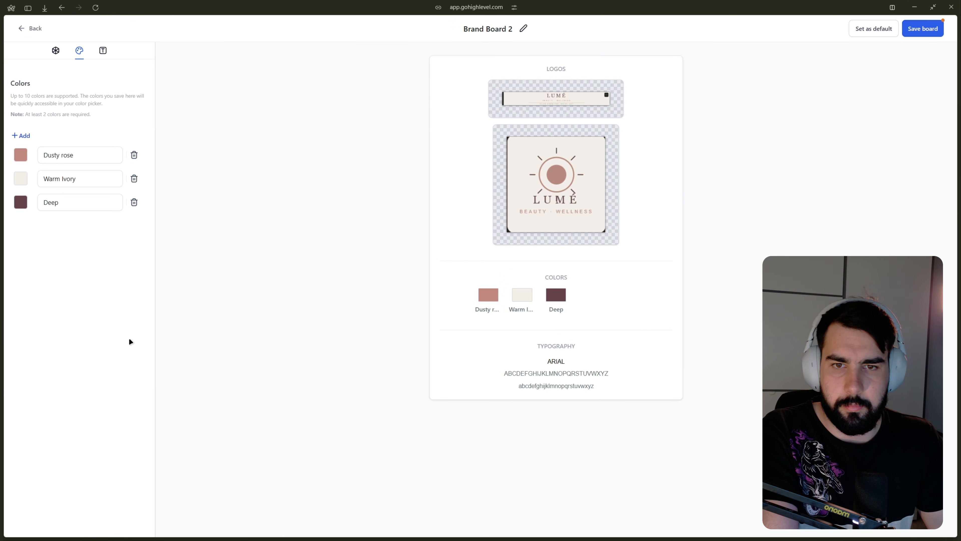
Step: Add a fourth brand color named Green with hex value 8FAF8A, copied from the Sage green entry in the Claude chat
key(ctrl+Tab)
double_click(394, 154)
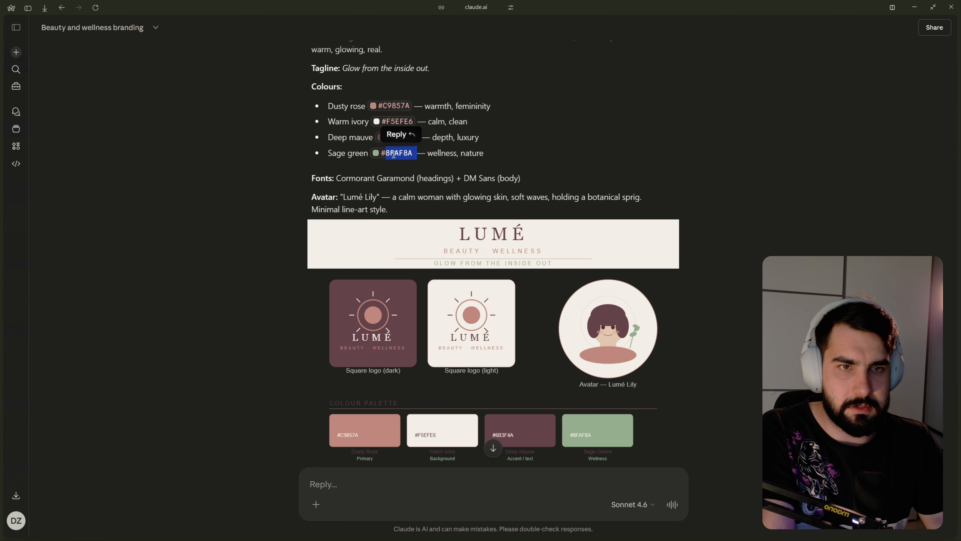
key(ctrl+Tab)
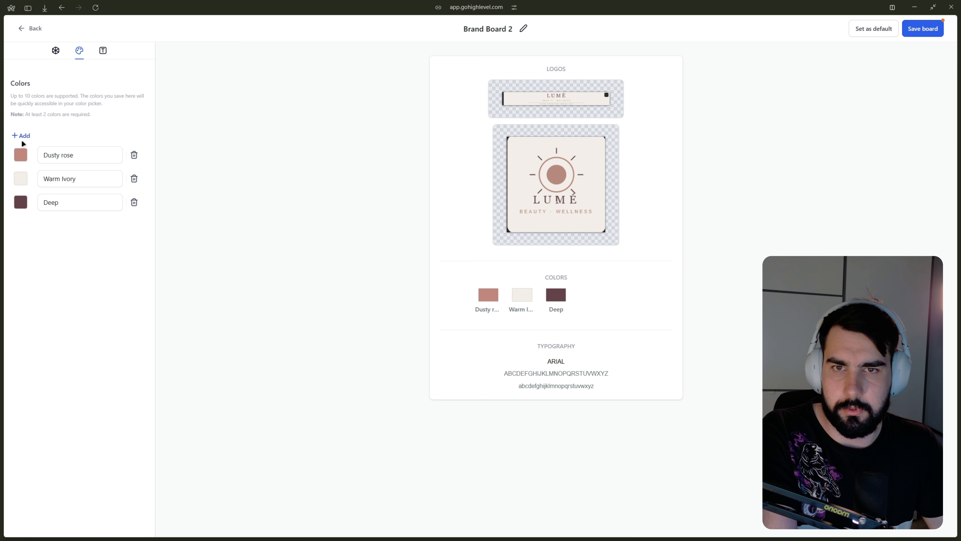
double_click(54, 224)
text(Ge)
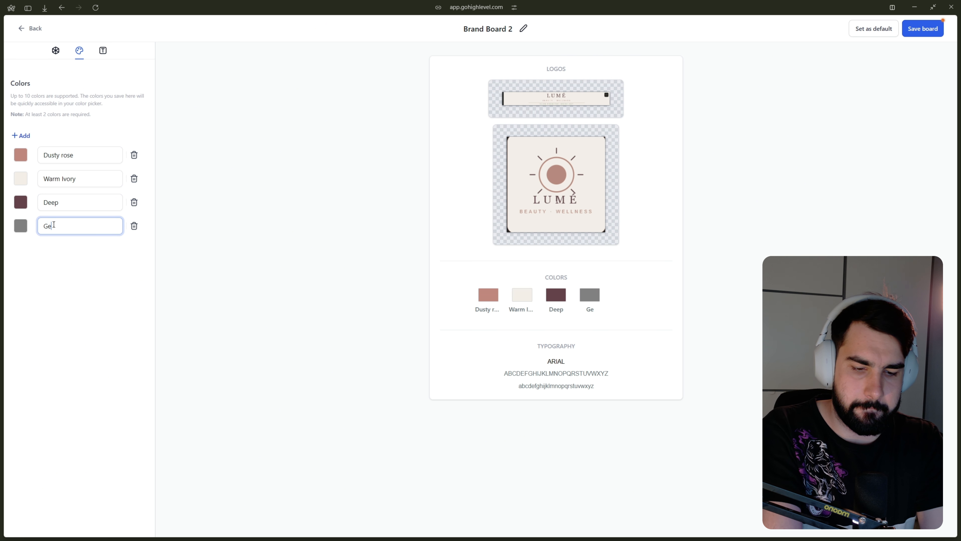
click(20, 226)
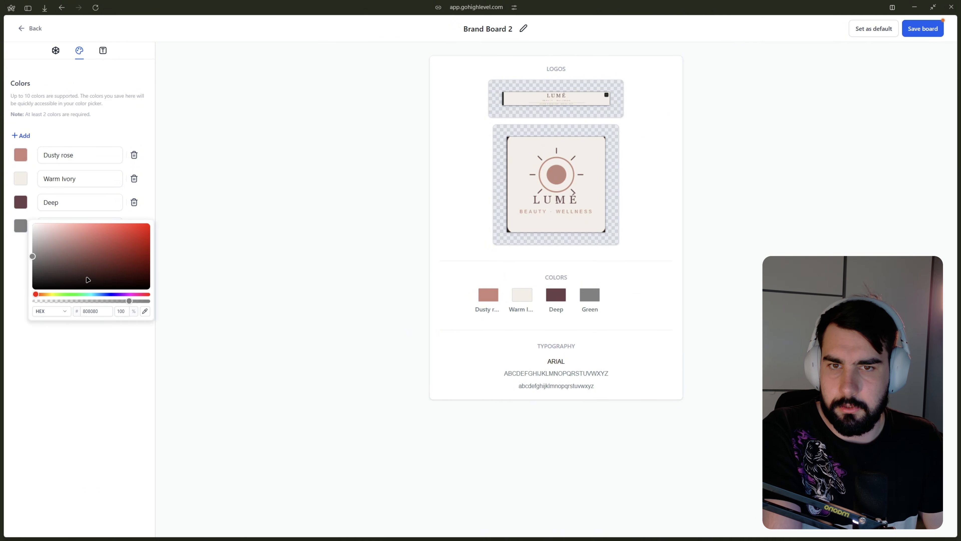
click(90, 308)
key(ctrl+a)
key(ctrl+v)
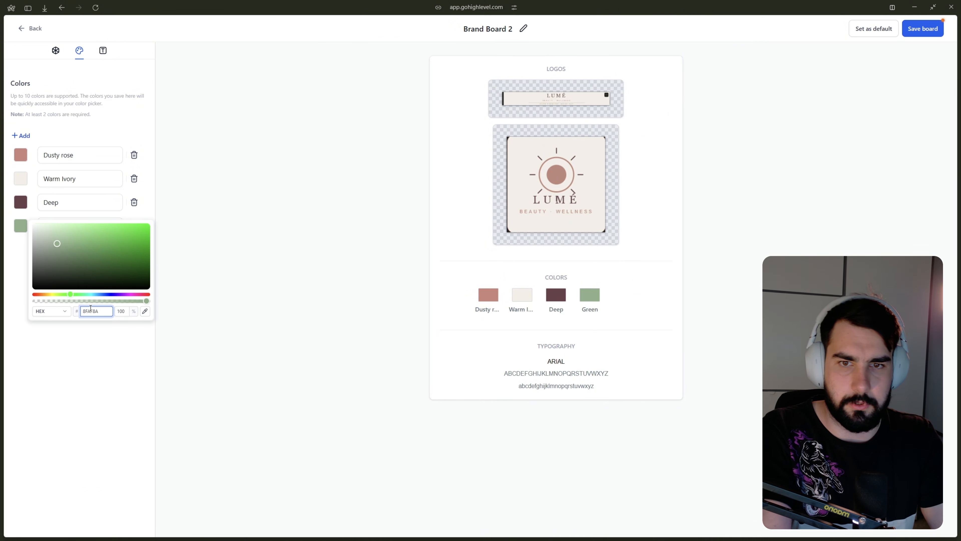
click(99, 418)
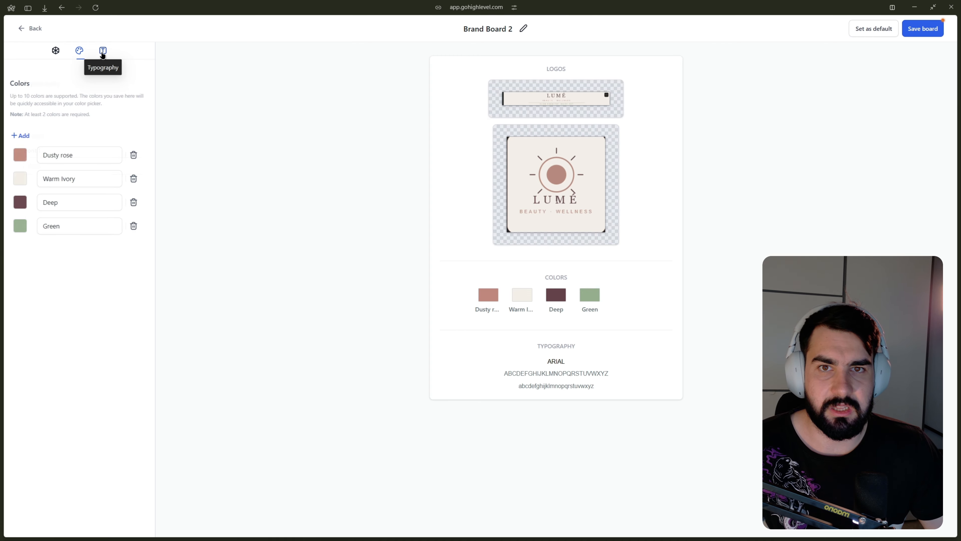
Step: Set the board's Font 1 to Cormorant Garamond, copying the heading font name from the Claude chat
click(102, 53)
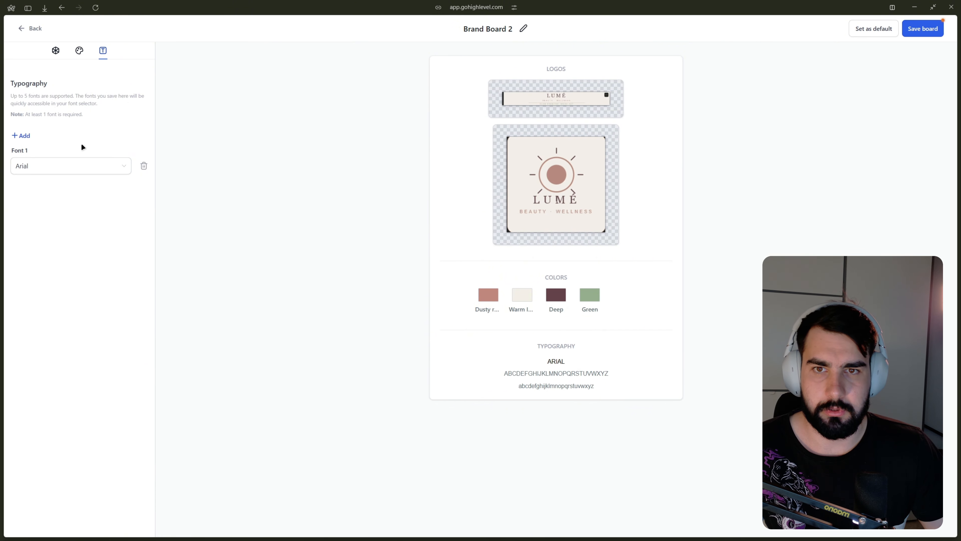
key(ctrl+Tab)
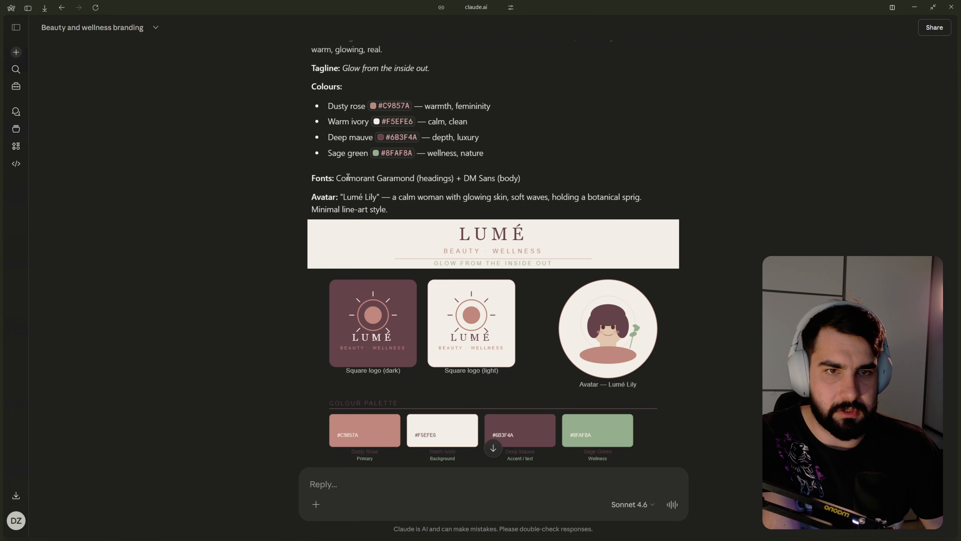
drag(336, 179, 413, 181)
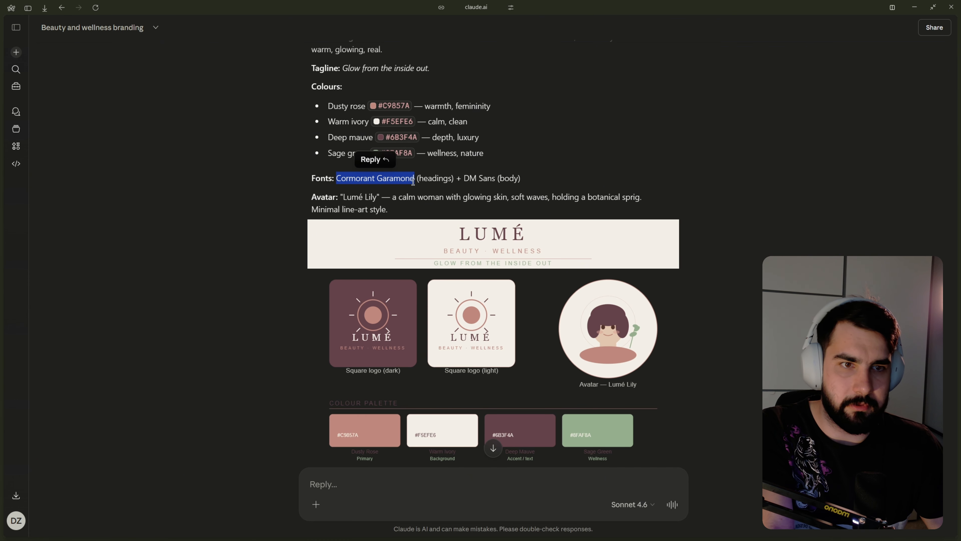
key(ctrl+c)
key(ctrl+Tab)
click(77, 167)
key(ctrl+v)
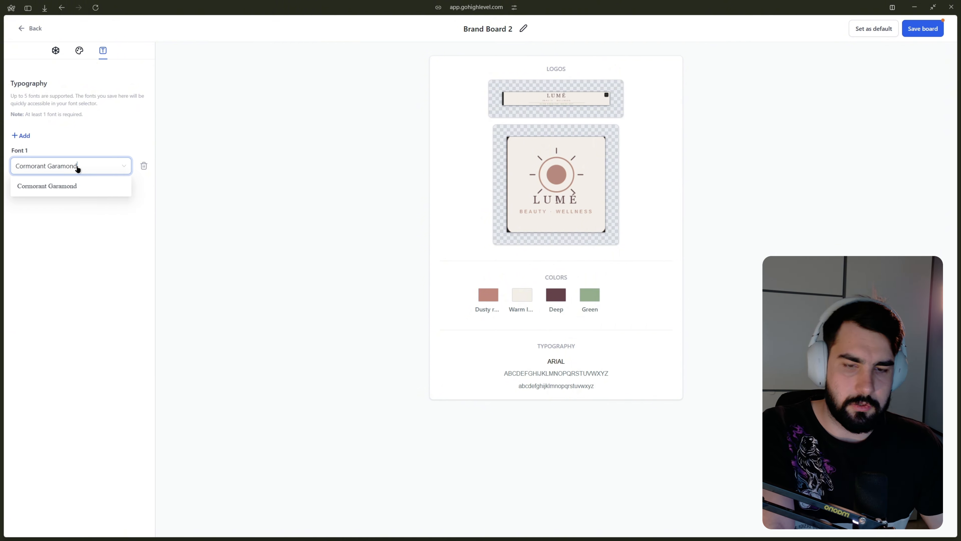
click(75, 186)
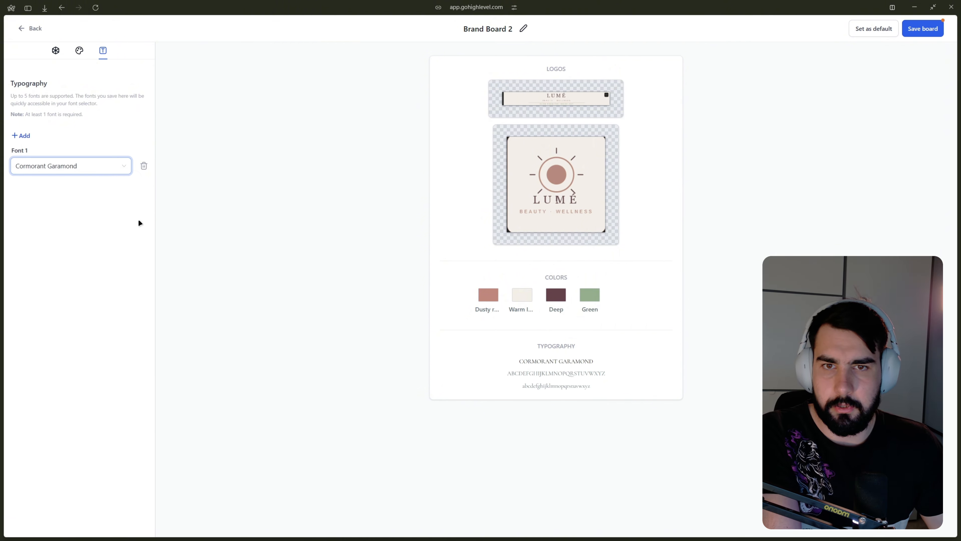
Step: Add a second font to the board and set it to DM Sans, the body font named in the Claude chat
click(22, 135)
key(ctrl+Tab)
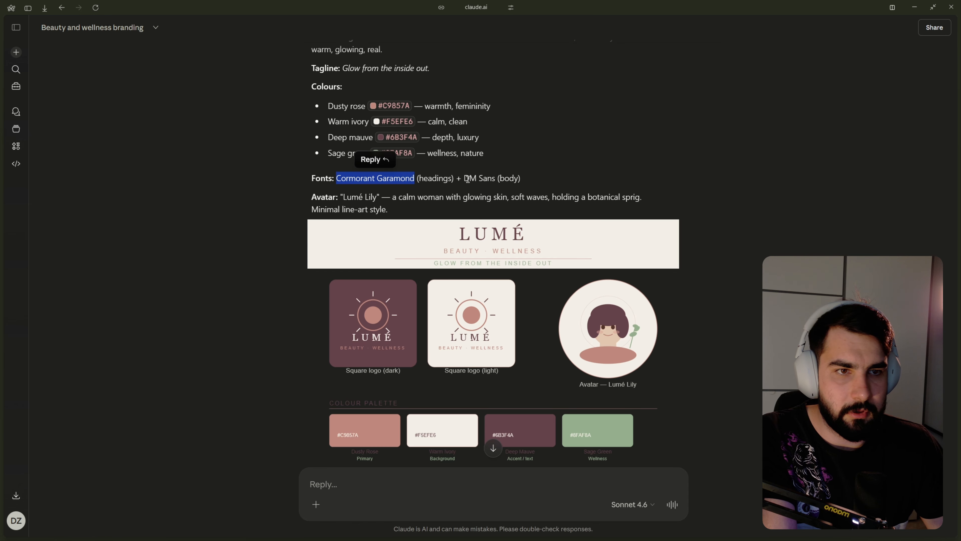
drag(464, 179, 493, 179)
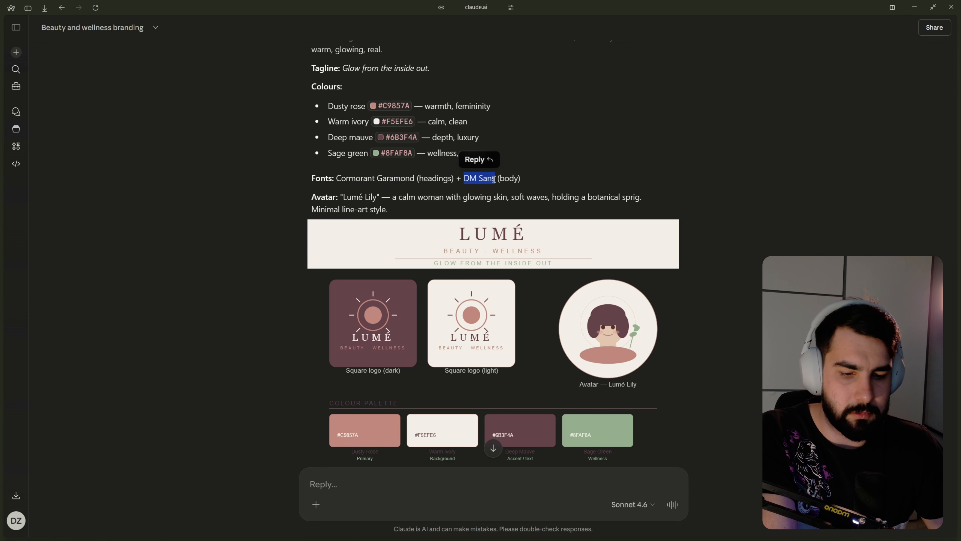
key(ctrl+Tab)
click(73, 202)
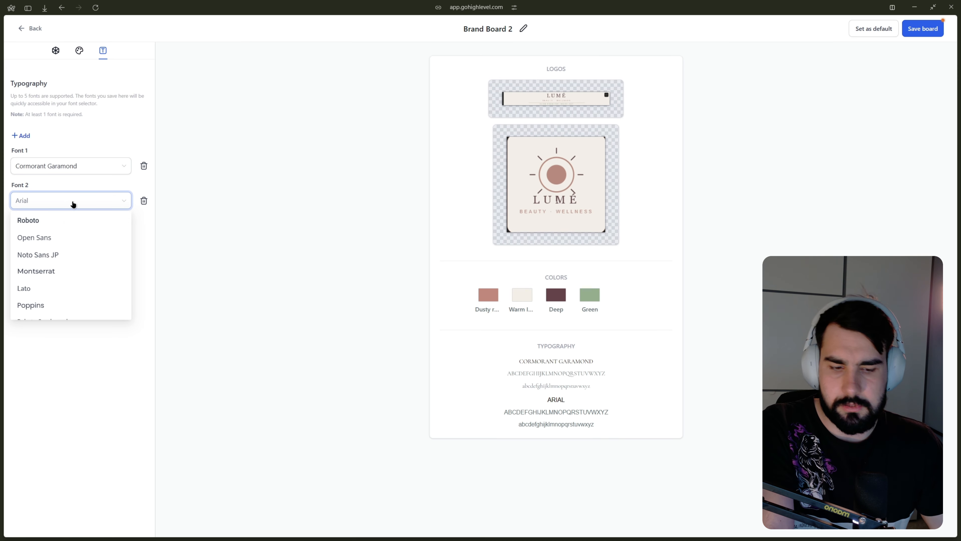
key(ctrl+v)
click(75, 290)
click(46, 207)
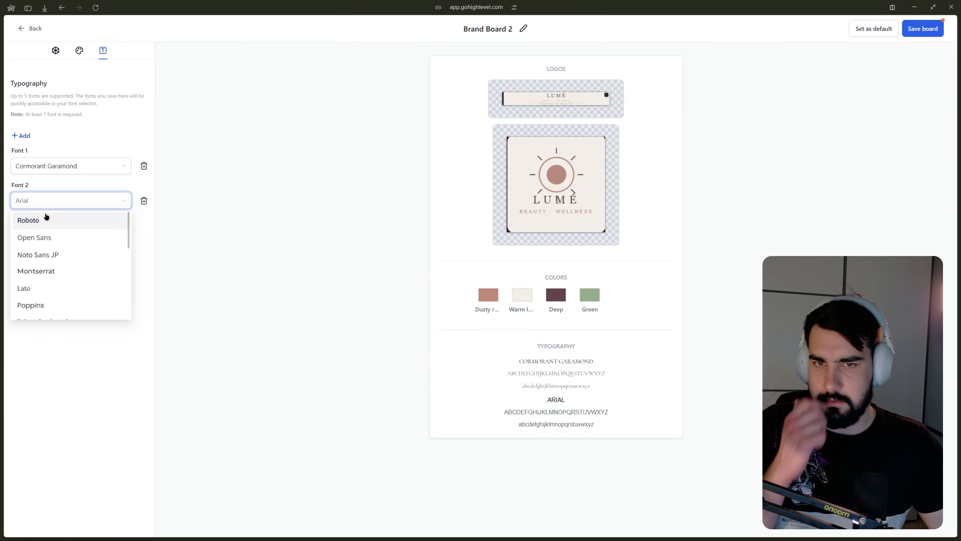
key(ctrl+v)
click(43, 219)
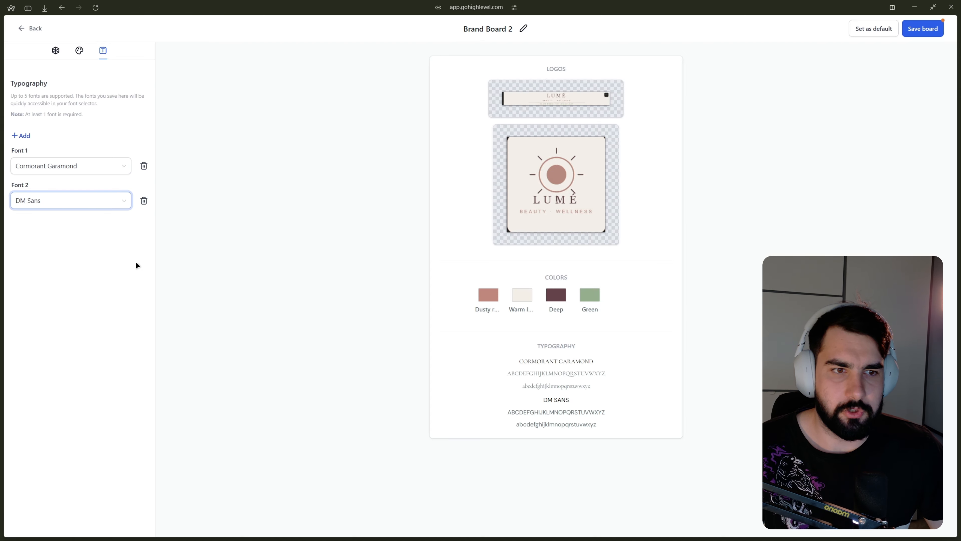
Step: Save Brand Board 2 and return to the Brand Boards list
click(925, 32)
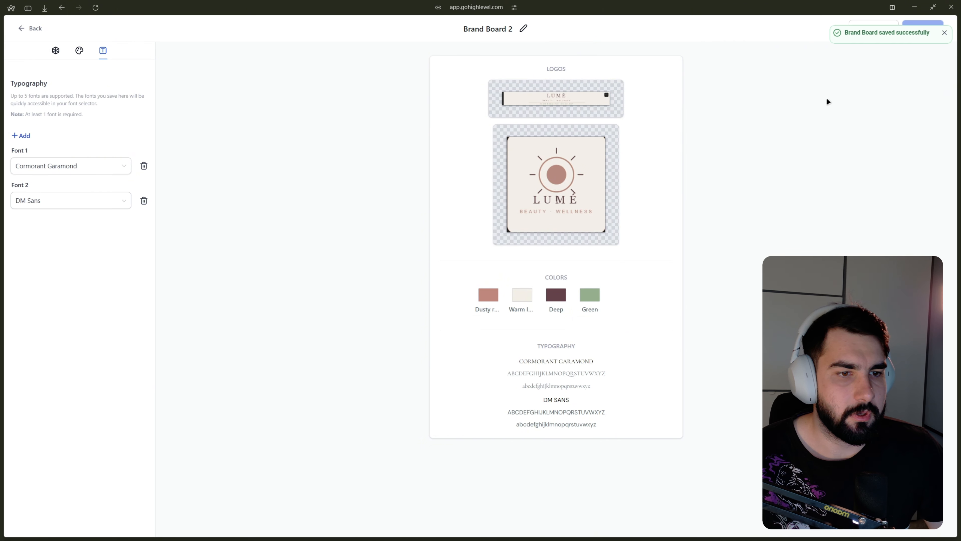
click(945, 34)
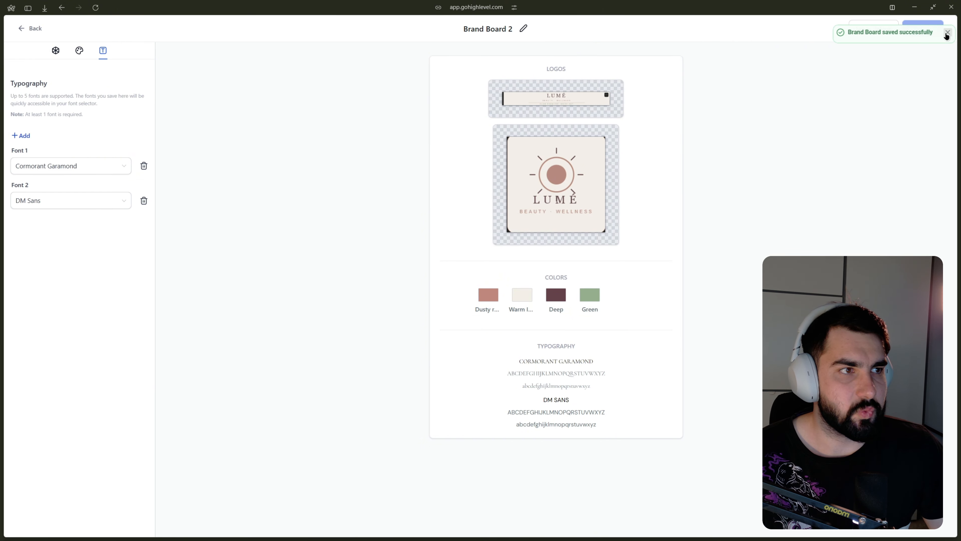
click(20, 31)
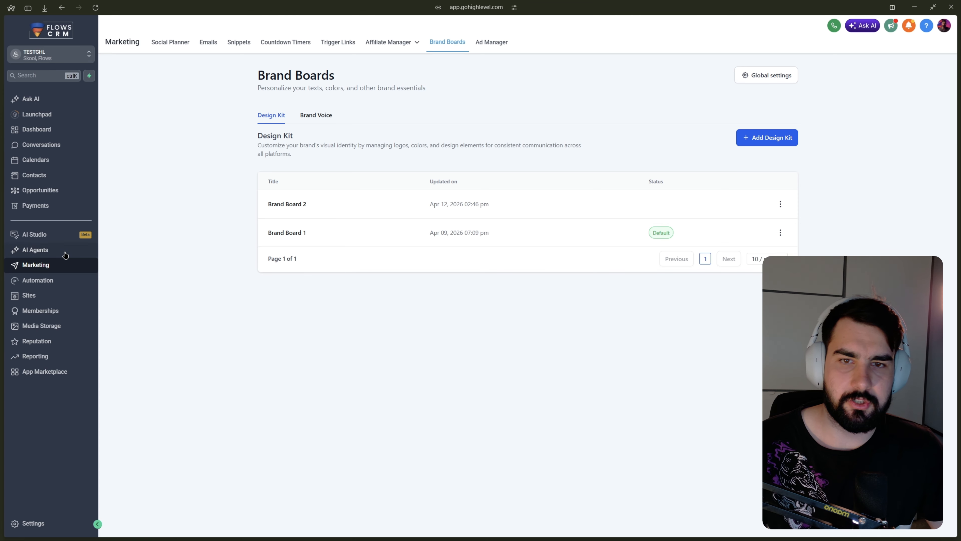
Step: Open the draft email campaign "Untitled campaign name" from the marketing email campaigns
click(58, 270)
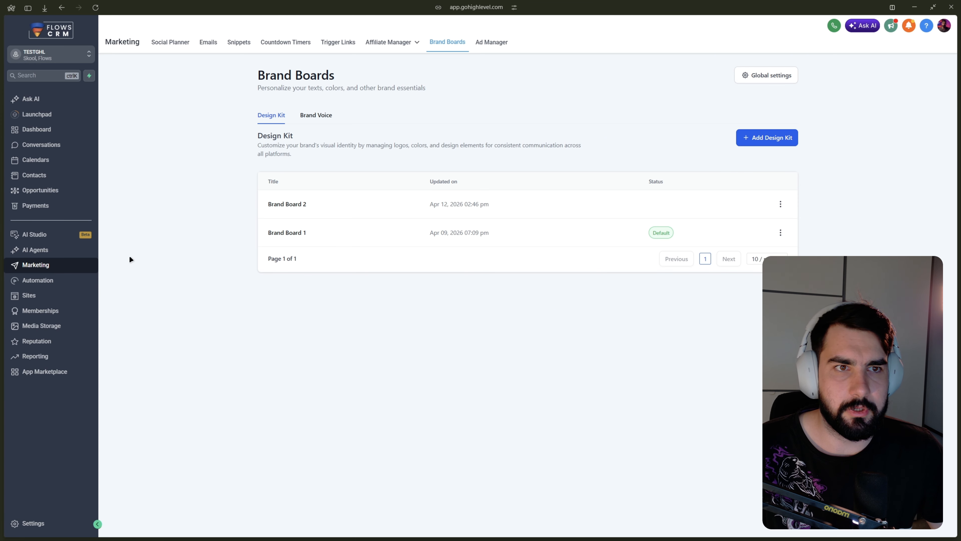
click(209, 45)
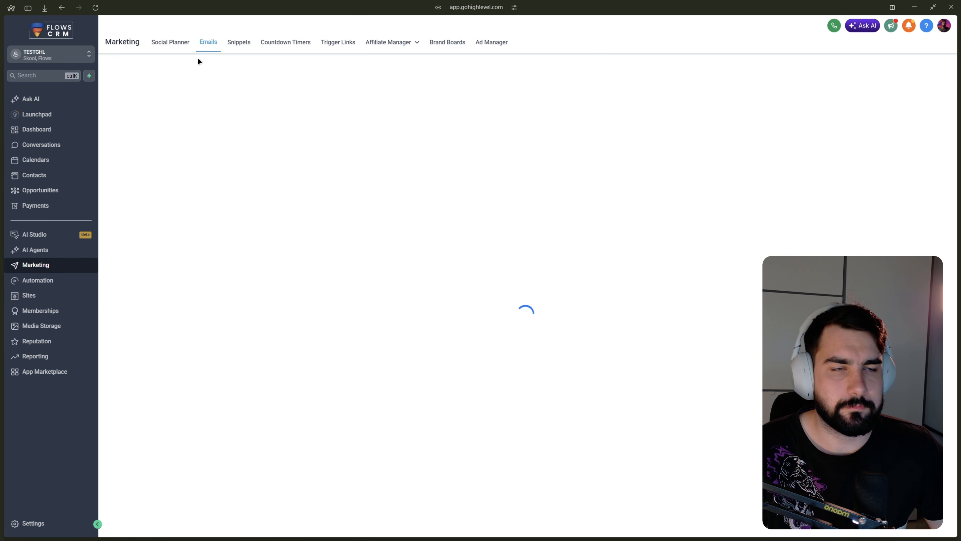
click(333, 108)
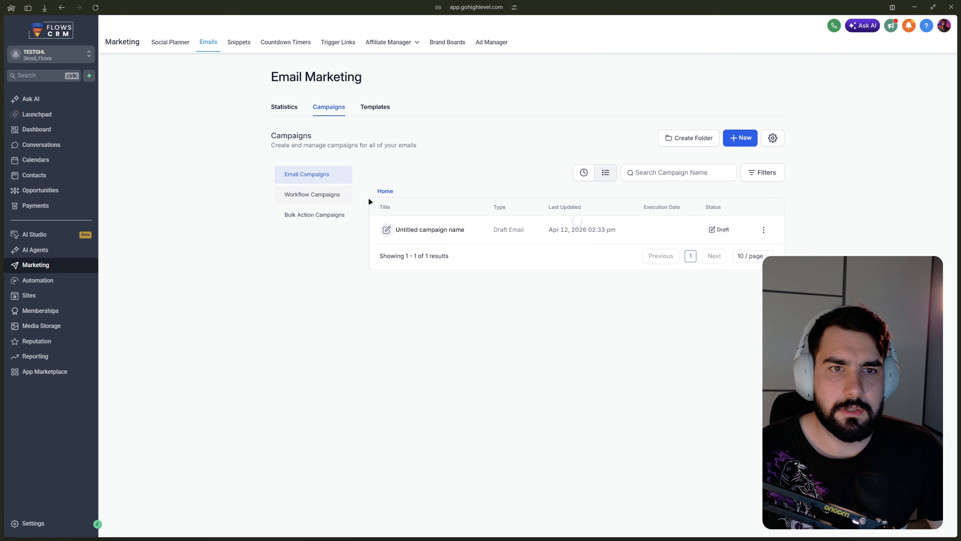
click(428, 227)
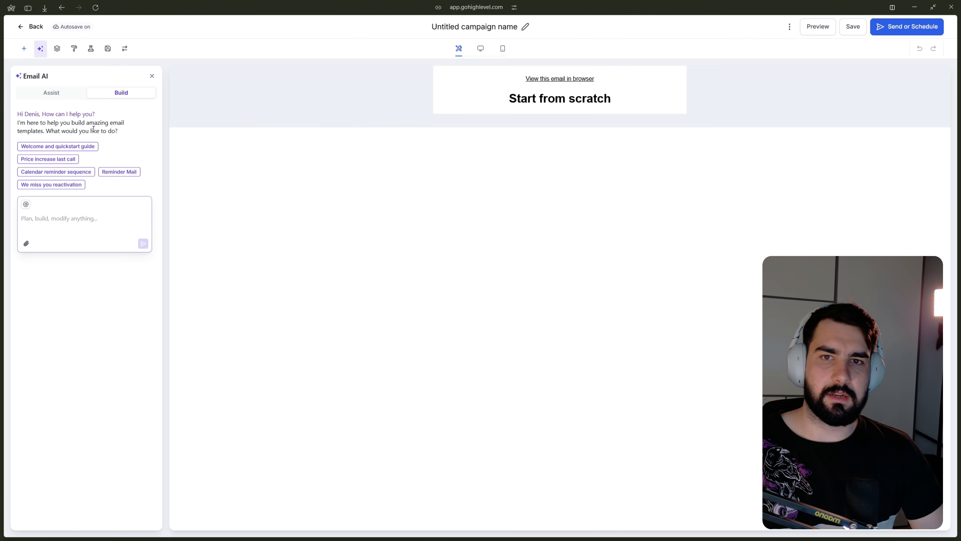
Step: In the Email AI assistant, apply the non-default New Brand Voice and the Brand Board 2 design kit
click(53, 94)
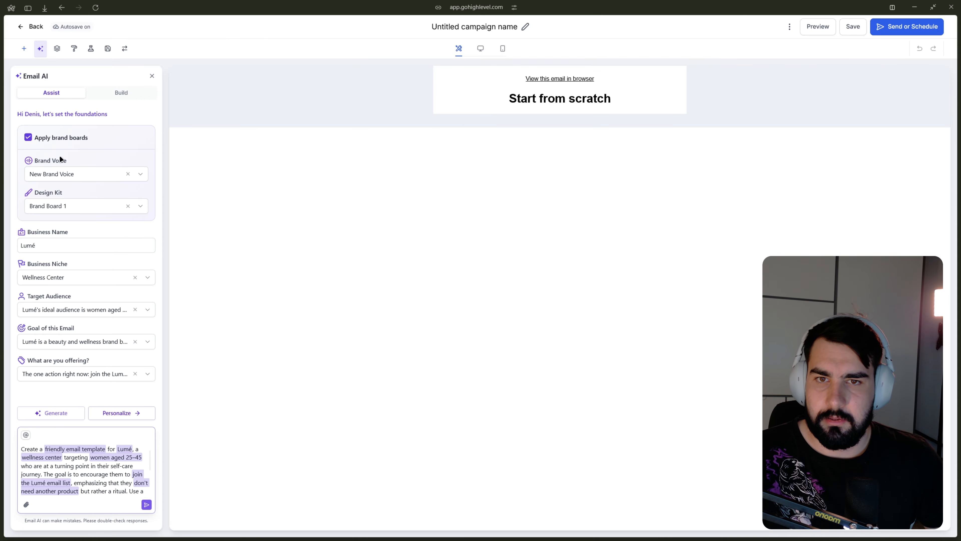
click(81, 174)
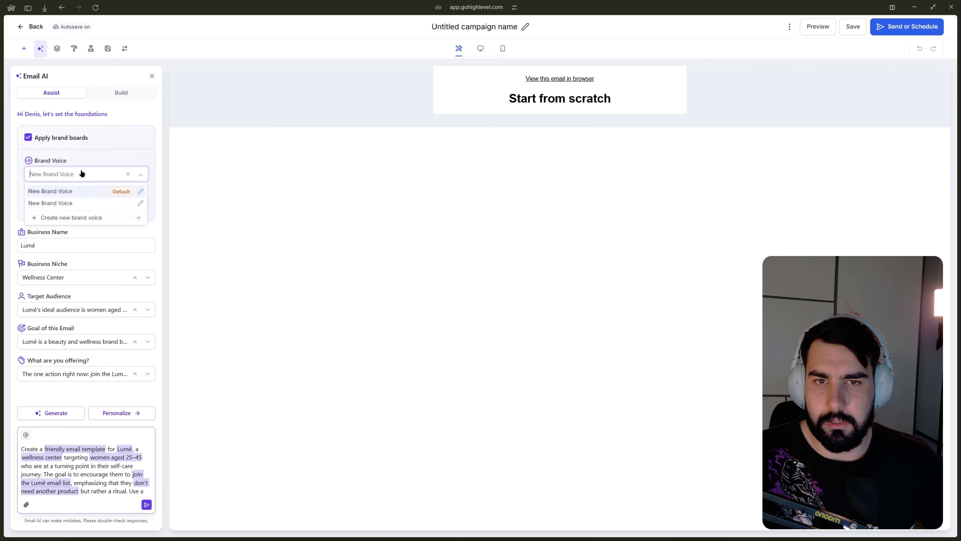
click(53, 203)
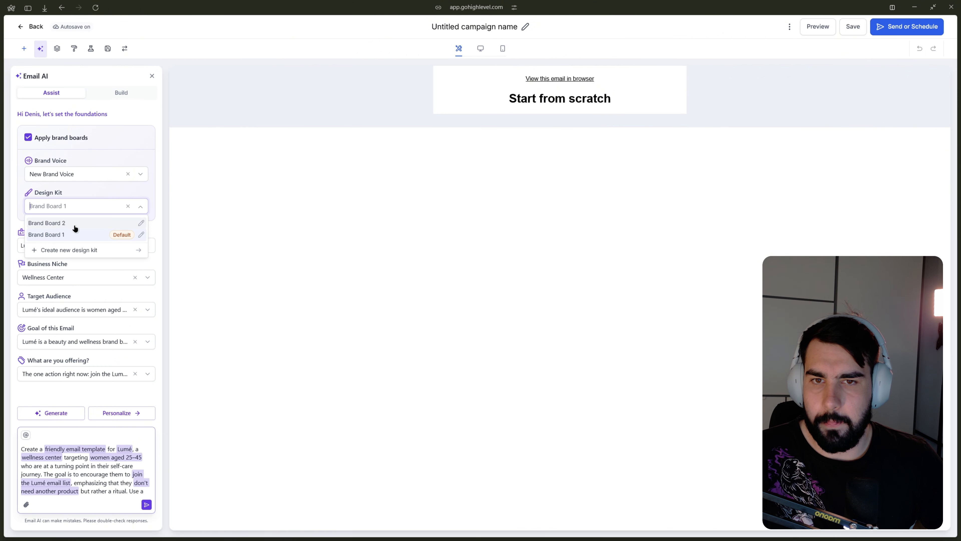
click(135, 223)
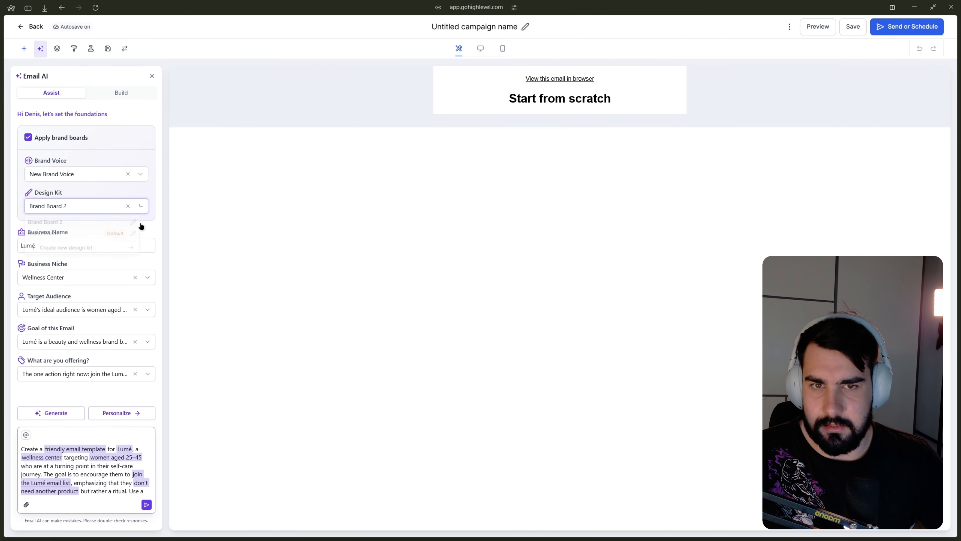
click(97, 207)
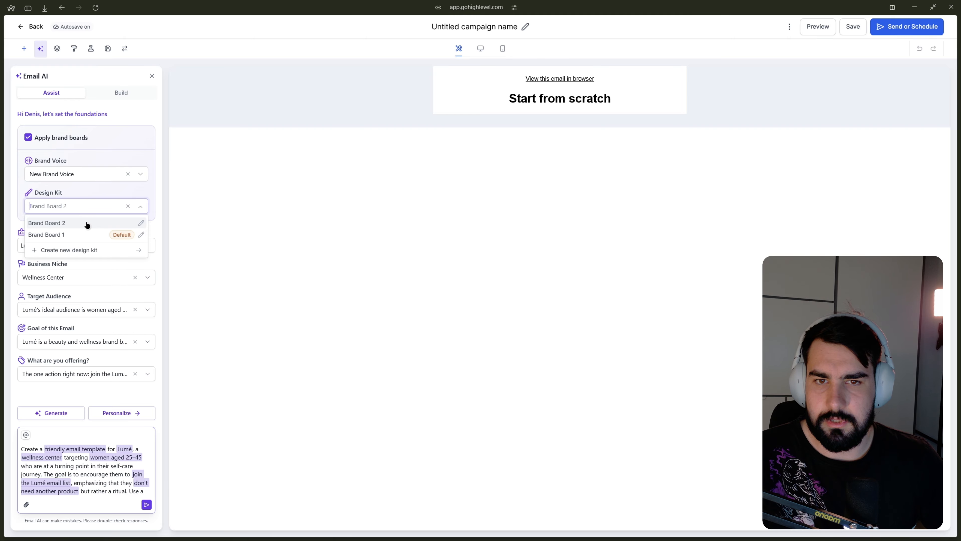
click(170, 220)
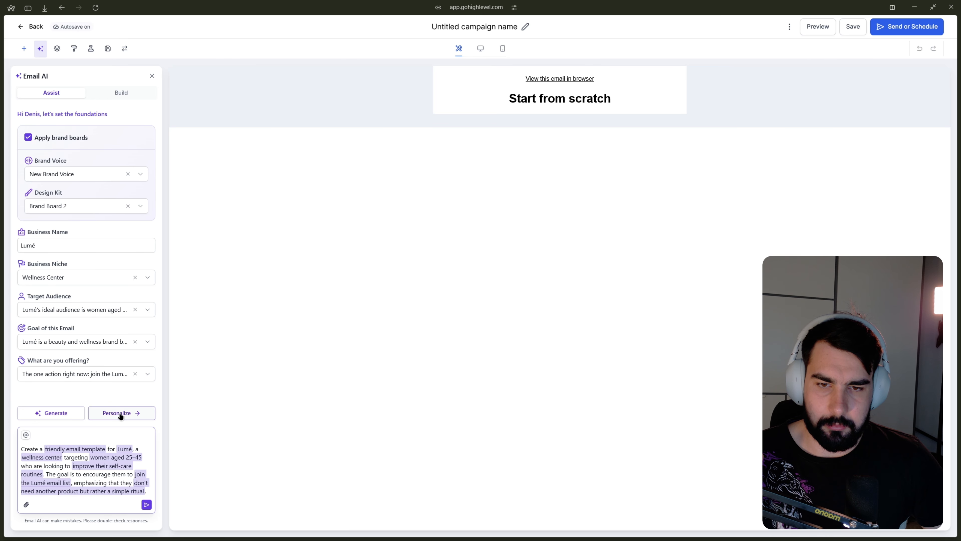
Step: Go to the email's personalization settings and set its tone to Luxury & Premium
drag(120, 474, 72, 474)
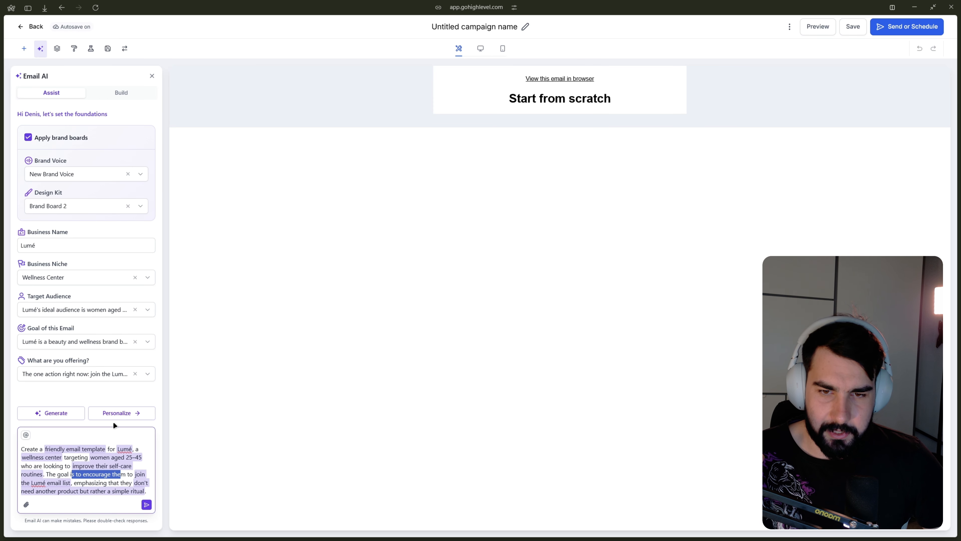
click(115, 414)
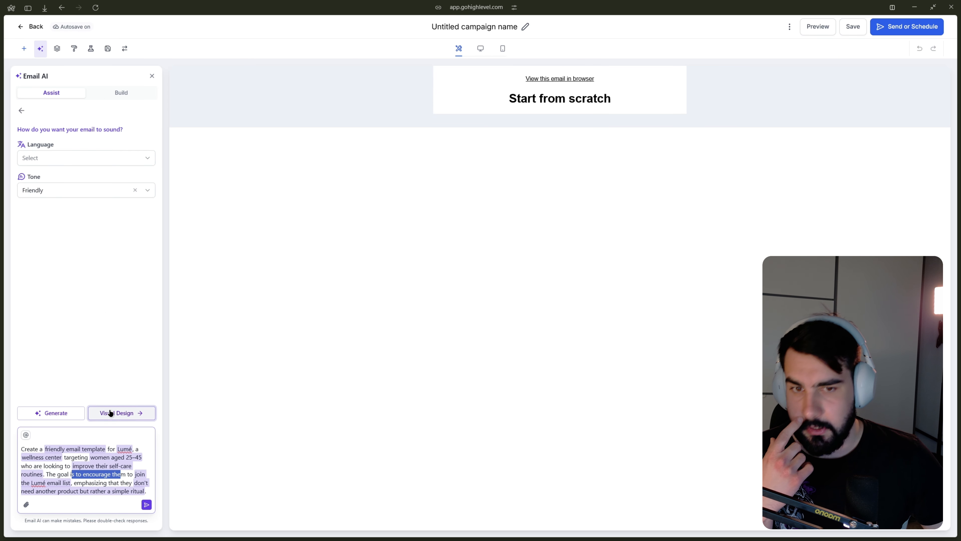
click(75, 162)
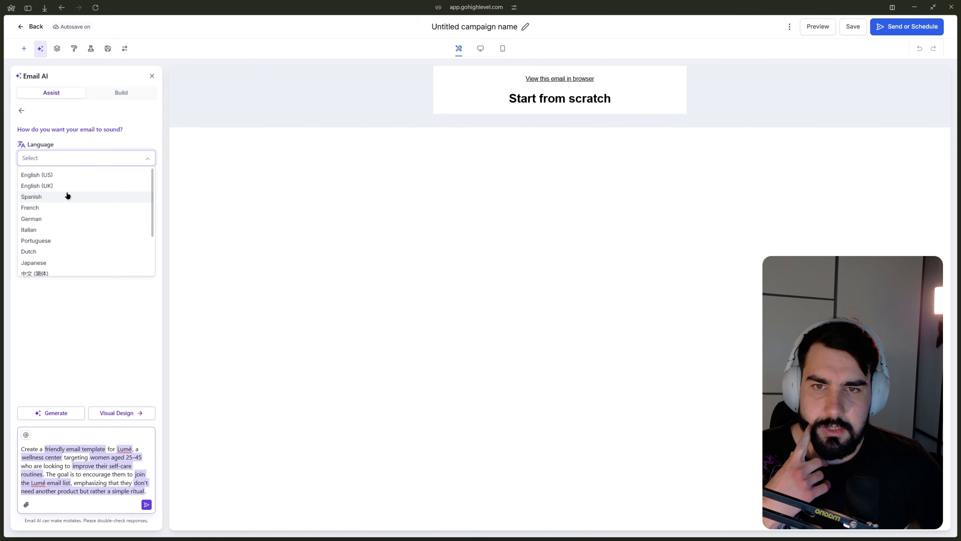
scroll(66, 228, down, 3)
click(65, 314)
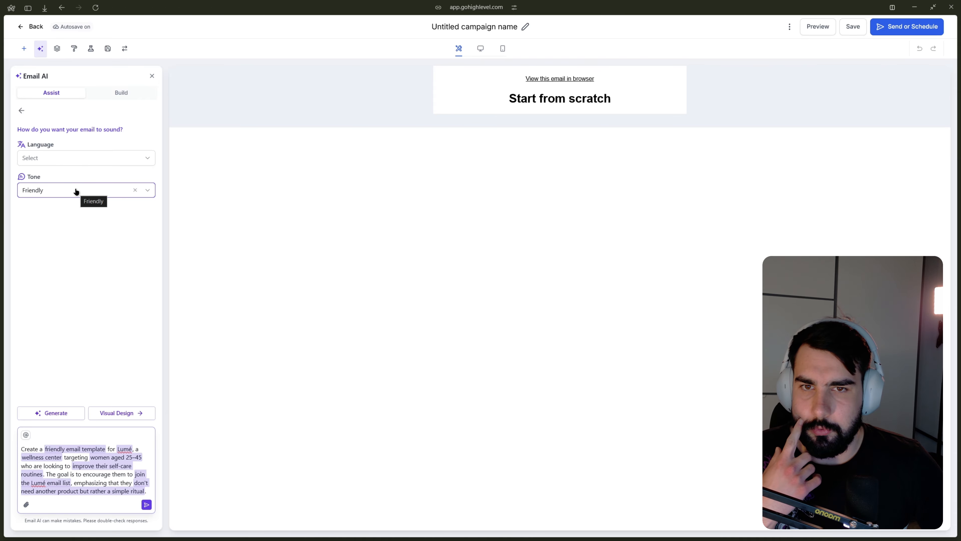
click(75, 189)
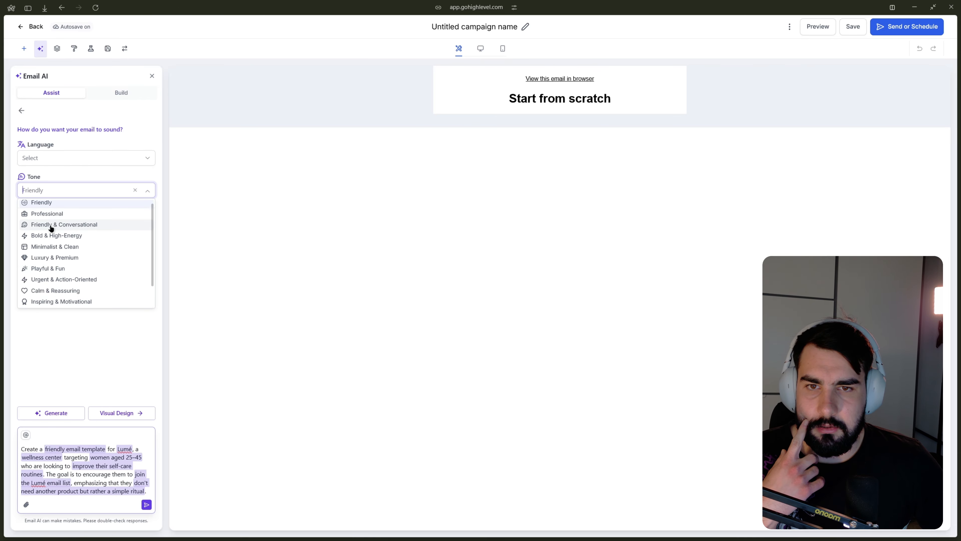
scroll(71, 275, down, 2)
scroll(58, 280, up, 1)
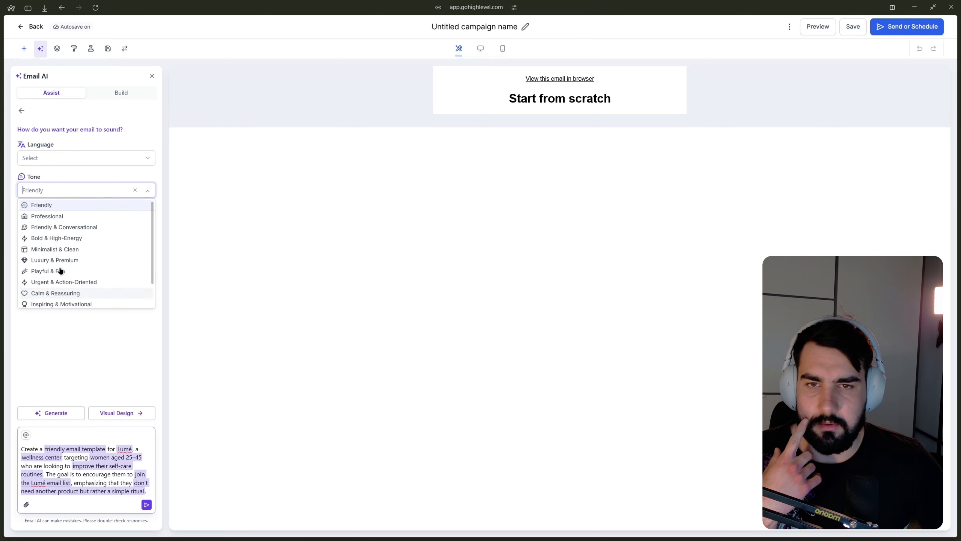
scroll(57, 263, down, 1)
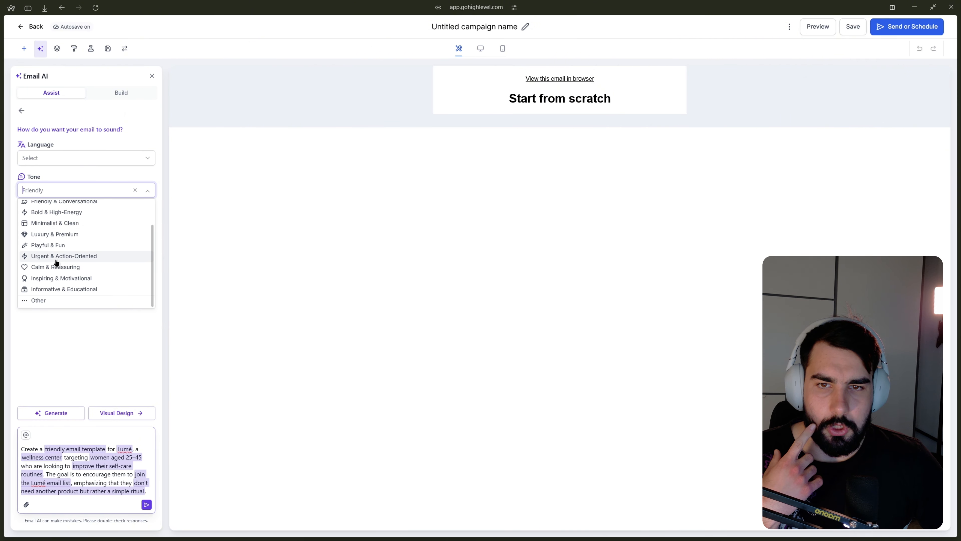
click(44, 238)
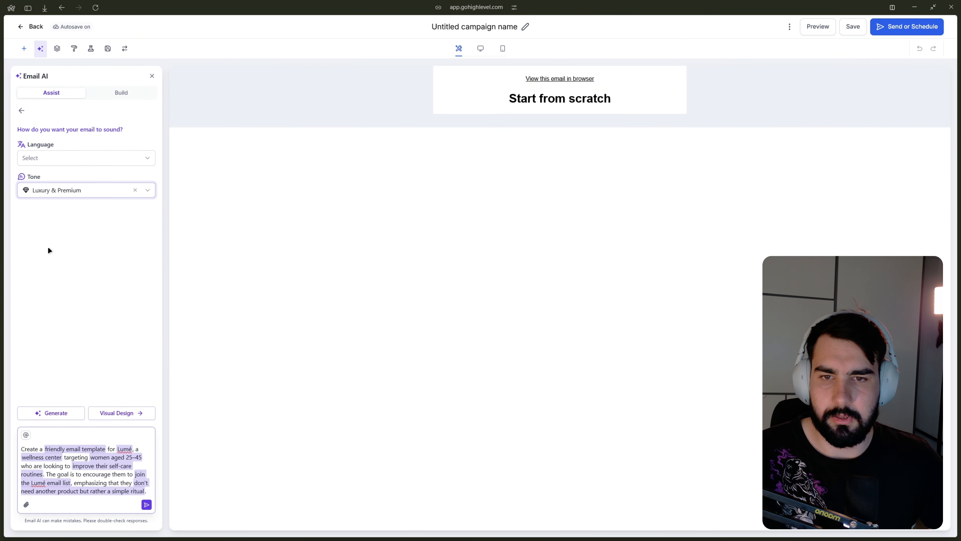
click(86, 192)
click(44, 300)
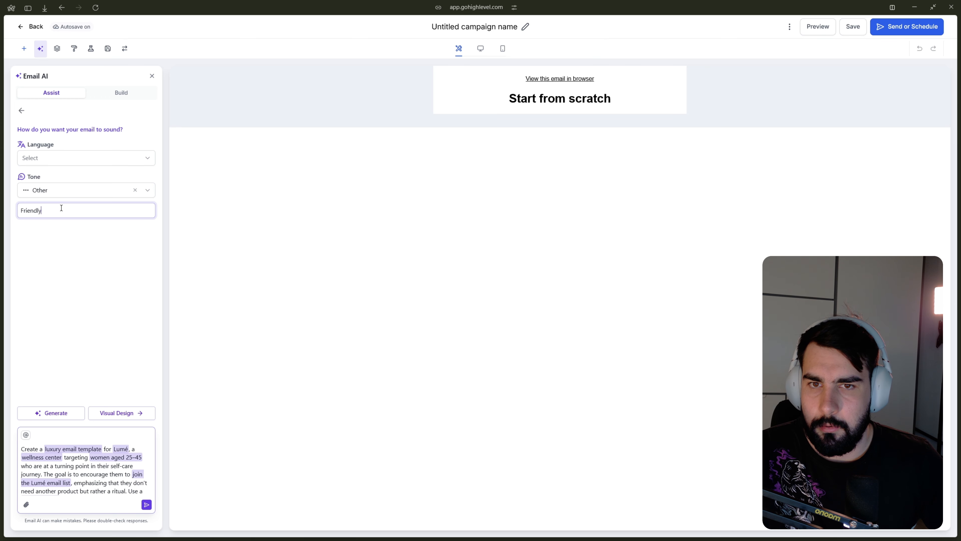
click(68, 190)
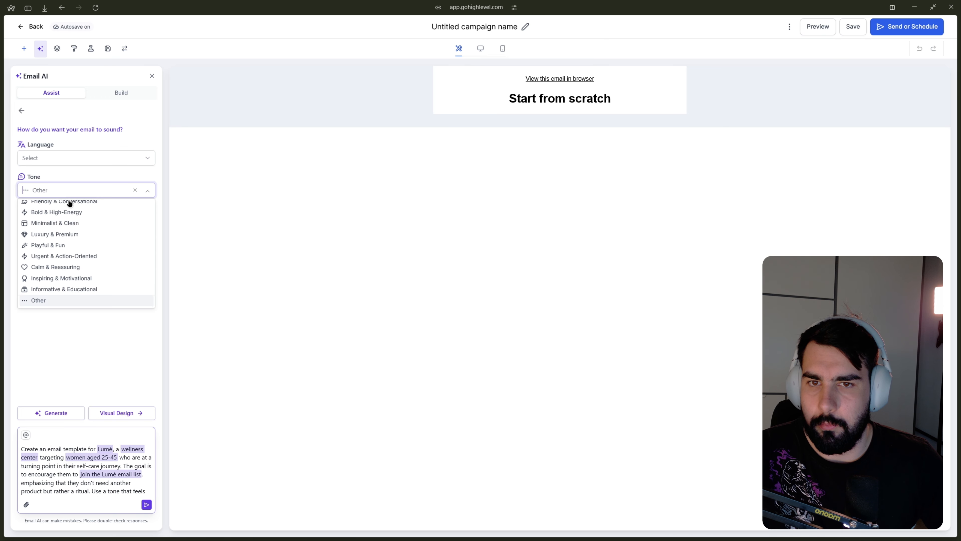
click(53, 235)
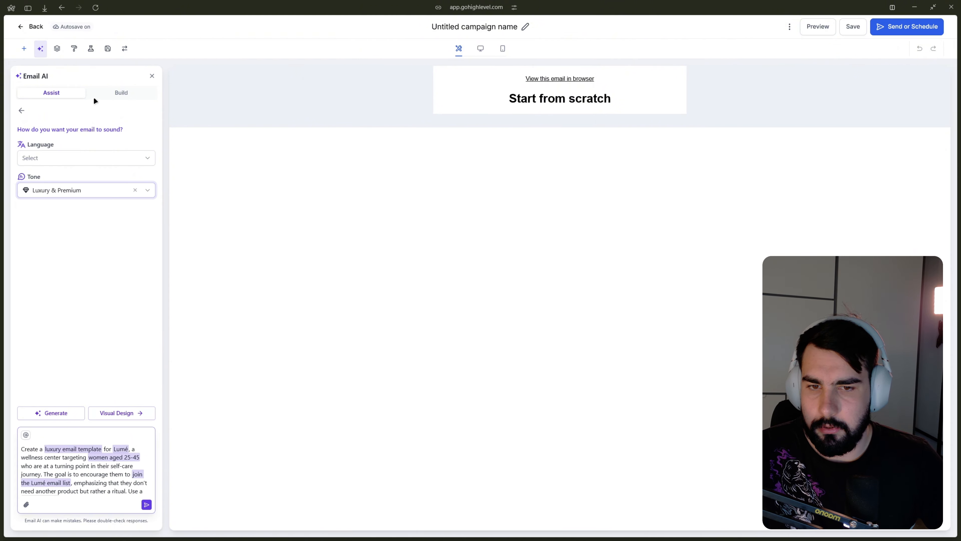
Step: Review the email prompt, checking its audience, goal, tone, color palette, fonts and call to action
click(112, 93)
click(53, 93)
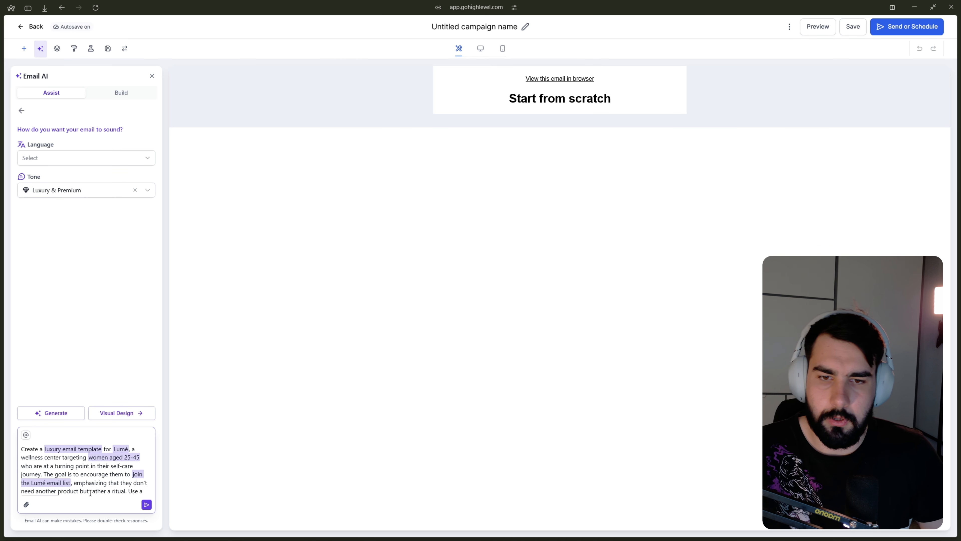
scroll(74, 474, down, 5)
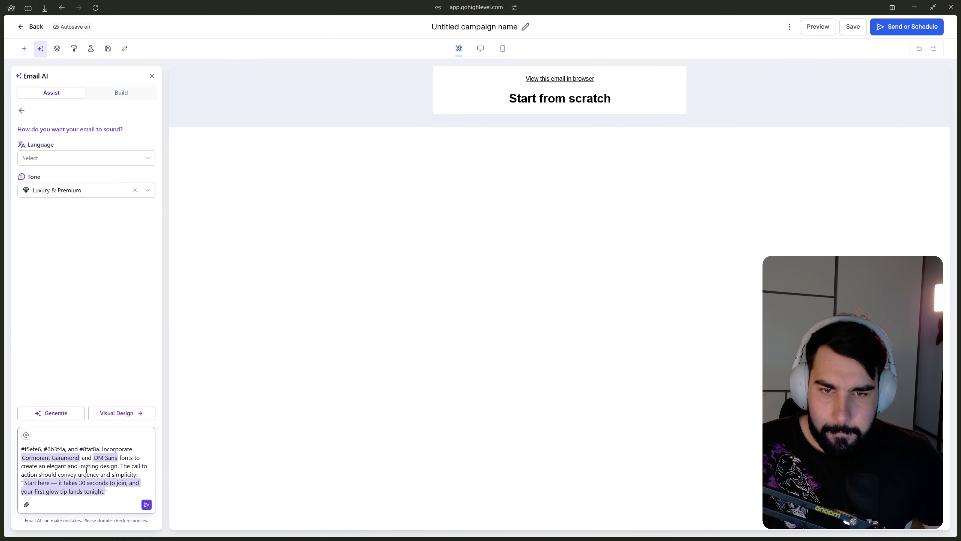
scroll(81, 478, up, 5)
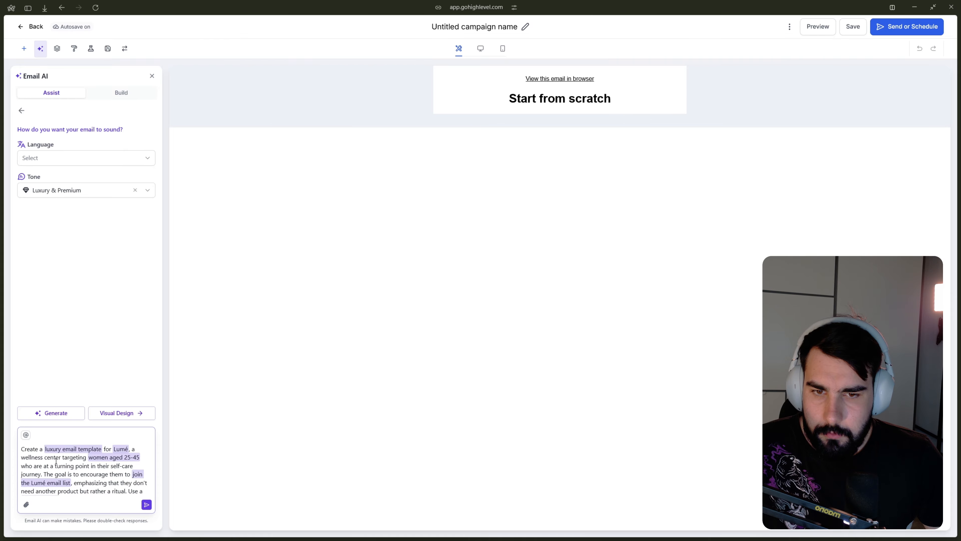
scroll(56, 460, down, 3)
scroll(58, 463, up, 3)
scroll(58, 463, down, 3)
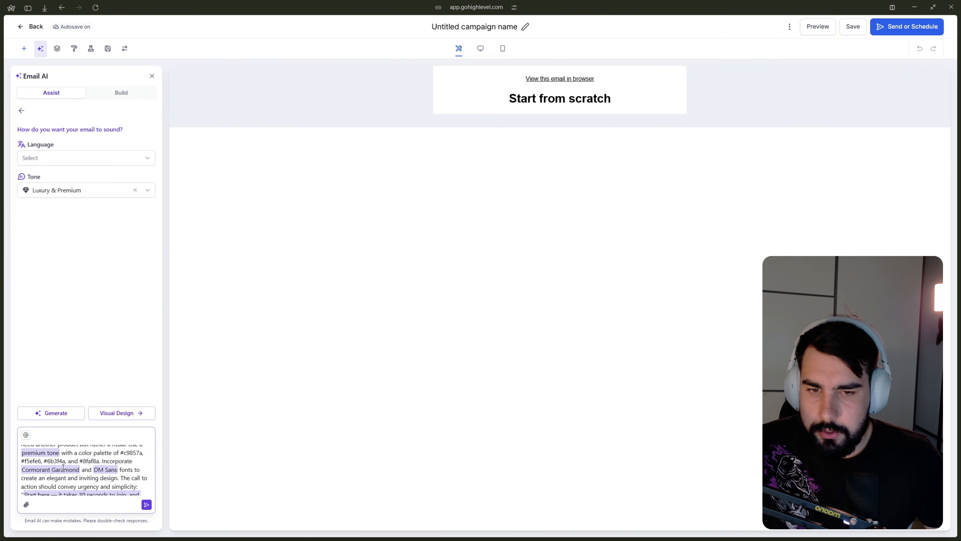
scroll(63, 467, down, 1)
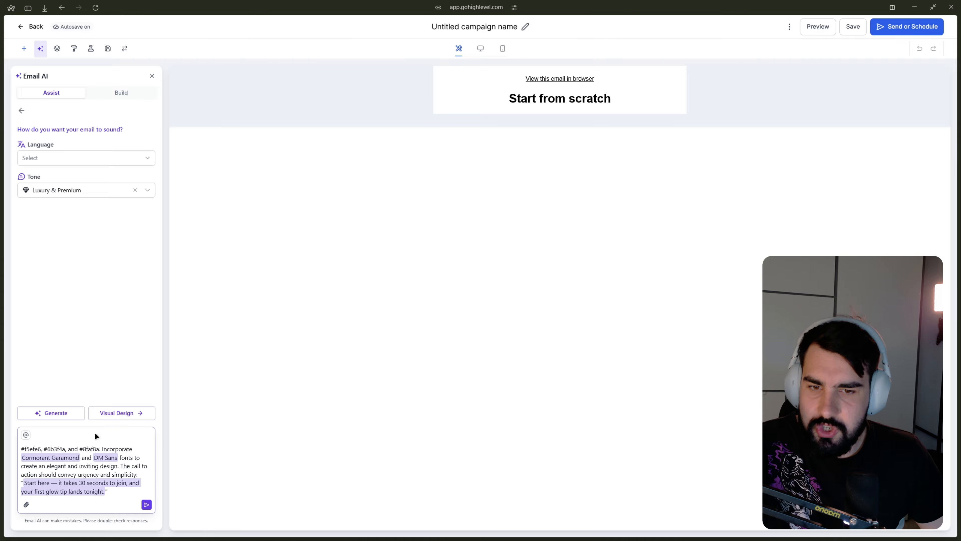
Step: Set the email's visual design to Spacious spacing and Photographic / Realistic images, and submit the prompt to generate the email
click(130, 413)
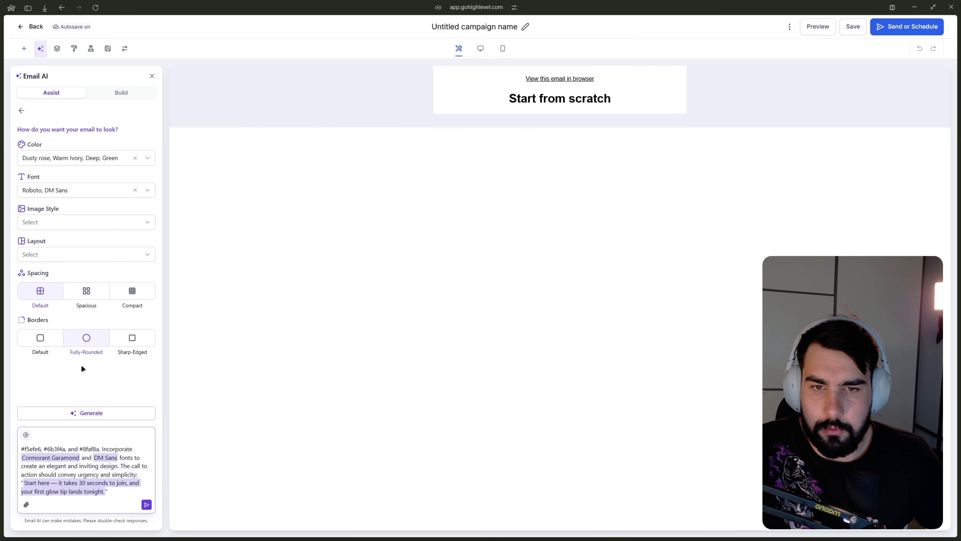
click(87, 298)
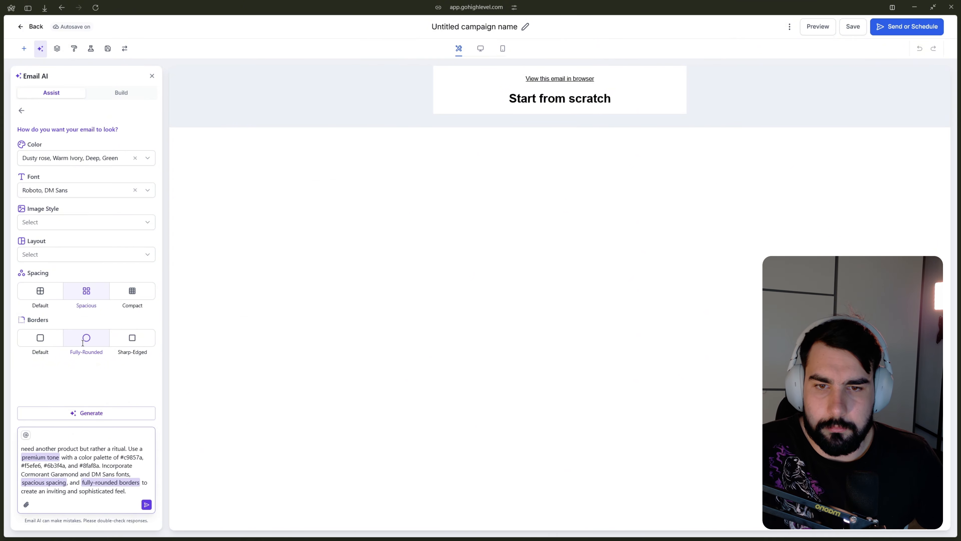
click(69, 222)
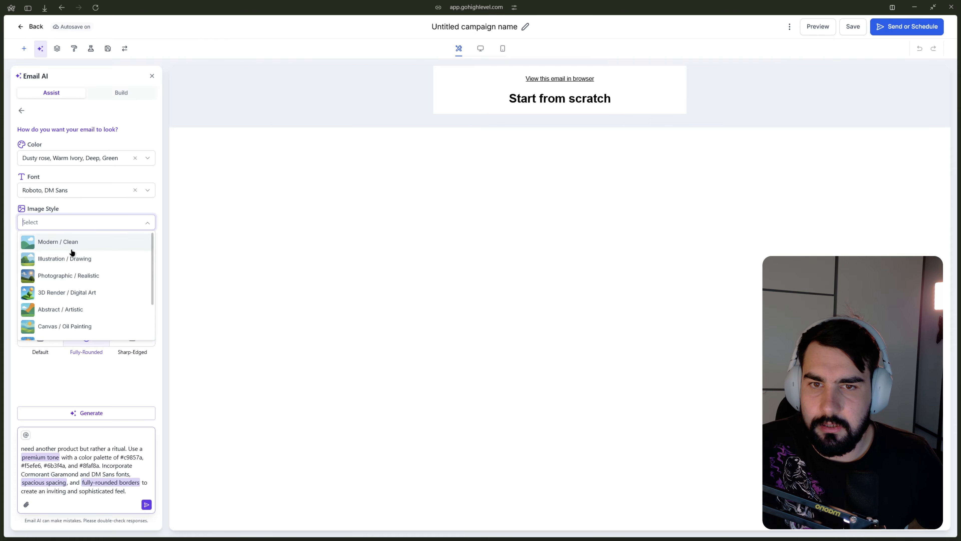
click(95, 274)
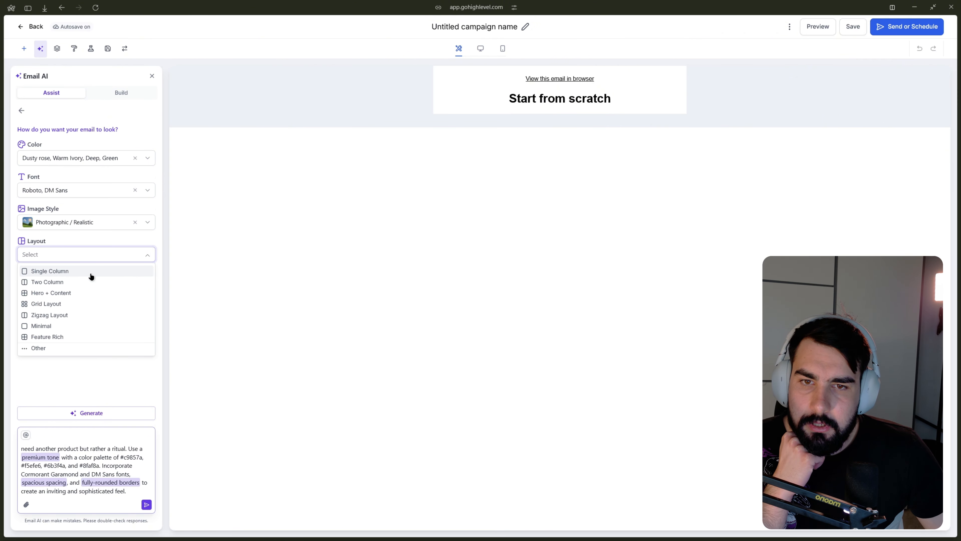
click(51, 375)
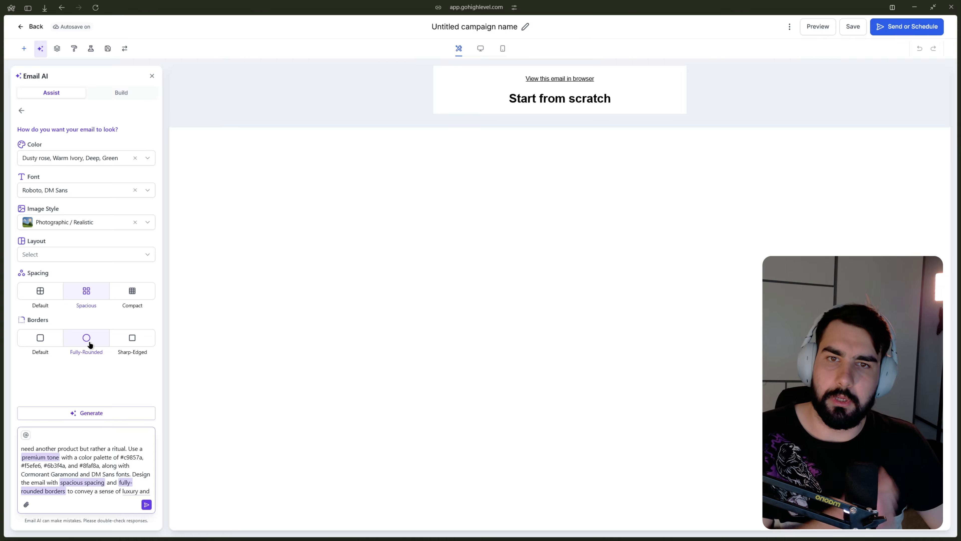
click(147, 505)
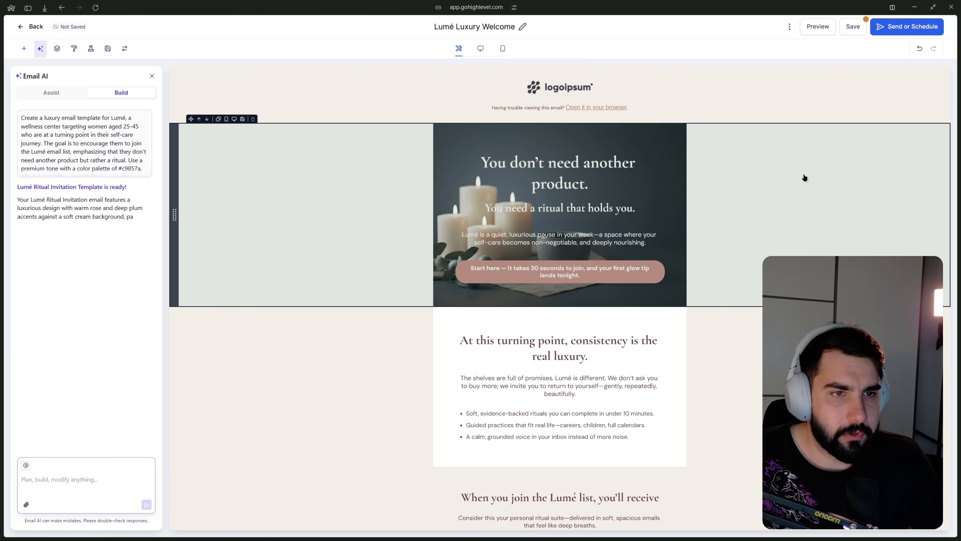
Step: Review the generated Lumé email from its hero section down to the footer
scroll(804, 175, down, 5)
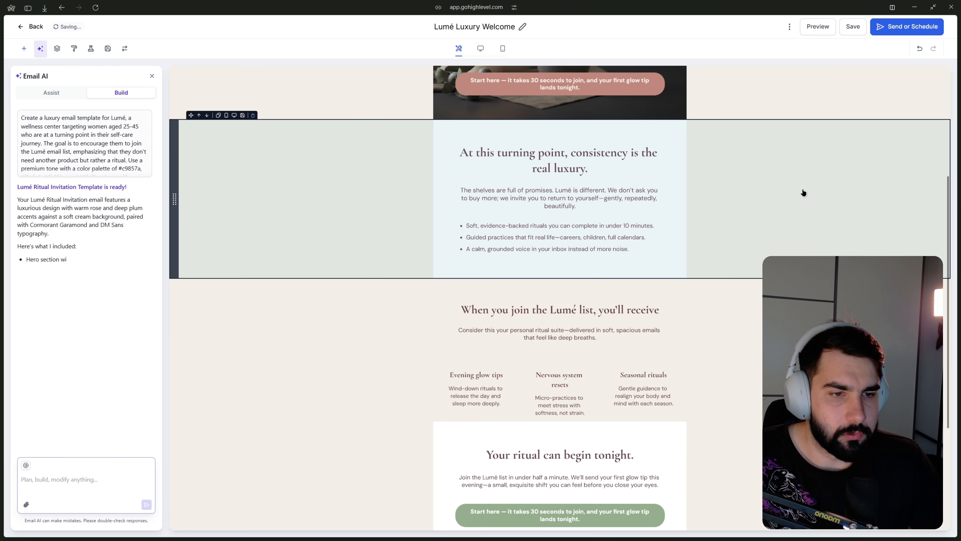
scroll(803, 192, down, 3)
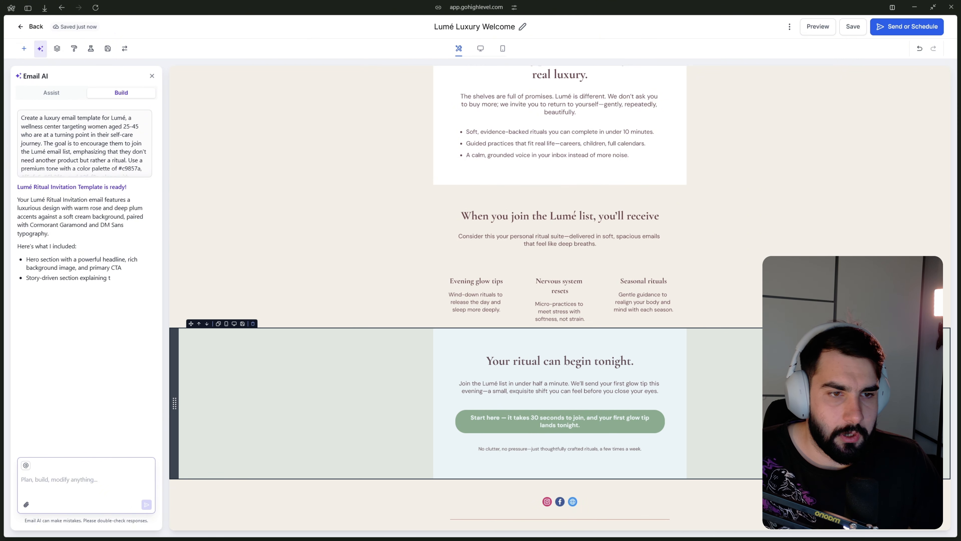
scroll(560, 435, down, 2)
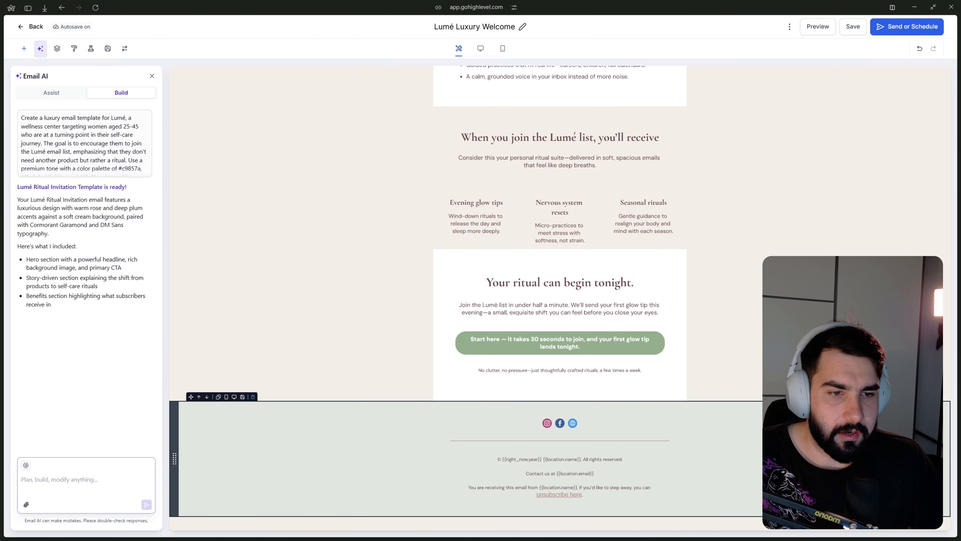
scroll(732, 345, up, 10)
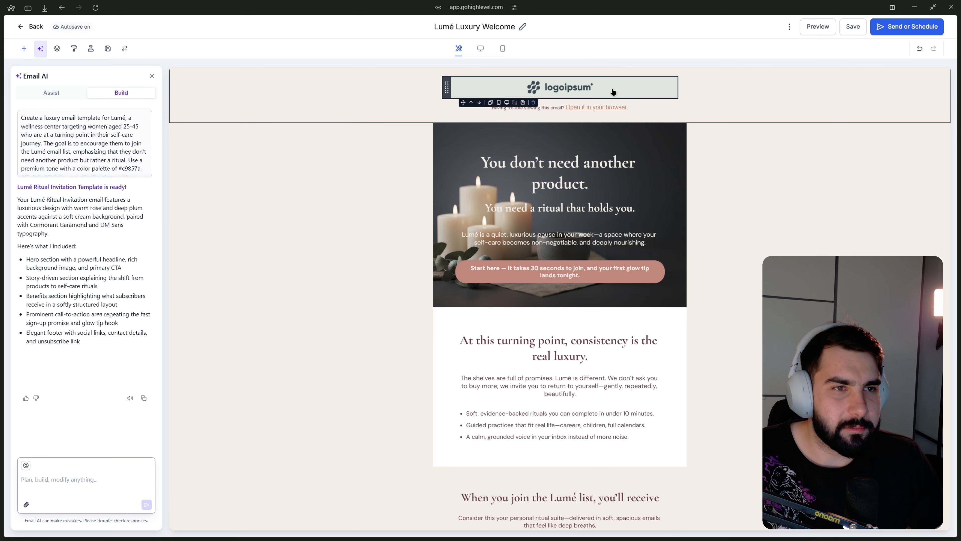
Step: Open the settings of the header logo and of the hero section, and look over the email's remaining sections
click(583, 88)
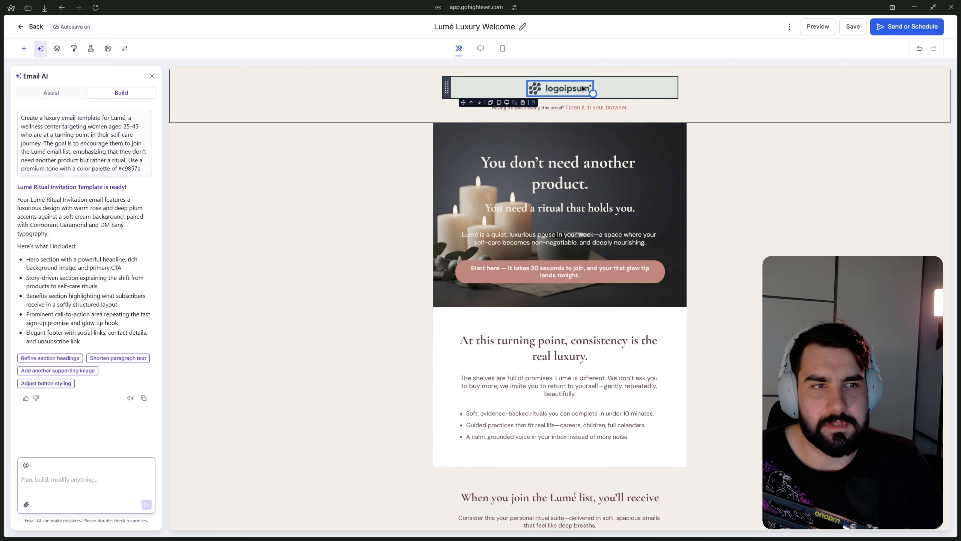
click(582, 89)
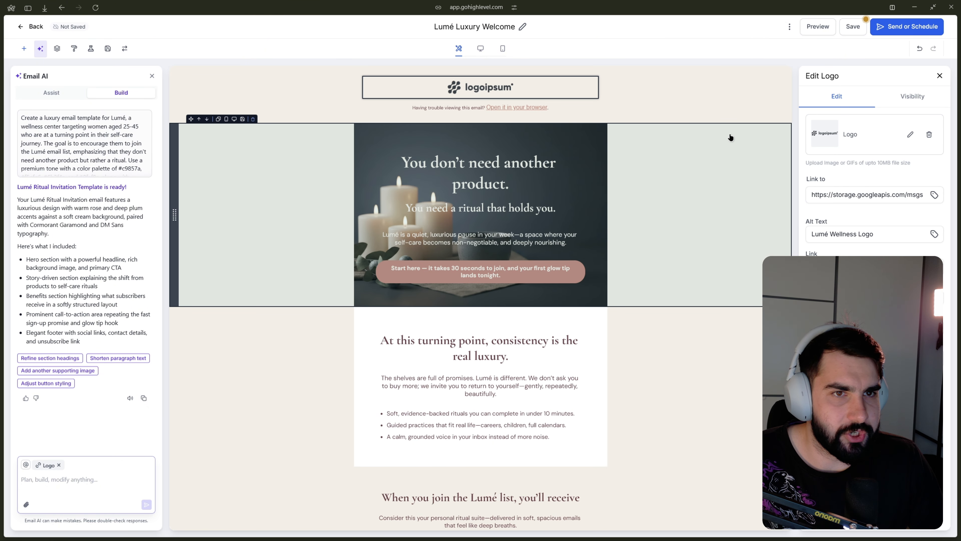
click(731, 137)
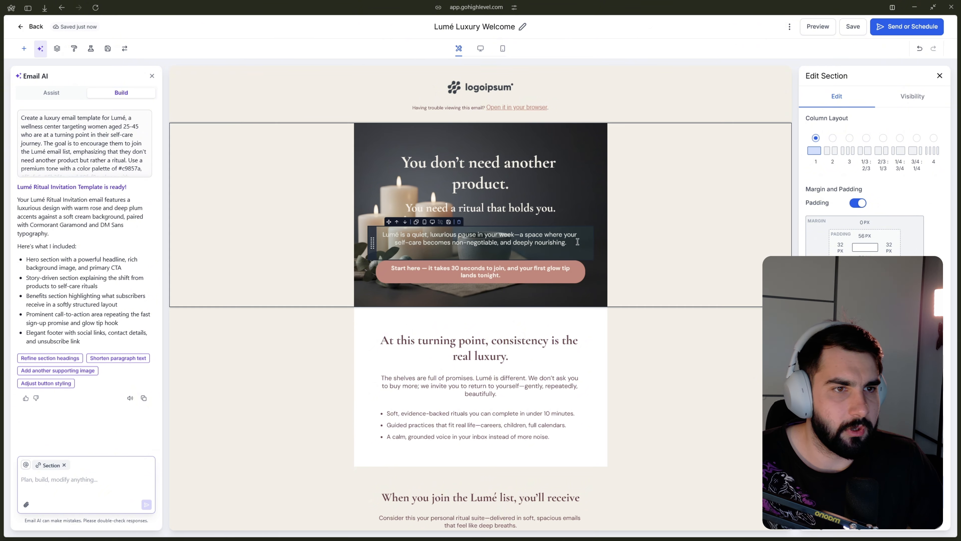
scroll(654, 245, down, 4)
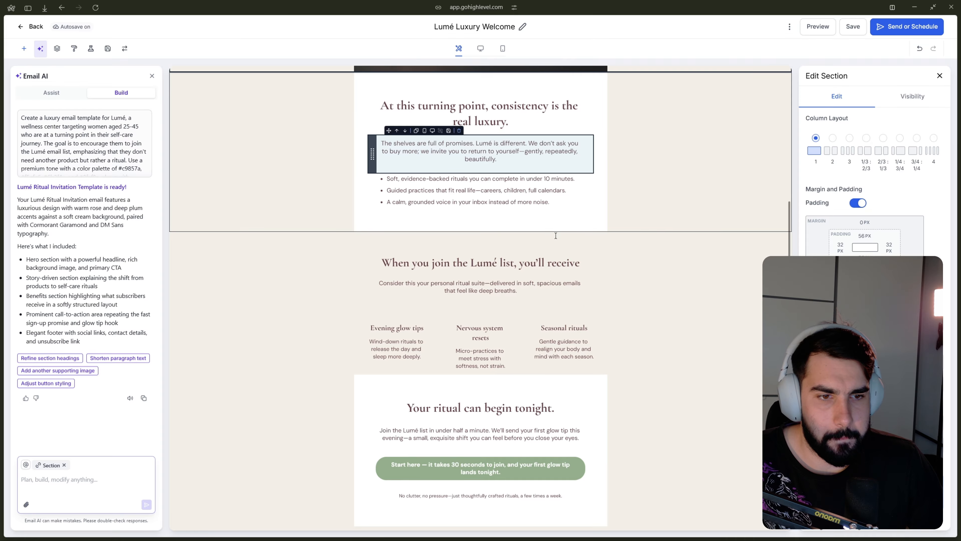
scroll(524, 246, down, 3)
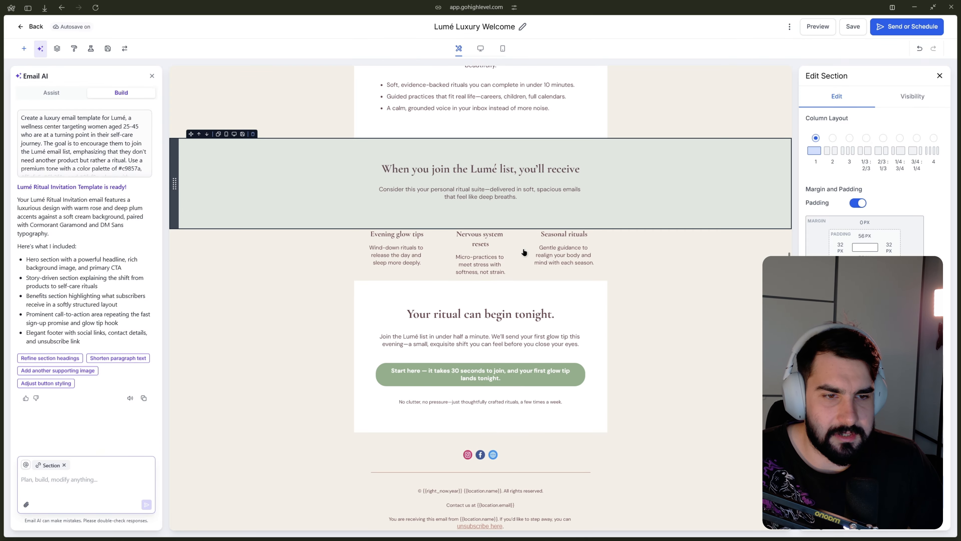
scroll(522, 247, up, 5)
scroll(516, 245, up, 4)
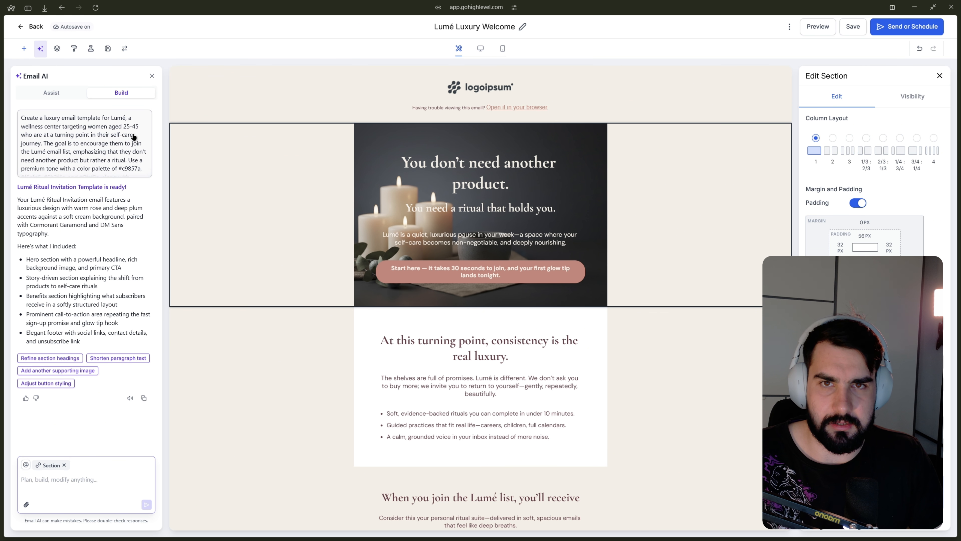
Step: Write an Email AI prompt saying you like another email and want its structure copied with your own images + text
click(100, 482)
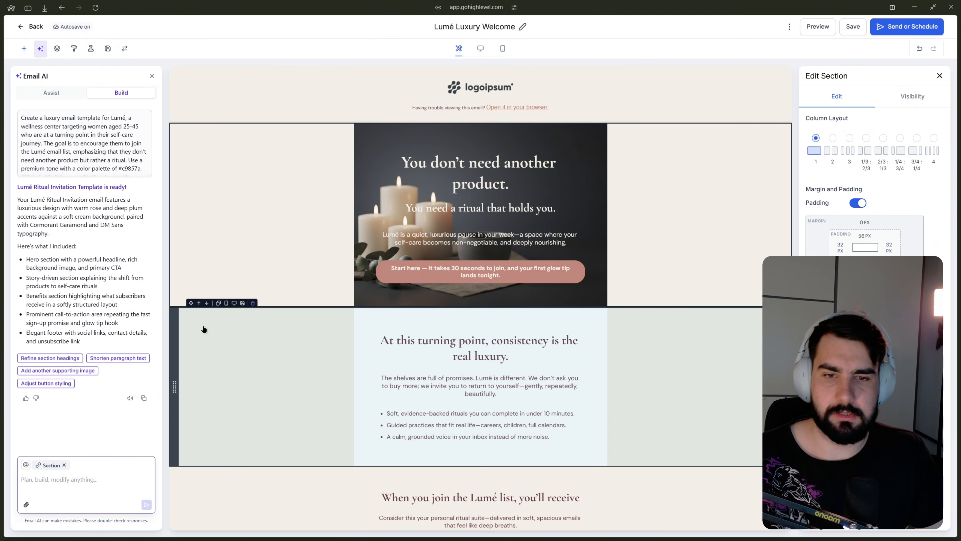
text(Hey)
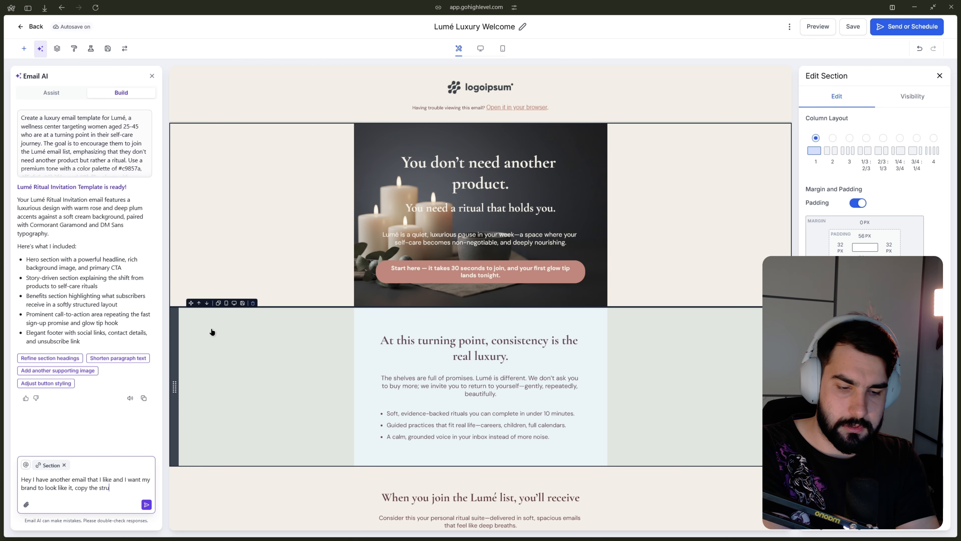
text(incert my images + text)
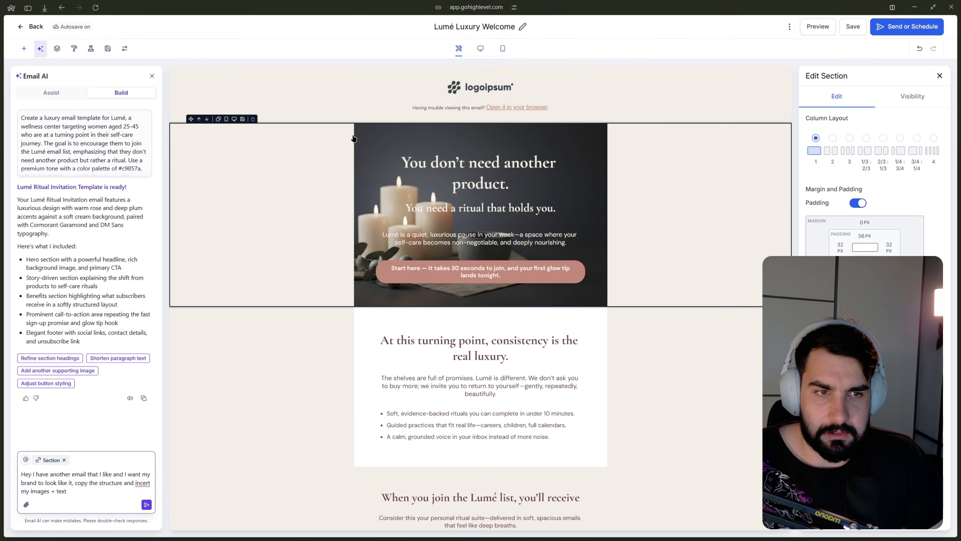
Step: In the untitled Google Docs document, preview the linked boohoo newsletter and copy its web address
mouse_move(4, 162)
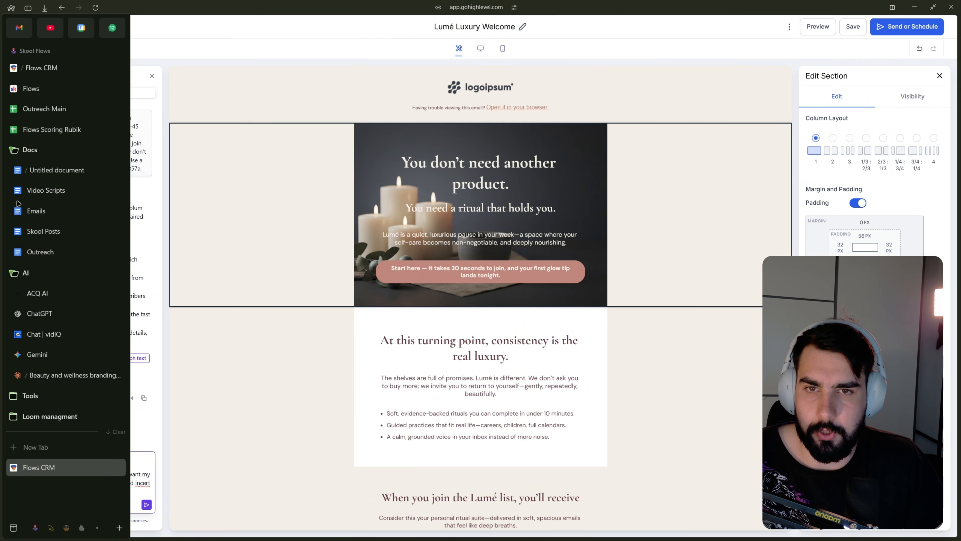
click(43, 173)
click(333, 361)
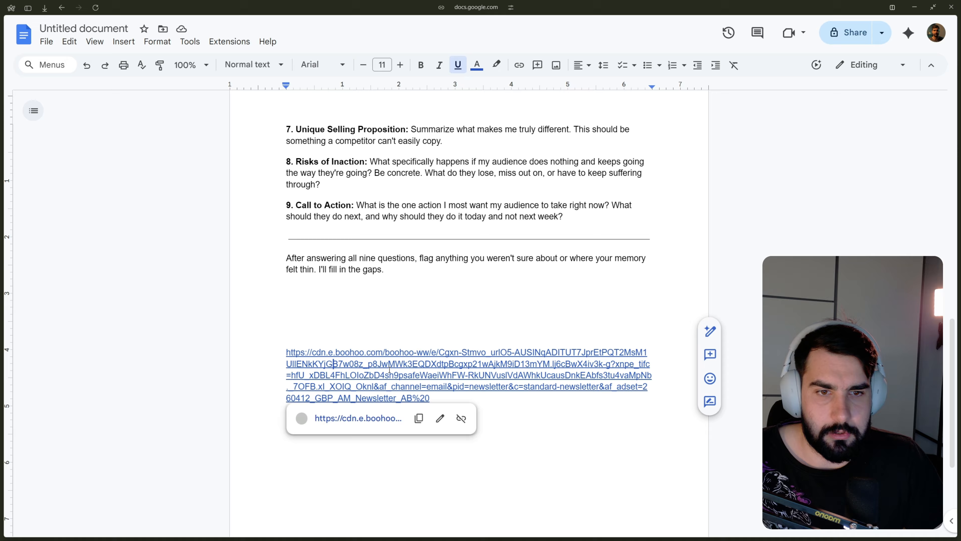
click(376, 418)
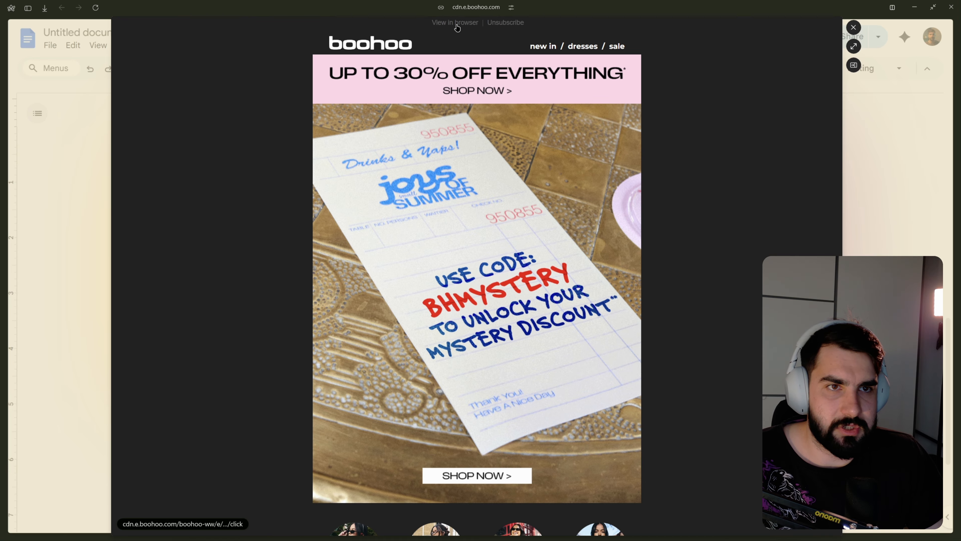
click(472, 8)
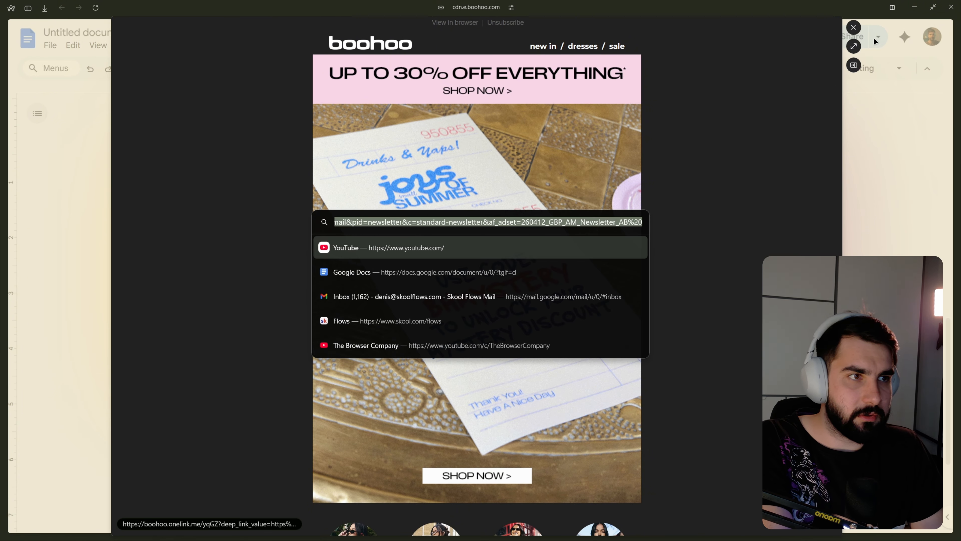
Step: Close the newsletter preview, return to GoHighLevel, add the copied boohoo link to the Email AI prompt and submit it
click(854, 27)
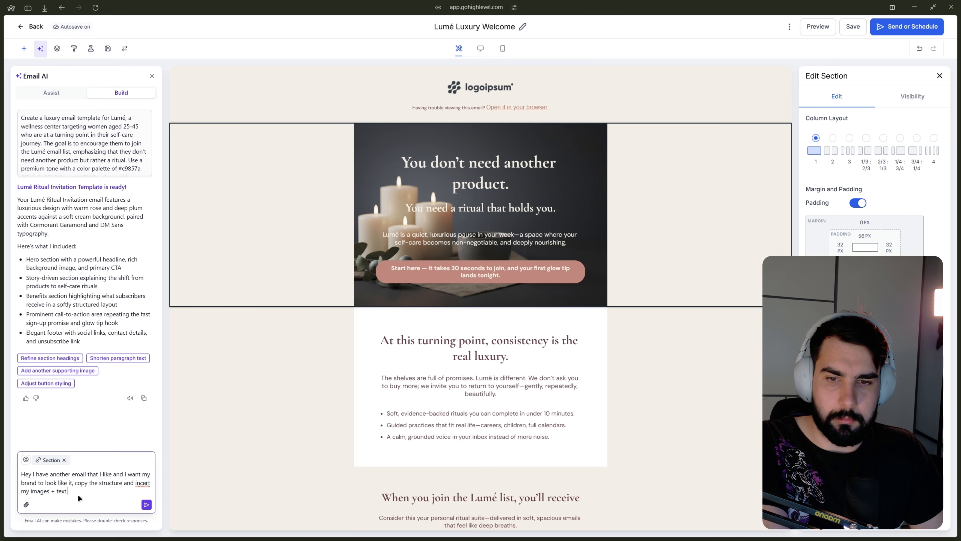
key(ctrl+v)
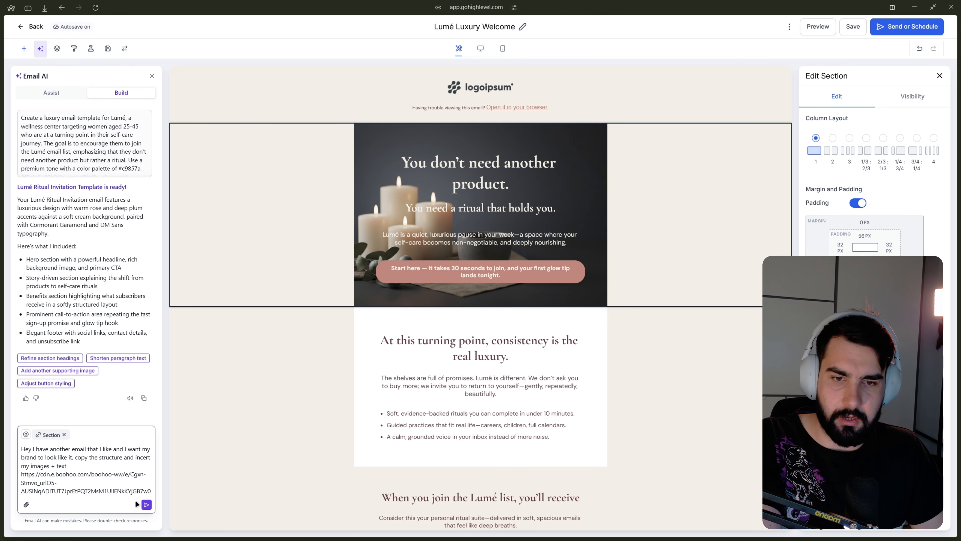
click(146, 504)
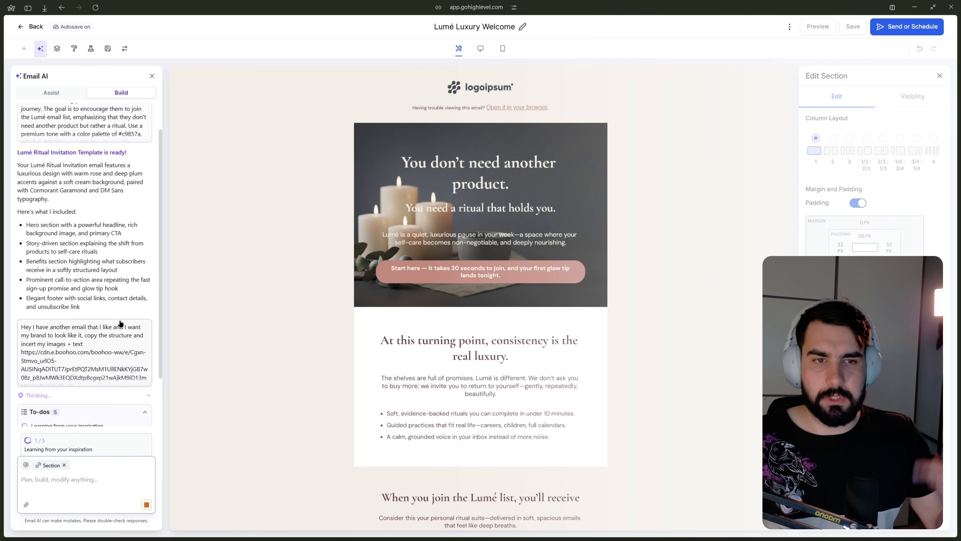
Step: Reopen the boohoo newsletter from the Google Docs link and examine its layout from the banner to the footer
key(ctrl+Tab)
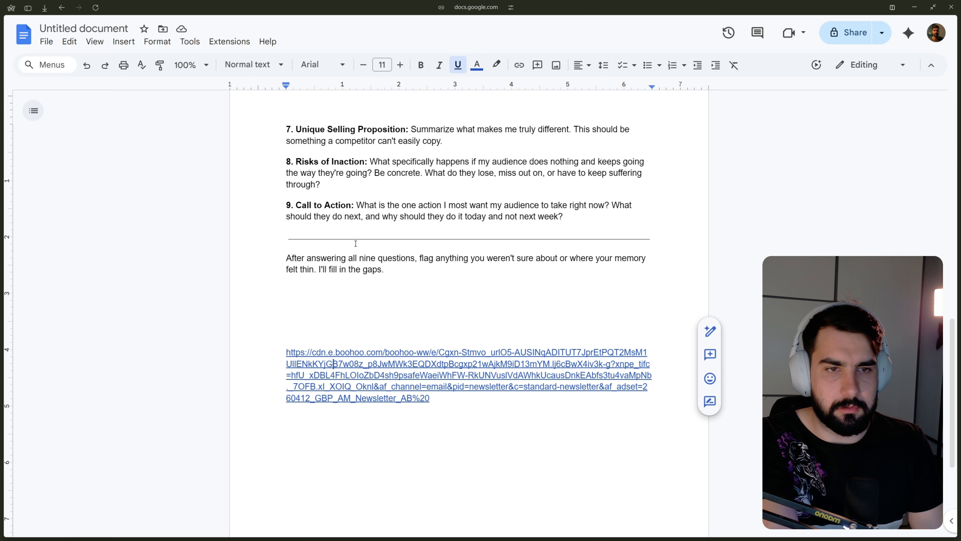
click(371, 363)
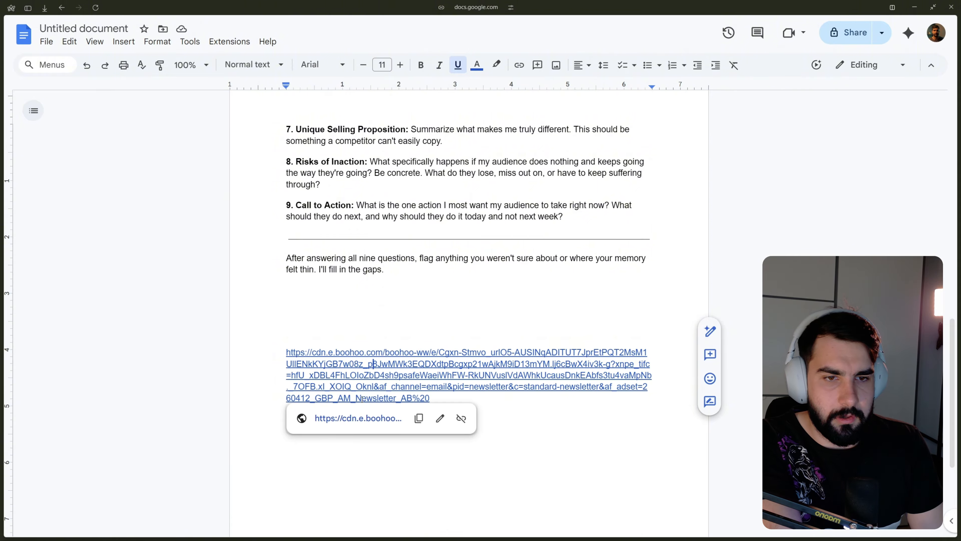
click(352, 419)
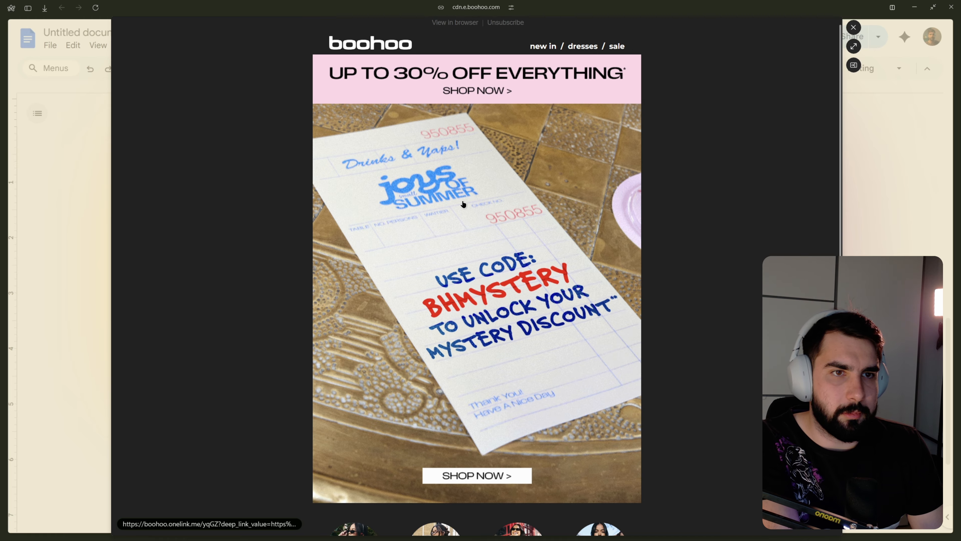
scroll(463, 204, down, 3)
scroll(473, 199, down, 5)
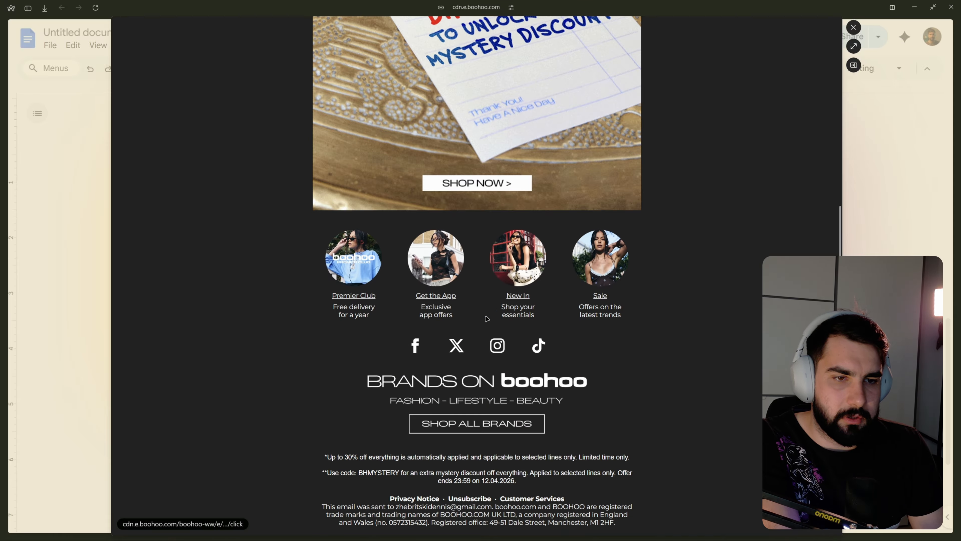
scroll(487, 318, up, 10)
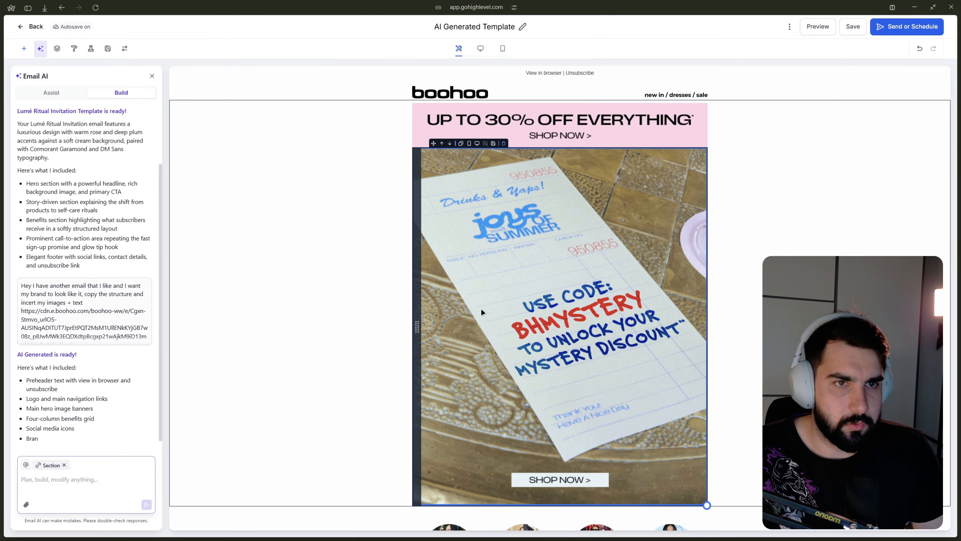
Step: In GoHighLevel, review the newly generated template's banner, hero image, four-column grid, social icons and footer against the boohoo newsletter
scroll(482, 311, down, 5)
scroll(492, 360, down, 4)
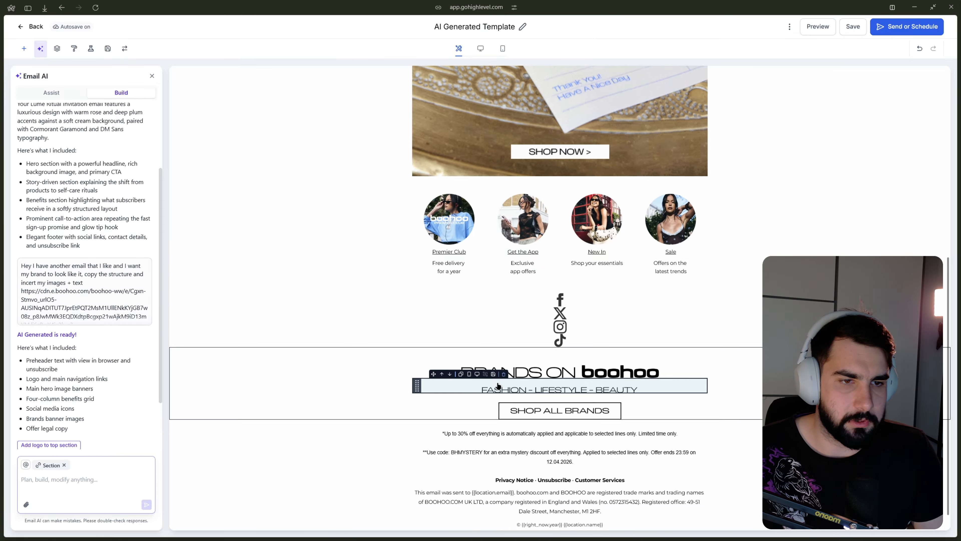
scroll(496, 380, up, 10)
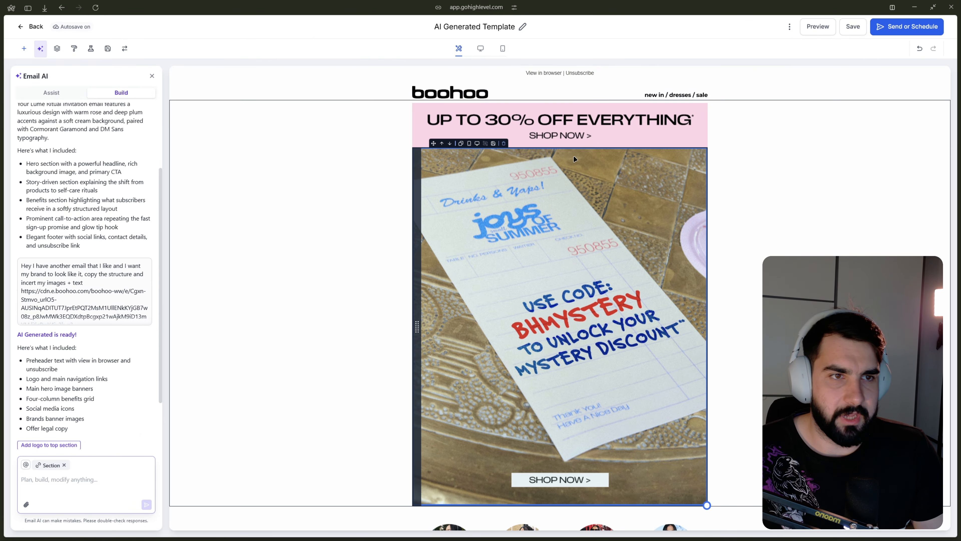
scroll(574, 159, down, 8)
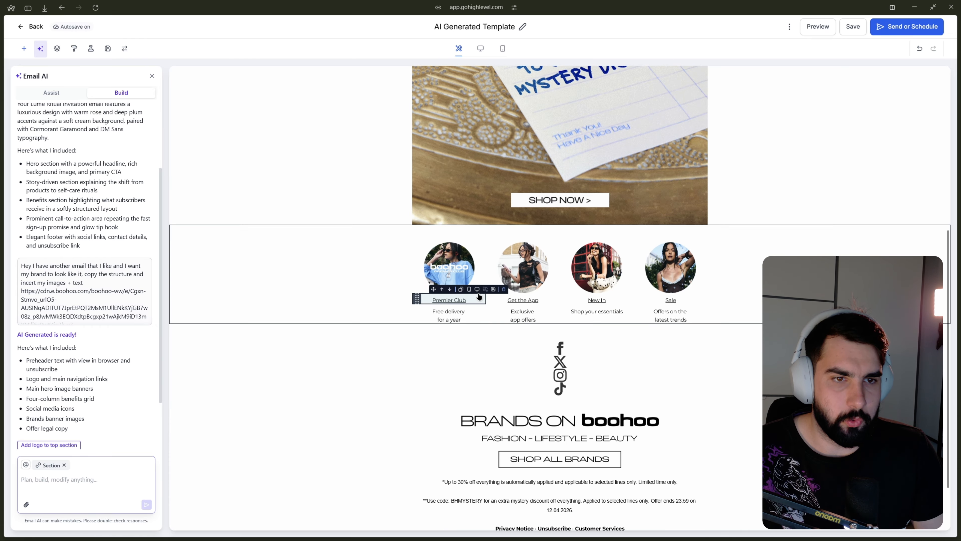
scroll(478, 296, up, 5)
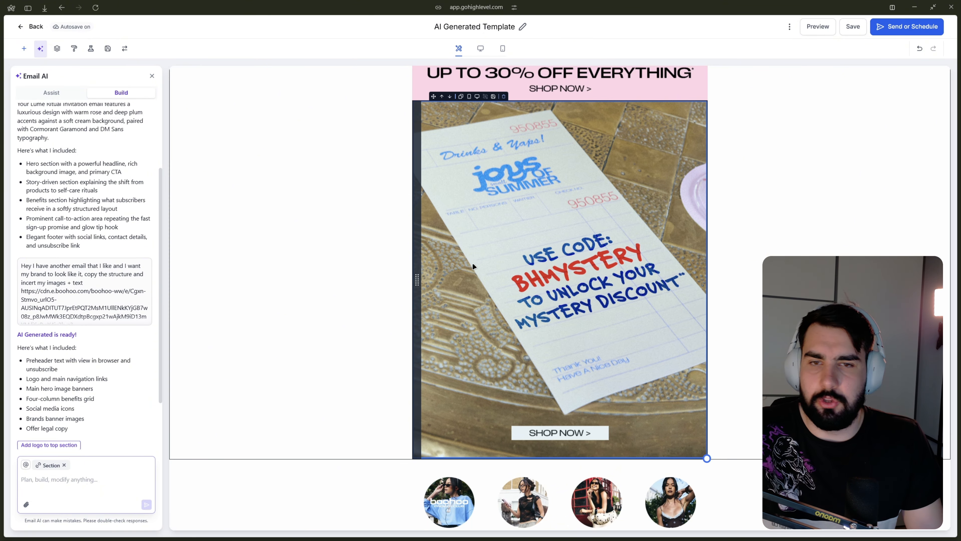
Step: Inspect the main hero image's settings, check the template's lower sections and close the image settings
click(473, 266)
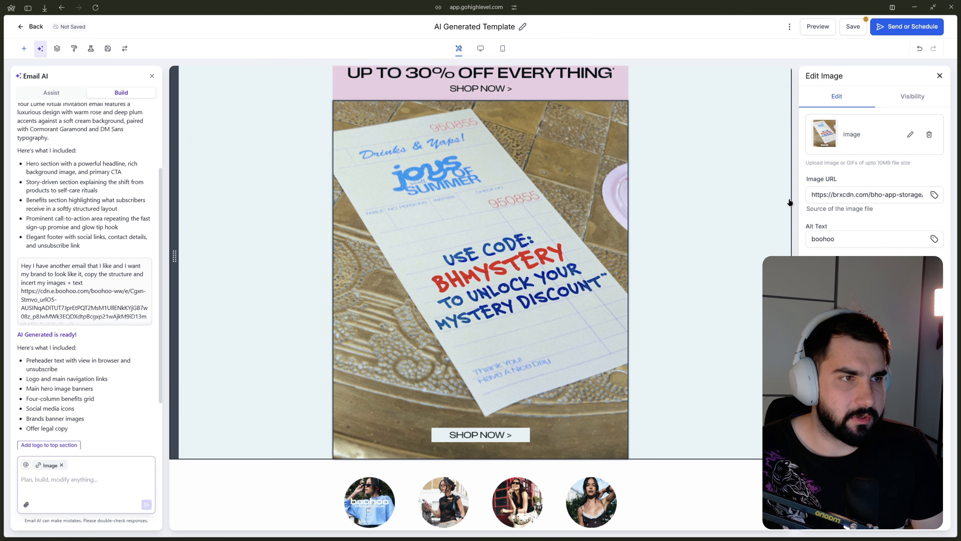
scroll(490, 389, down, 5)
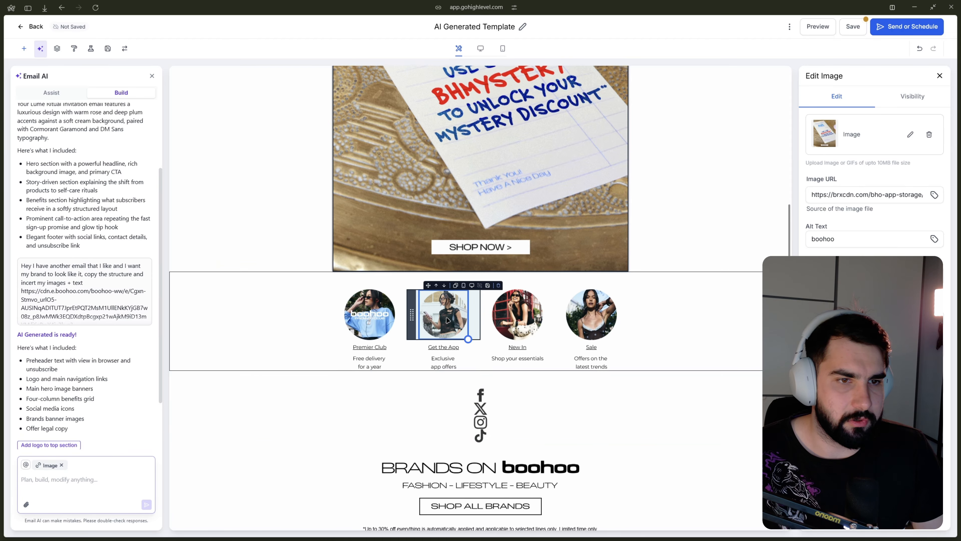
scroll(594, 415, down, 3)
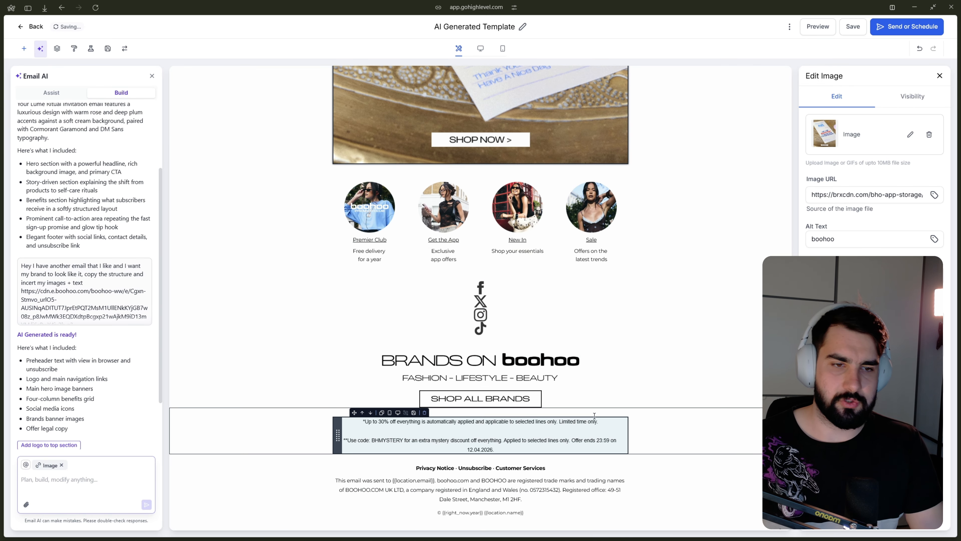
scroll(565, 376, up, 8)
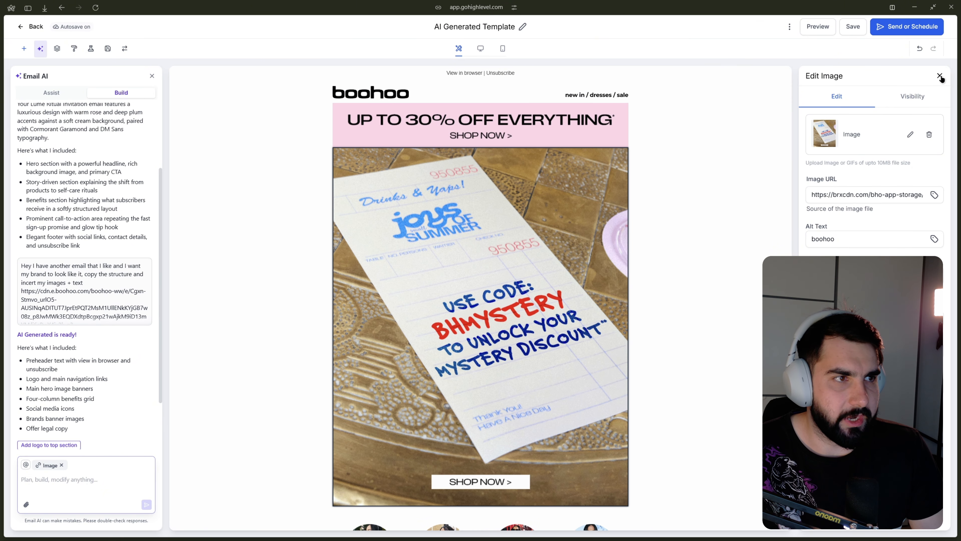
click(939, 76)
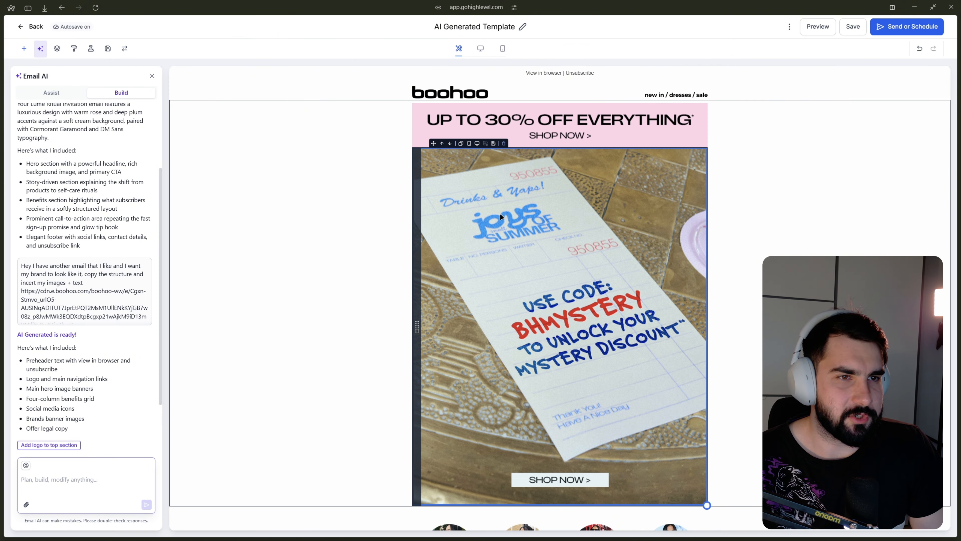
scroll(514, 288, down, 5)
scroll(507, 300, up, 2)
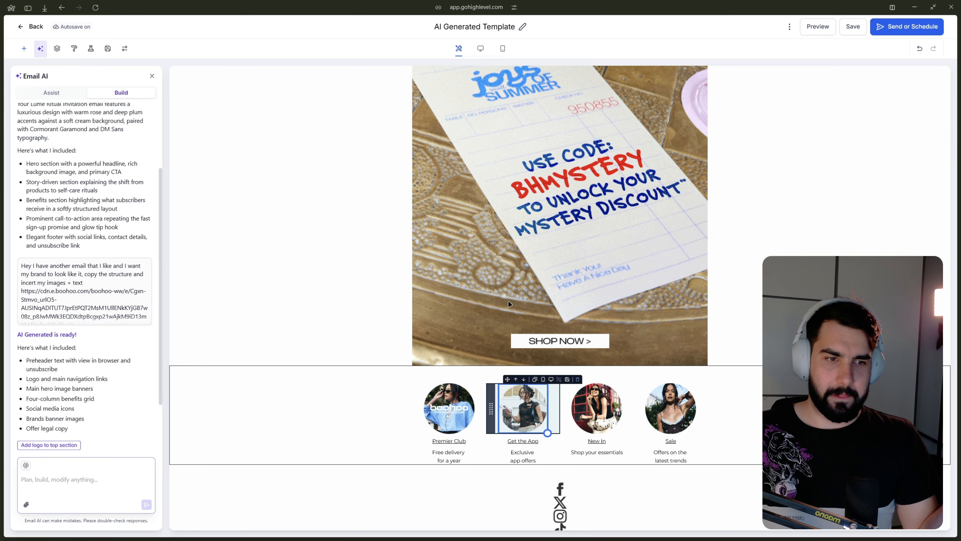
Step: Examine the generated template's boohoo logo header, discount banner, mystery-code hero image and four-column benefits grid
scroll(312, 215, up, 3)
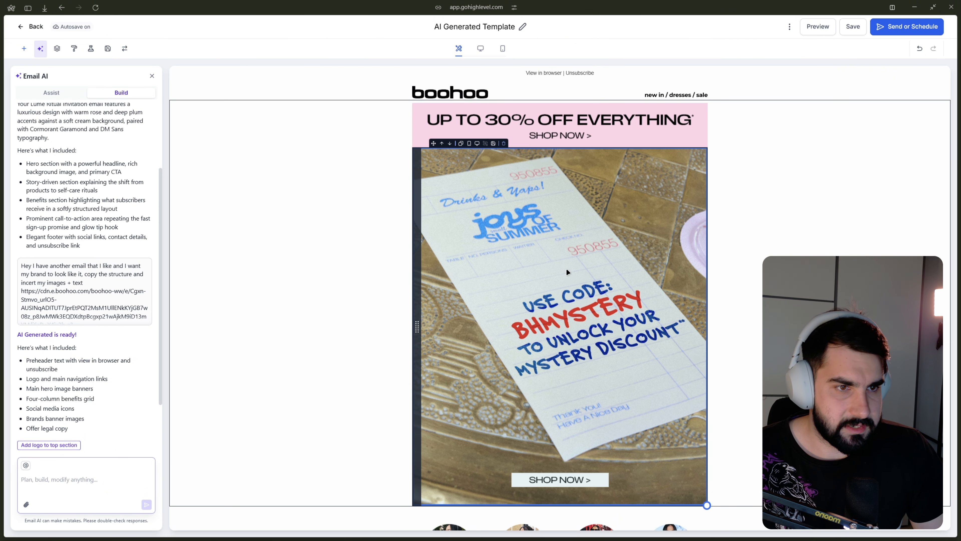
scroll(566, 272, down, 2)
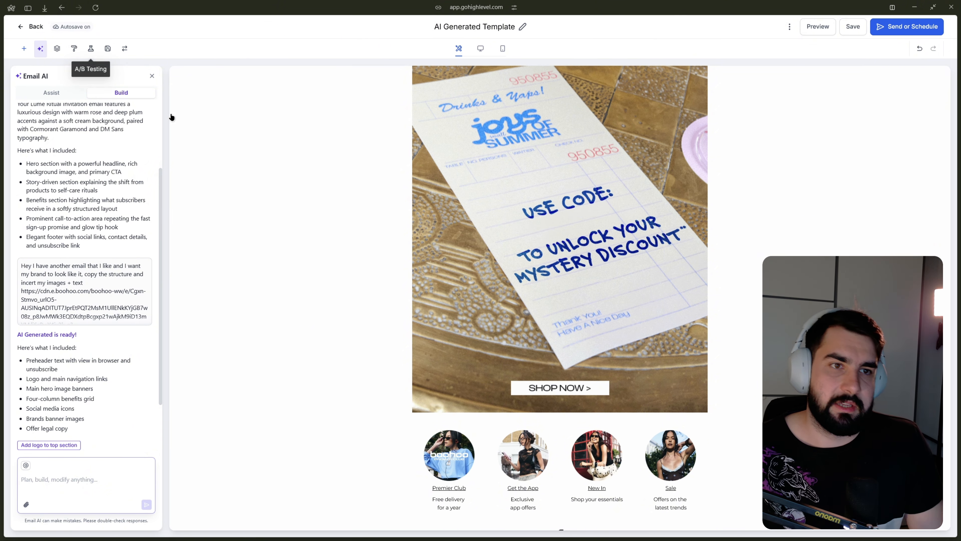
scroll(259, 206, up, 3)
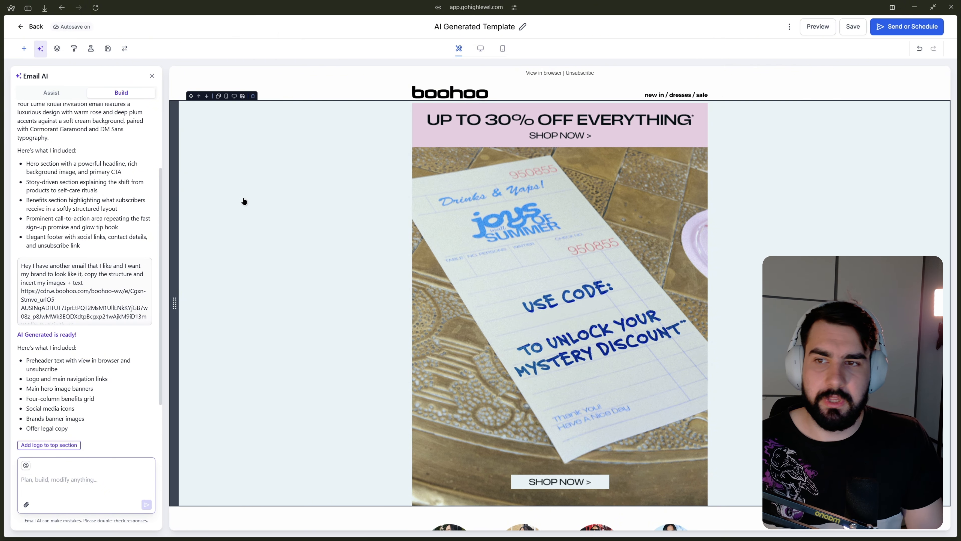
click(488, 93)
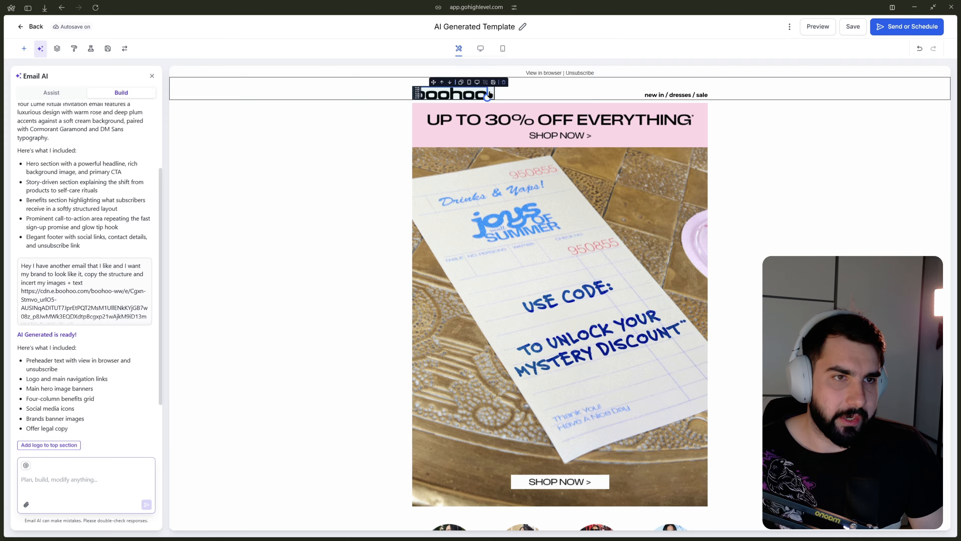
click(514, 80)
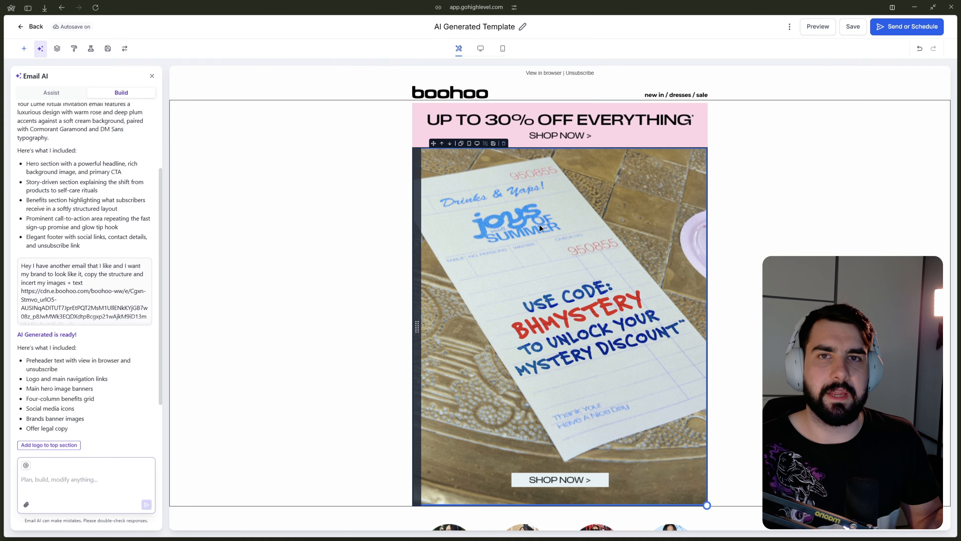
scroll(533, 235, down, 3)
scroll(532, 234, down, 3)
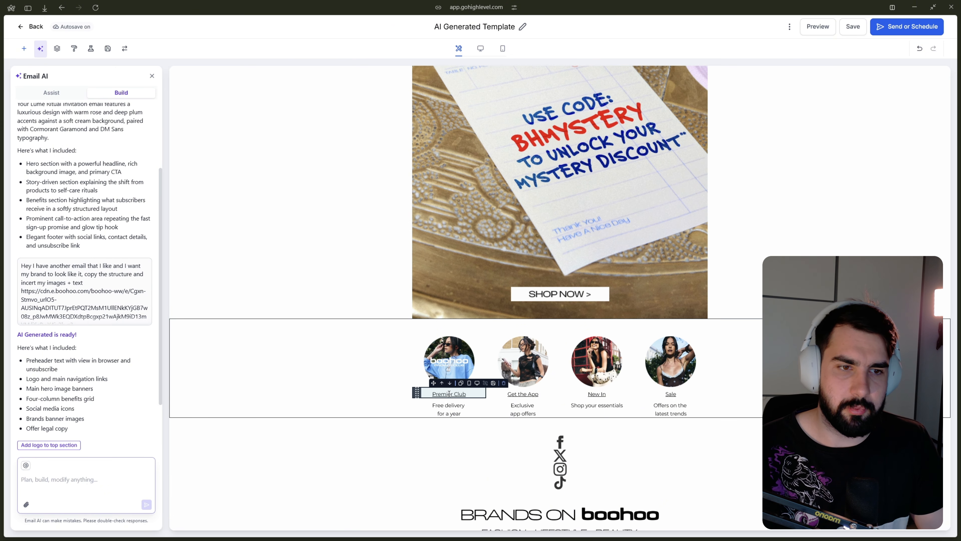
click(499, 363)
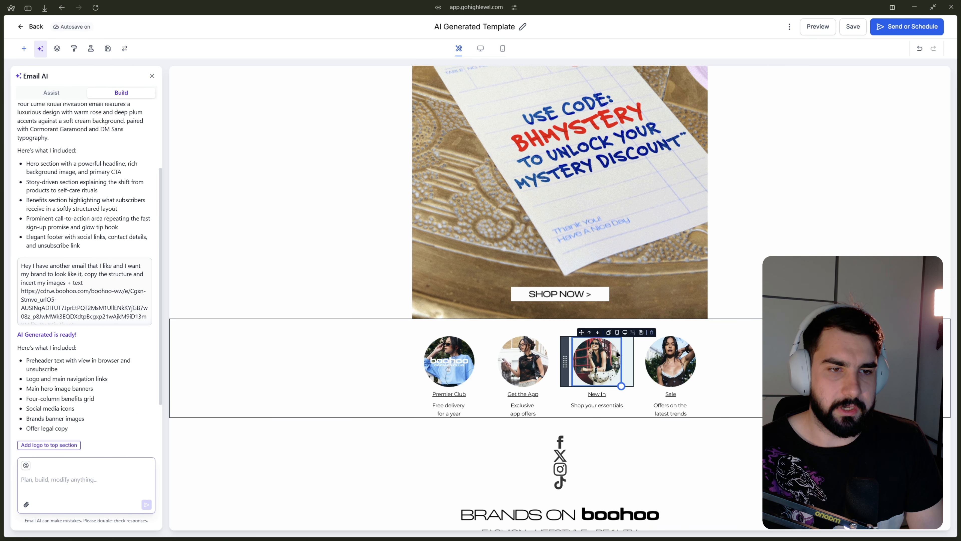
click(500, 302)
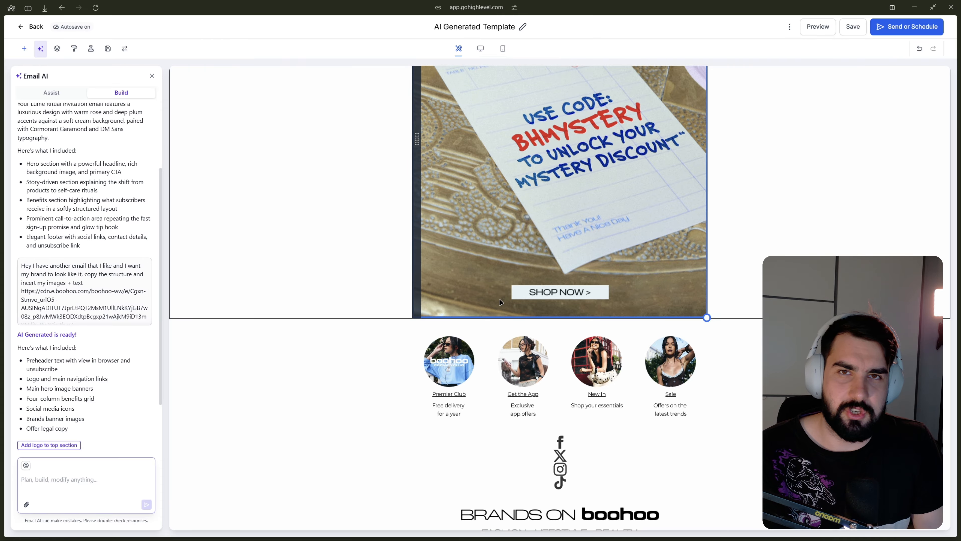
Step: Review the template from the hero image down through the social icons, brands banner and offer legal copy, and return to the hero
scroll(474, 284, up, 3)
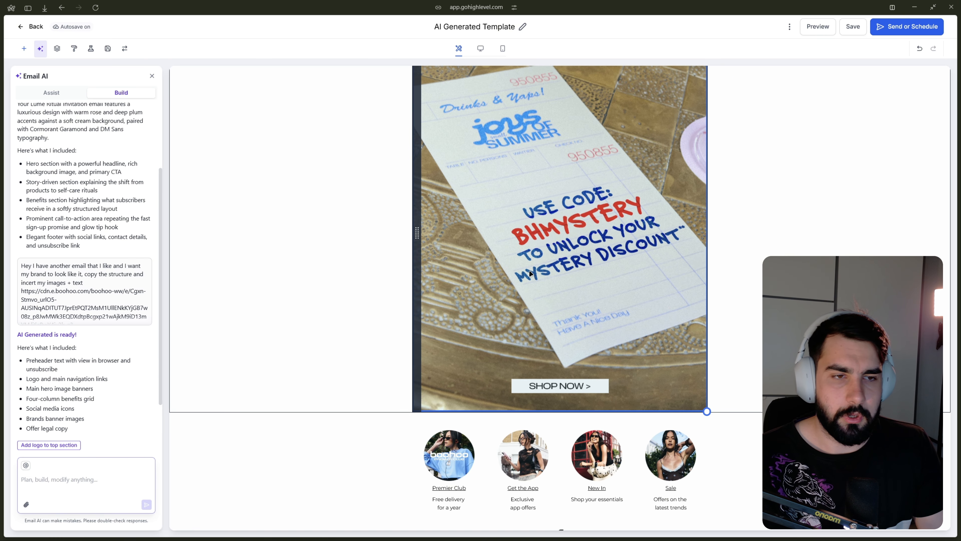
scroll(401, 90, up, 3)
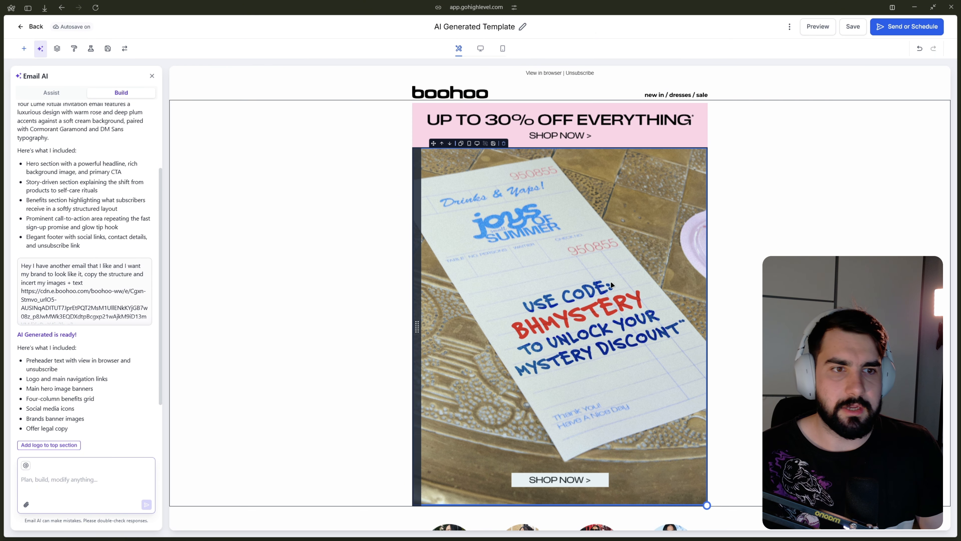
scroll(692, 287, down, 5)
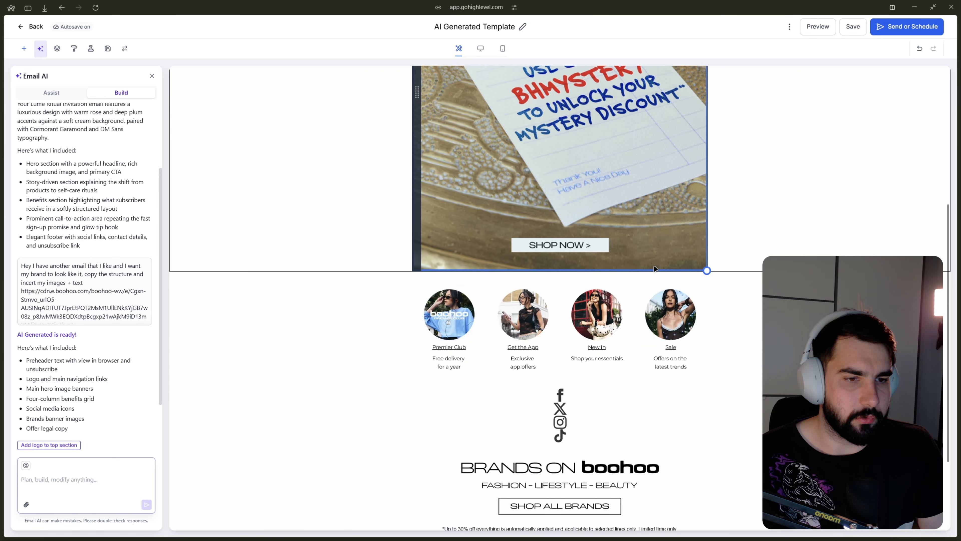
scroll(518, 358, up, 5)
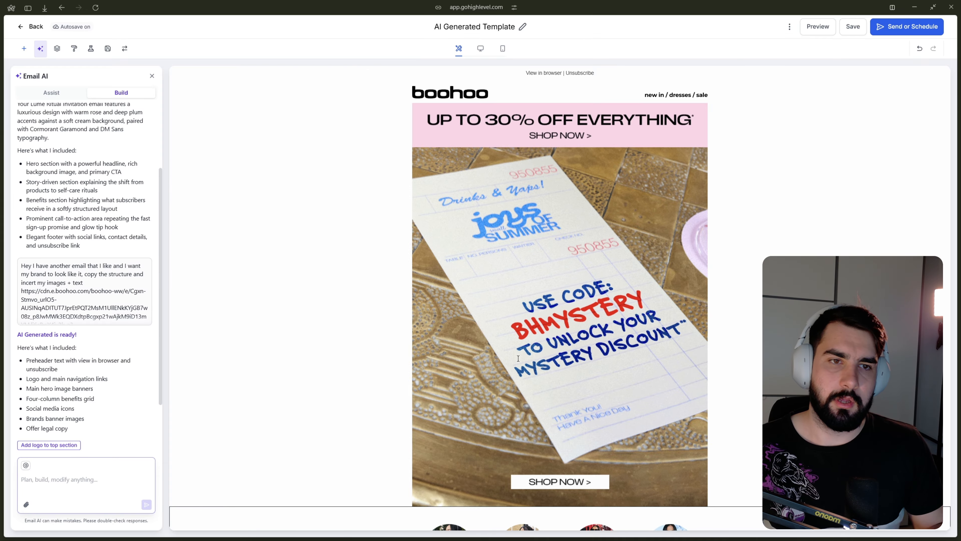
click(515, 357)
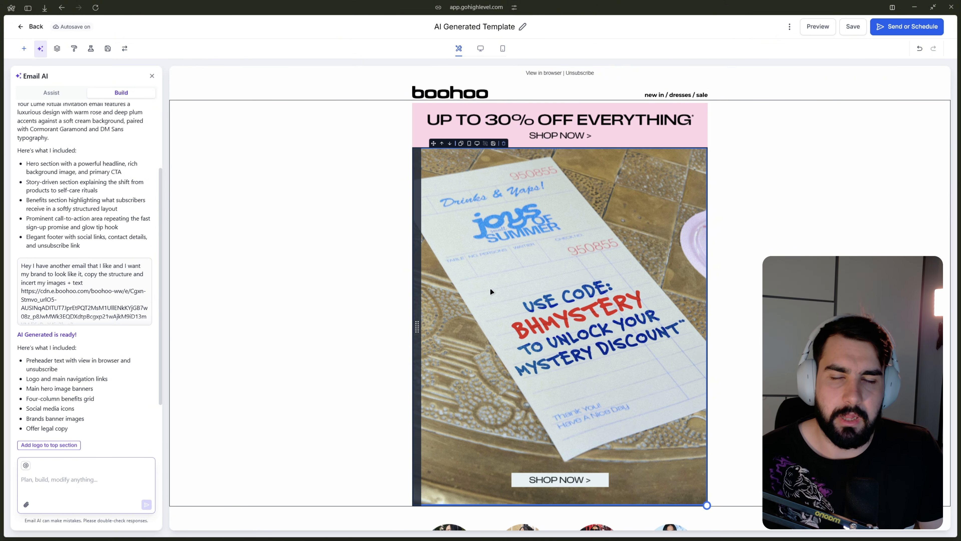
scroll(494, 268, down, 1)
scroll(492, 271, down, 3)
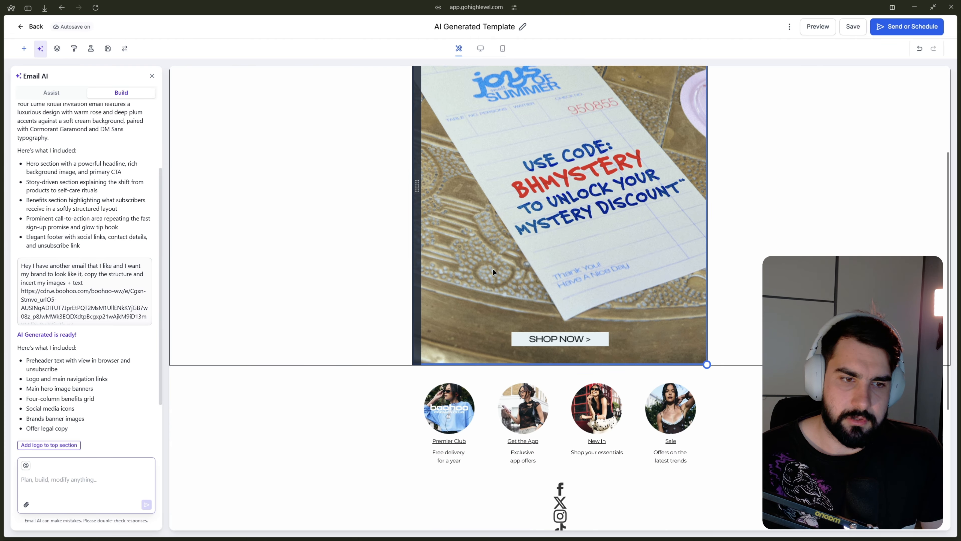
scroll(501, 344, down, 1)
scroll(502, 341, down, 3)
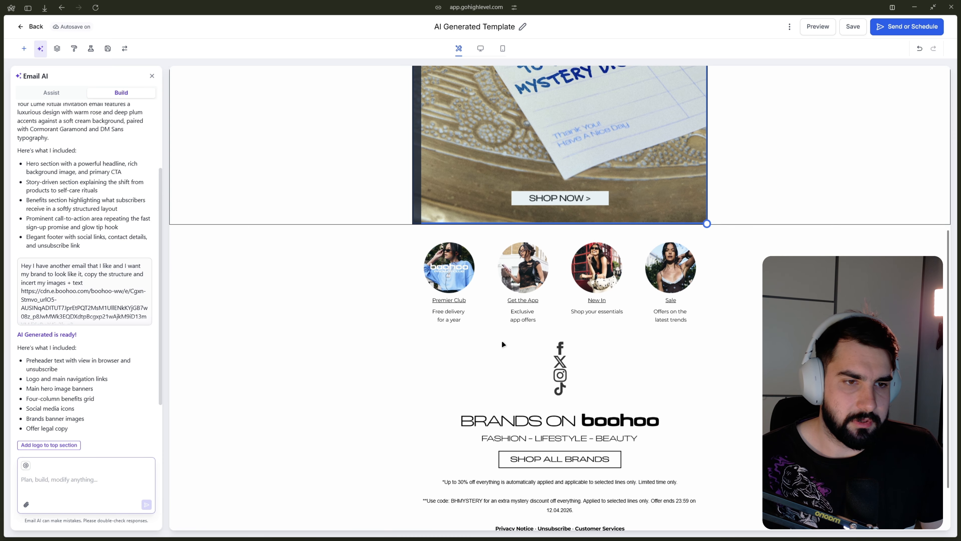
click(531, 329)
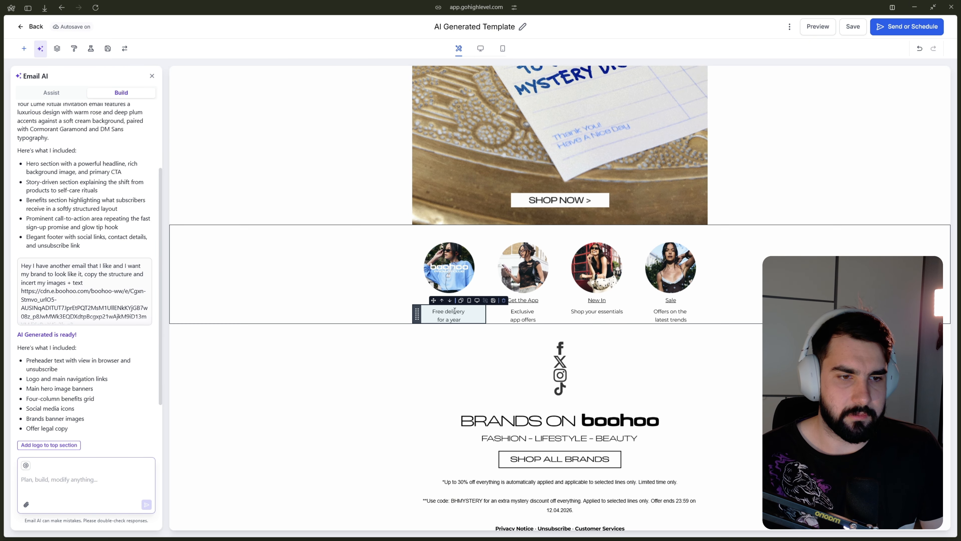
scroll(444, 303, up, 7)
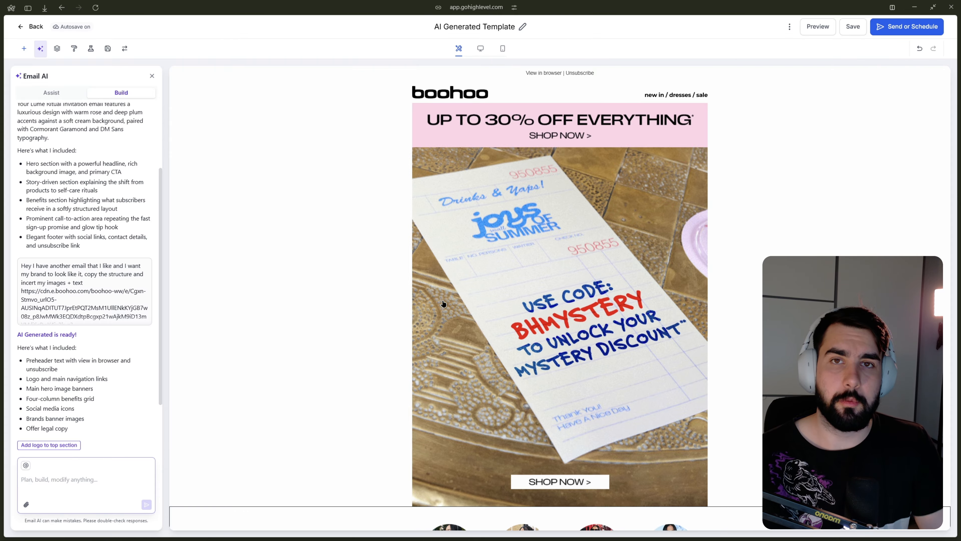
click(448, 294)
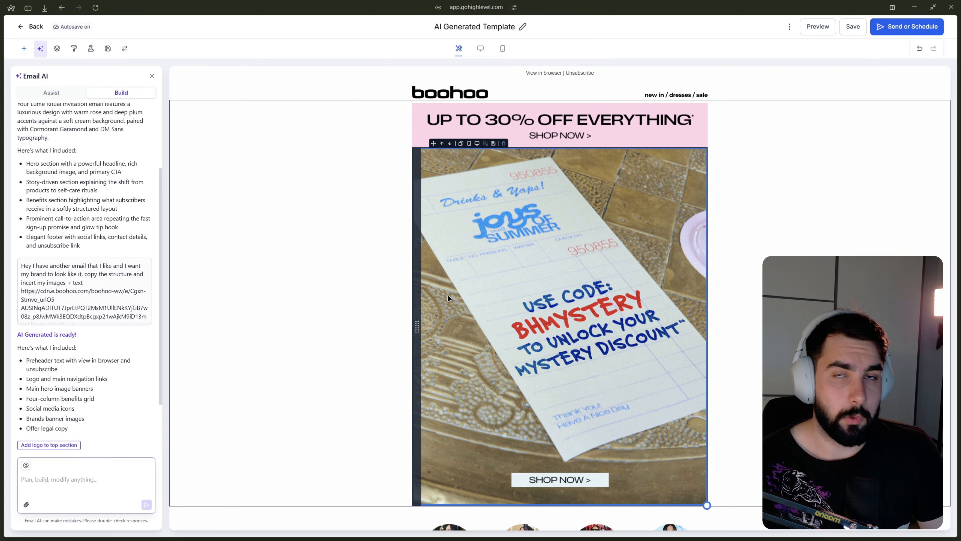